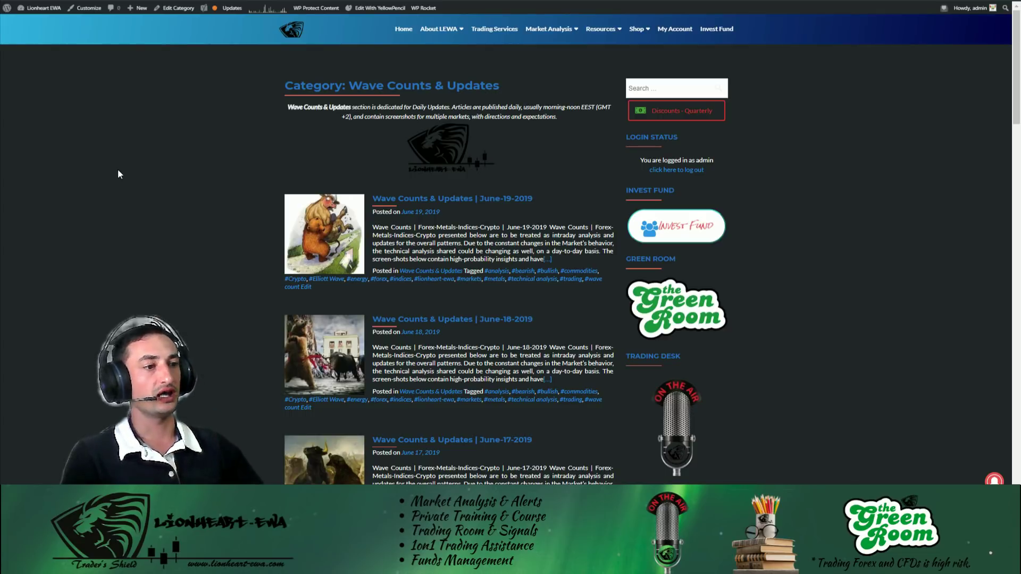
Switch from the Wave Counts & Updates page to the Forex Factory calendar and load the actual figure for the 15:30 CAD CPI m/m release.
scroll(131, 173, "down", 1)
scroll(131, 173, "up", 1)
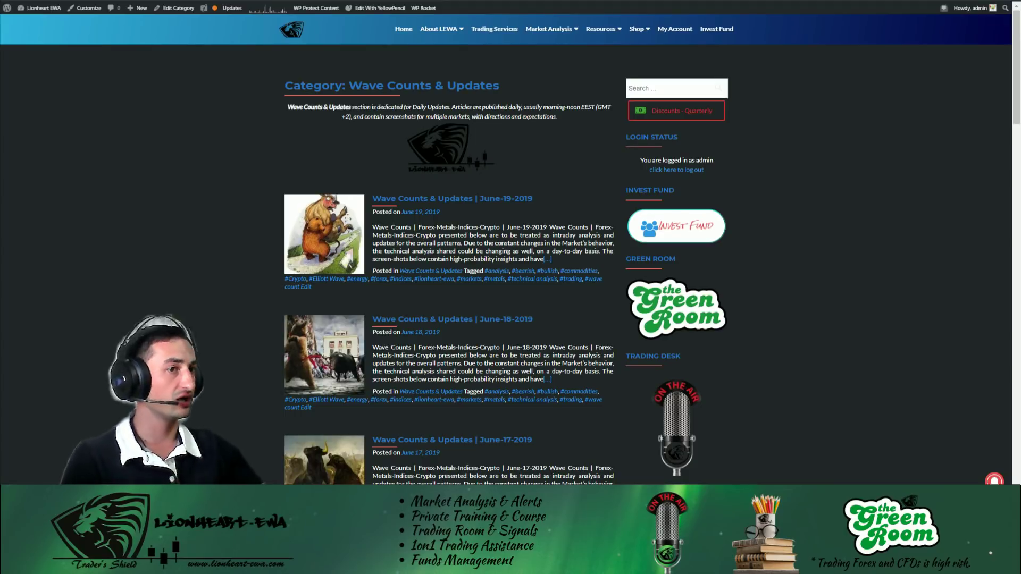
key("ctrl+Tab")
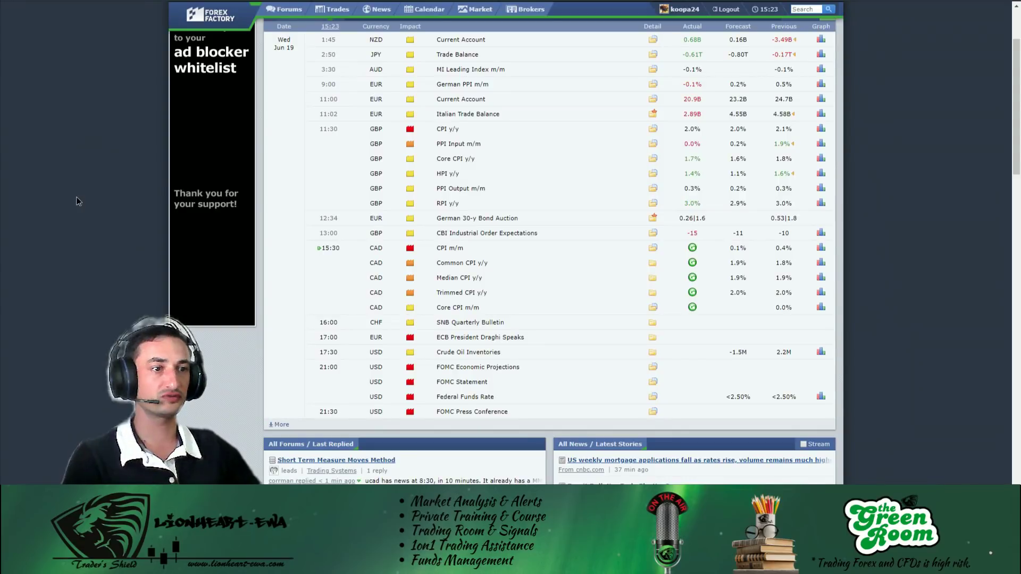
left_click(692, 248)
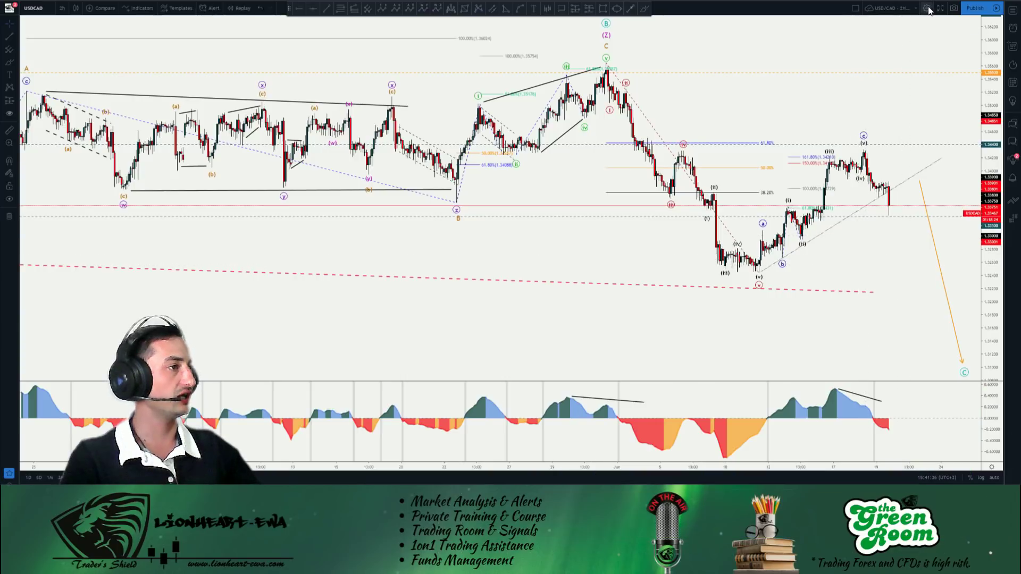
Mark the area around the latest wave c high on the USDCAD chart with a brush stroke and undo it.
left_click(644, 9)
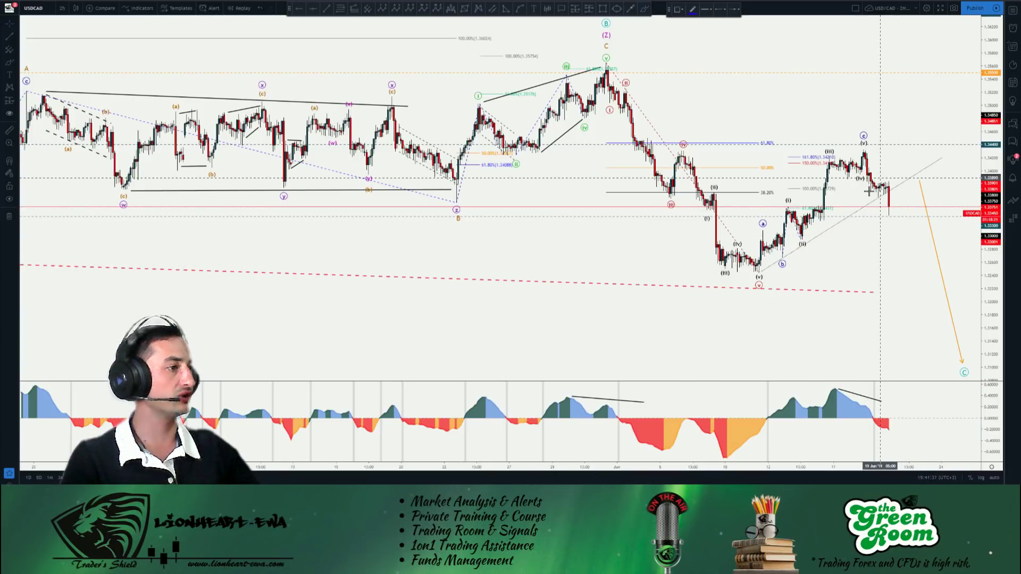
mouse_move(901, 165)
left_mouse_down()
mouse_move(910, 193)
mouse_move(872, 192)
left_mouse_up()
key("ctrl+z")
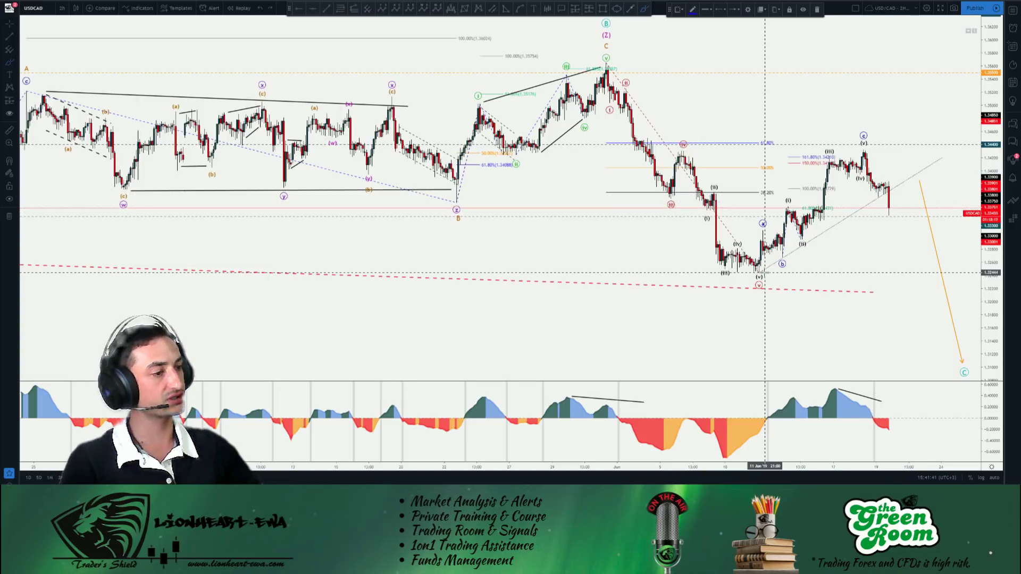
Brush arrows at the USDCAD wave v low, the wave c high and along the projected decline, and undo them all.
left_click_drag(744, 307, 755, 334)
mouse_move(853, 134)
left_mouse_down()
mouse_move(870, 137)
mouse_move(857, 143)
mouse_move(892, 143)
left_mouse_up()
left_click_drag(903, 209, 954, 423)
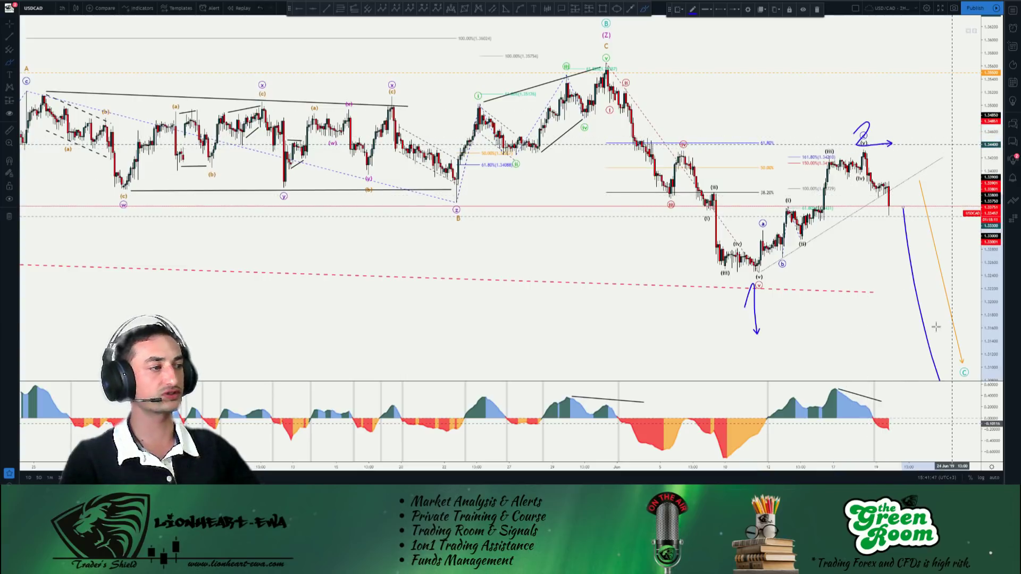
key("ctrl+z")
mouse_move(901, 212)
left_mouse_down()
mouse_move(921, 184)
mouse_move(951, 410)
left_mouse_up()
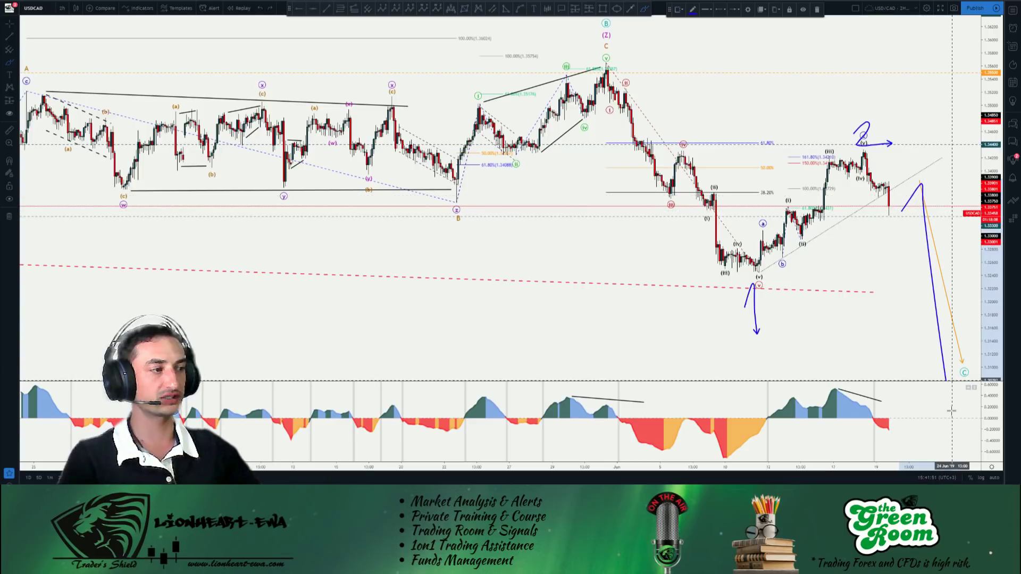
key("ctrl+z")
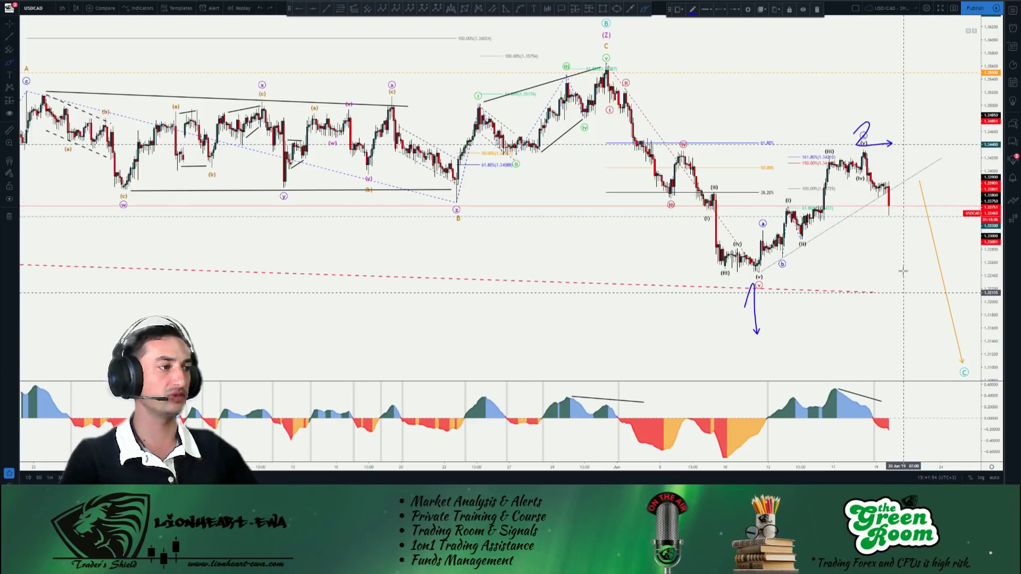
key("ctrl+z")
key("ctrl+z")
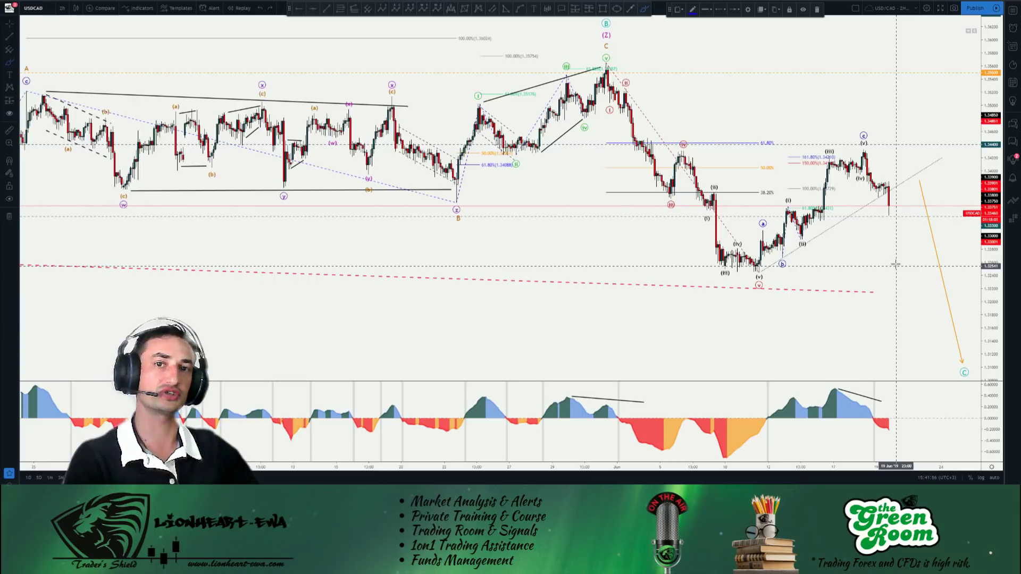
Brush a loop around the USDCAD wave C peak, and a sweep around the rise from wave i to v, undoing each one.
left_click(645, 8)
left_click(645, 8)
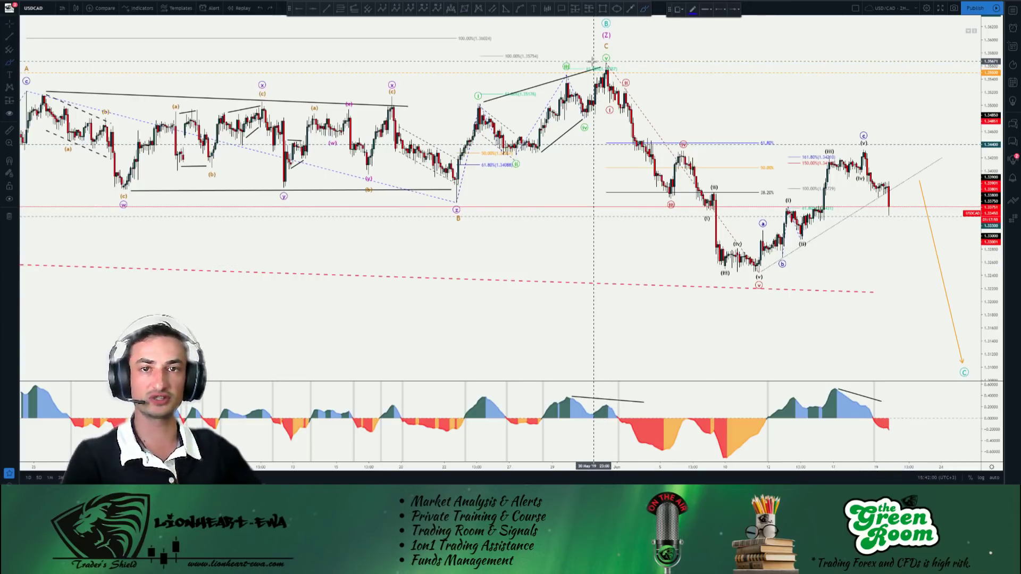
mouse_move(589, 55)
left_mouse_down()
mouse_move(611, 51)
mouse_move(629, 80)
mouse_move(569, 74)
left_mouse_up()
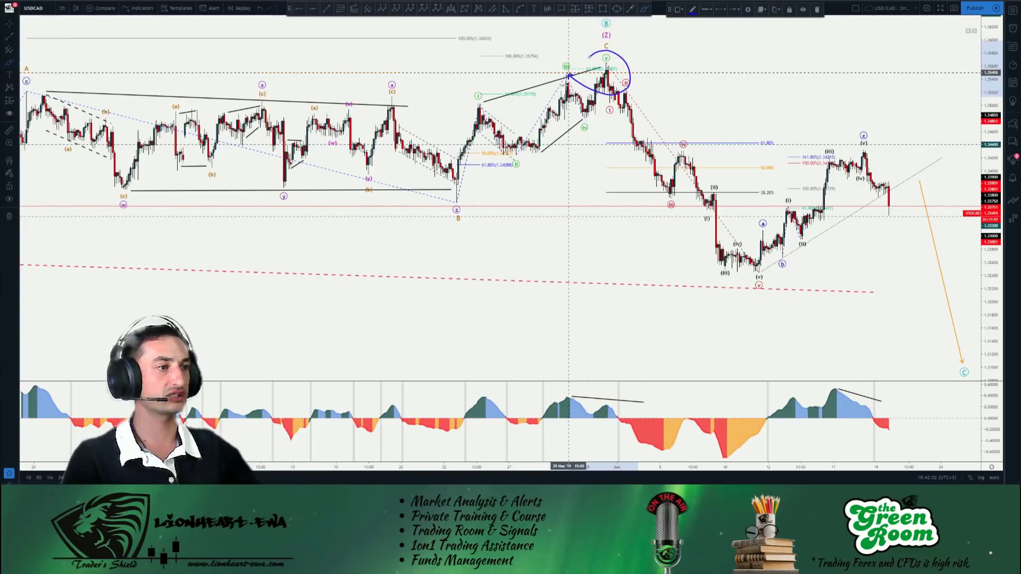
key("ctrl+z")
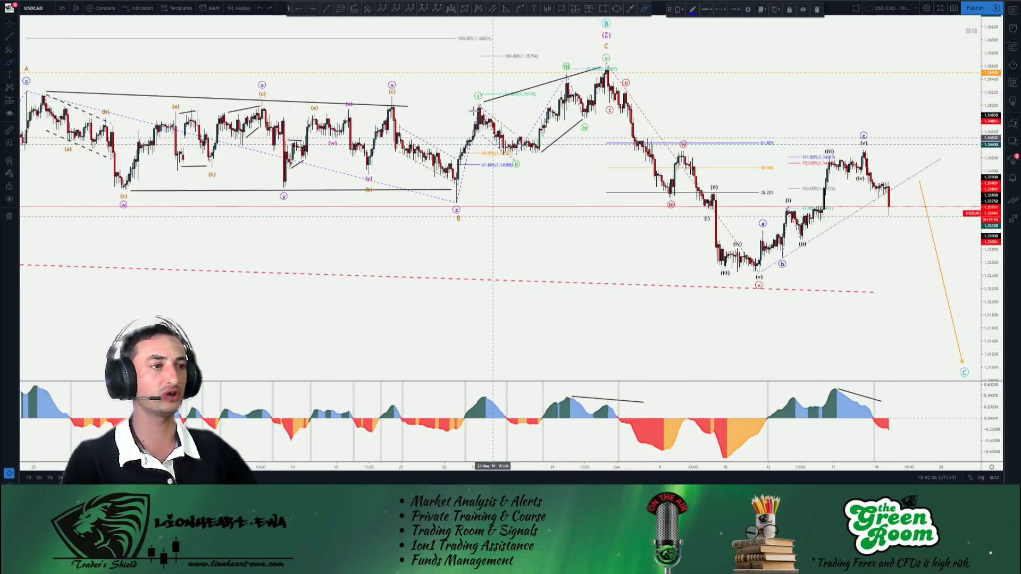
mouse_move(470, 85)
left_mouse_down()
mouse_move(511, 72)
mouse_move(628, 79)
mouse_move(571, 150)
mouse_move(537, 161)
left_mouse_up()
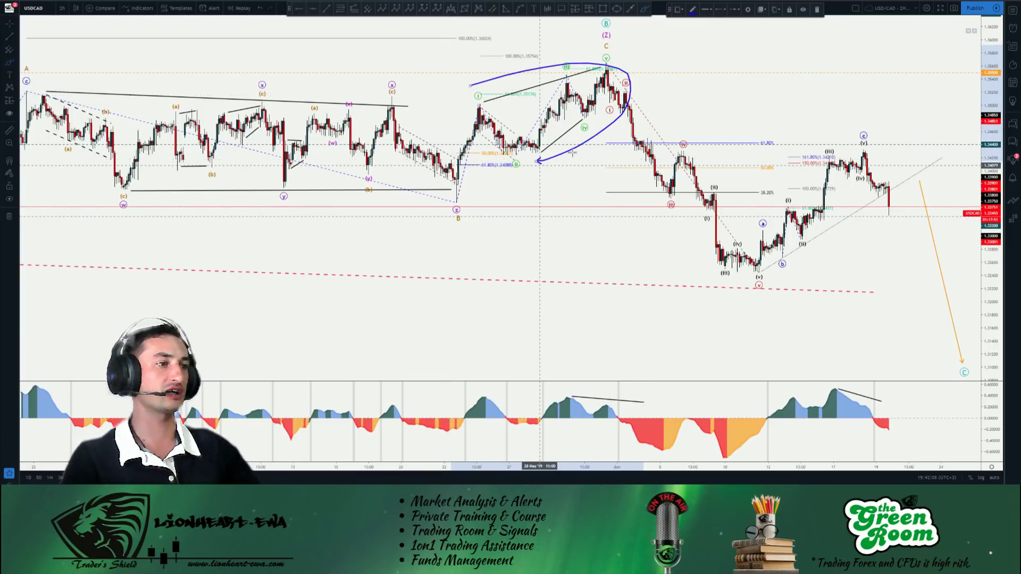
key("ctrl+z")
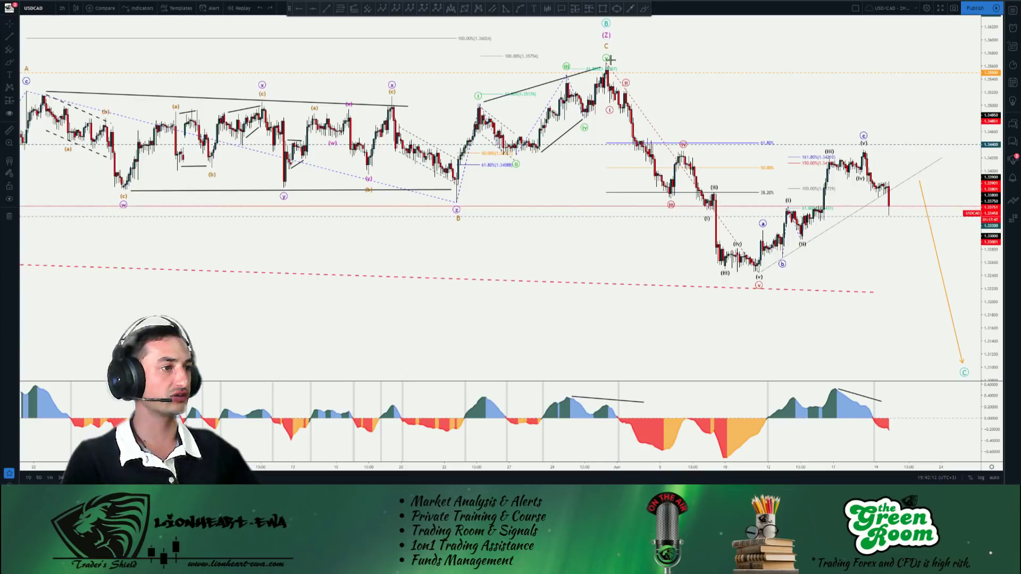
Brush USDCAD arrows down to the wave v low, up to the wave c high and down towards target C, and undo them all.
left_click_drag(619, 74, 743, 283)
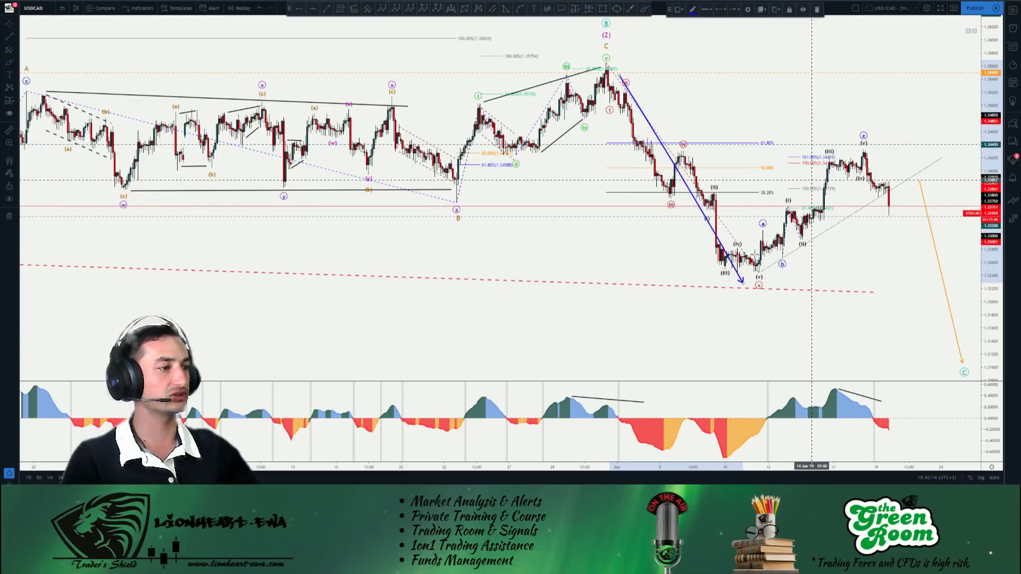
mouse_move(762, 247)
left_mouse_down()
mouse_move(869, 144)
mouse_move(951, 382)
left_mouse_up()
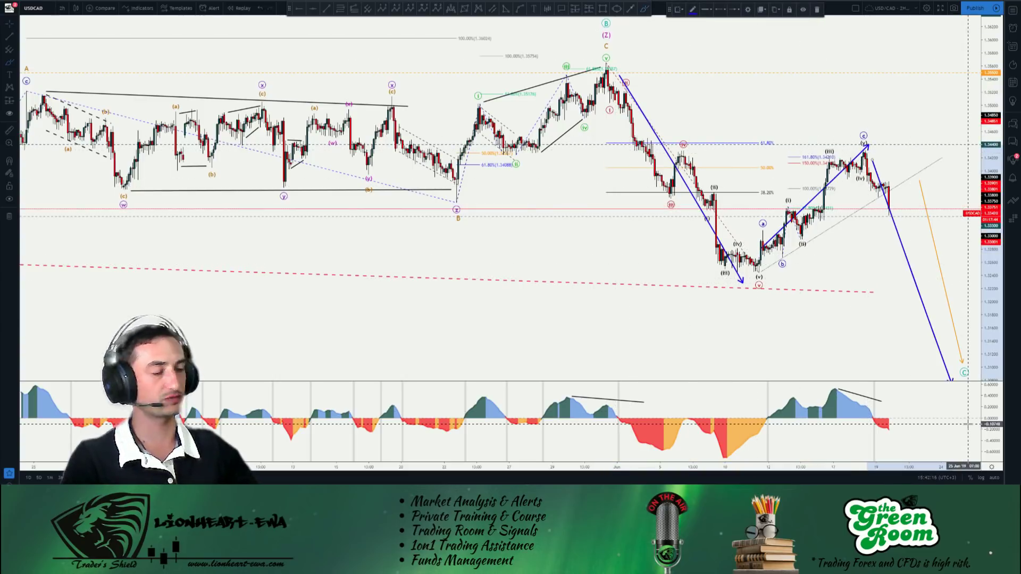
key("ctrl+z")
key("ctrl+z")
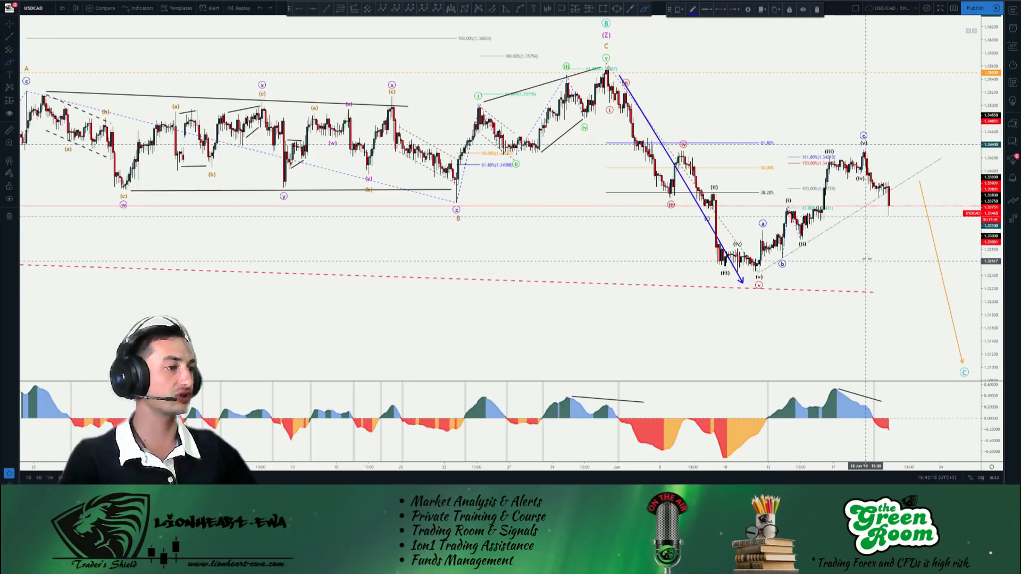
key("ctrl+z")
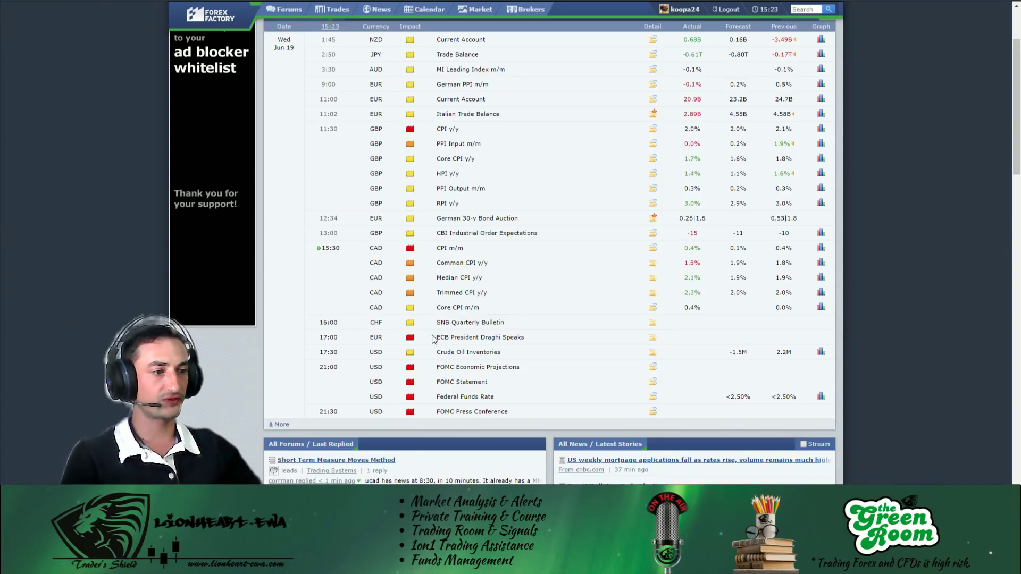
Highlight the ECB President Draghi Speaks, FOMC Statement and FOMC Press Conference entries in the Forex Factory calendar to review upcoming events.
left_click_drag(434, 339, 542, 338)
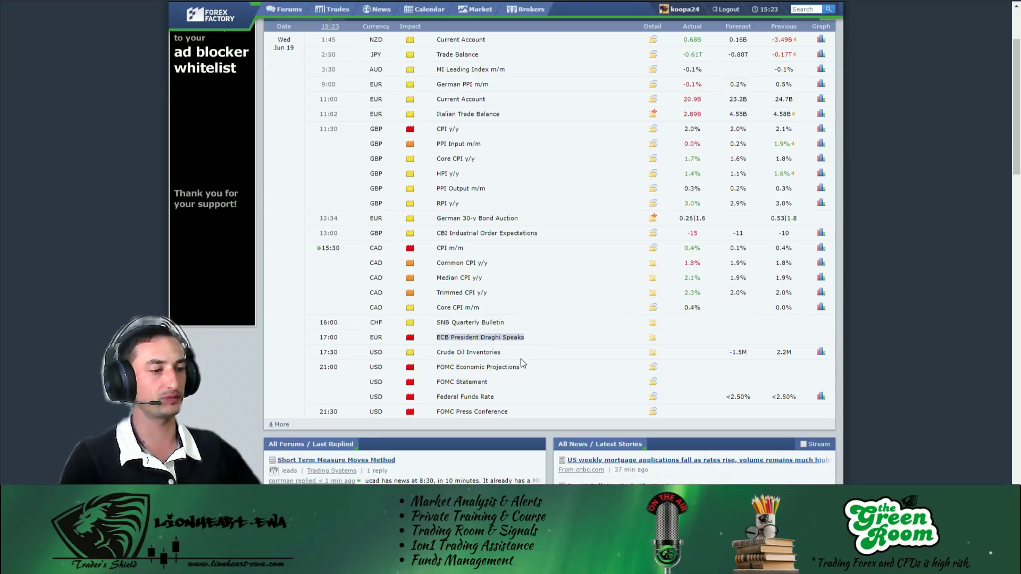
triple_click(473, 381)
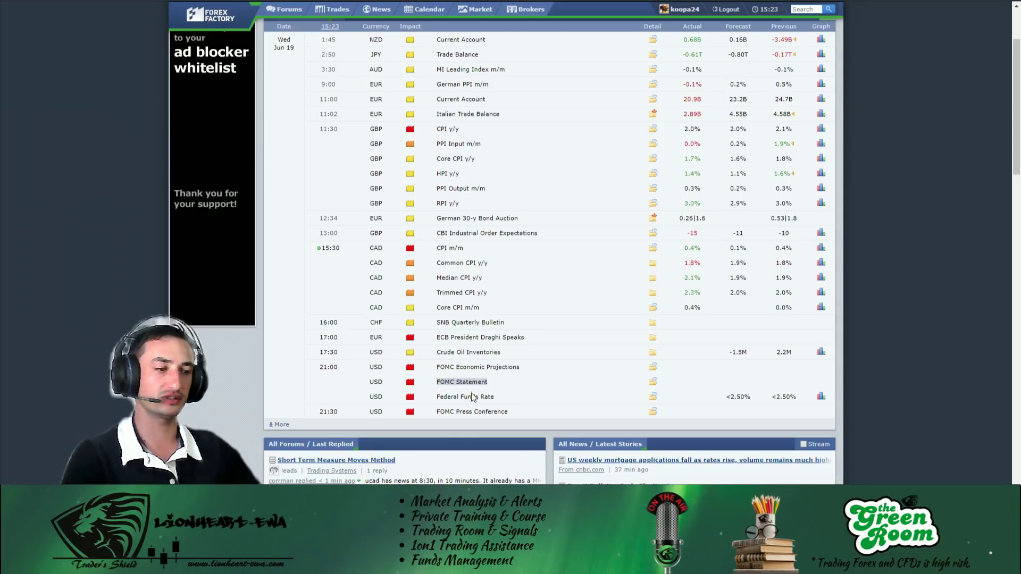
triple_click(478, 410)
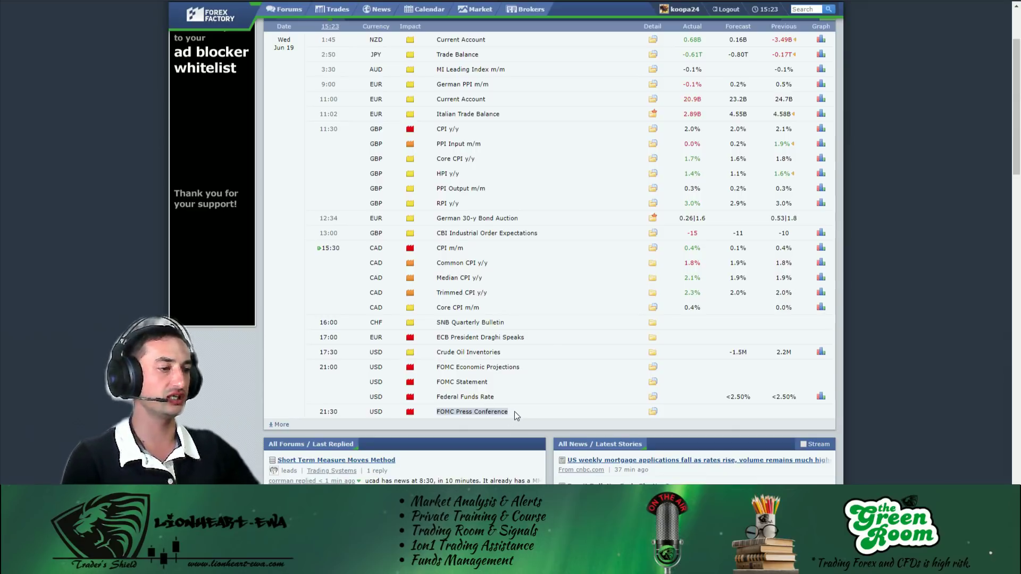
left_click(515, 411)
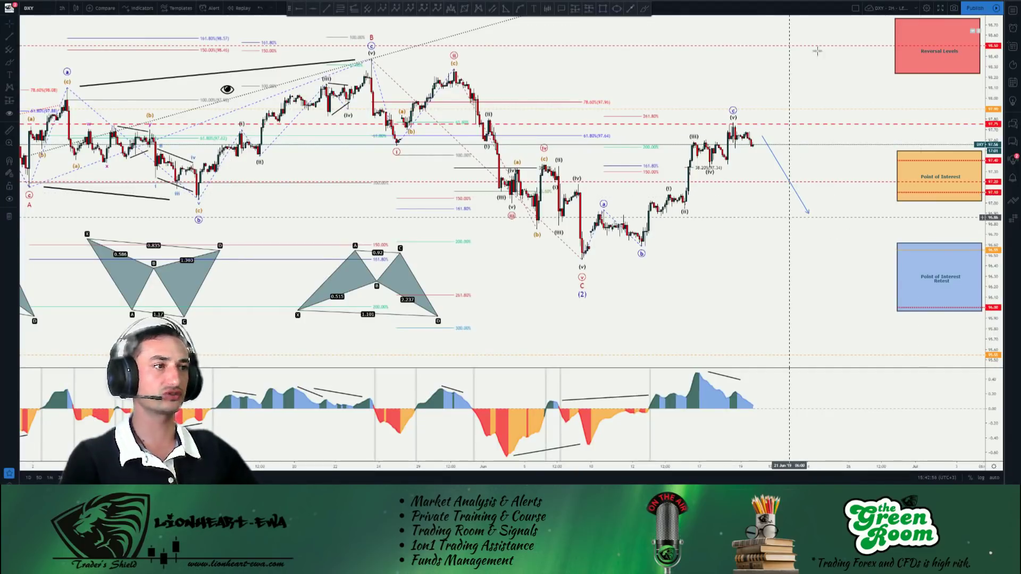
Brush a downward arrow on the DXY chart from near the wave ii high to the wave (2) low and delete it.
left_click(645, 11)
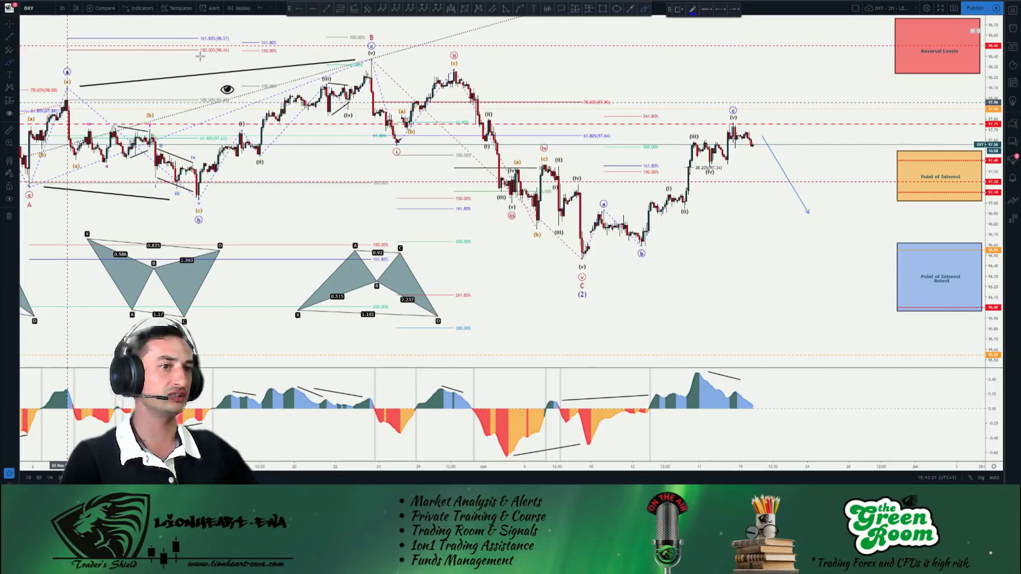
left_click(415, 67)
left_click(607, 260)
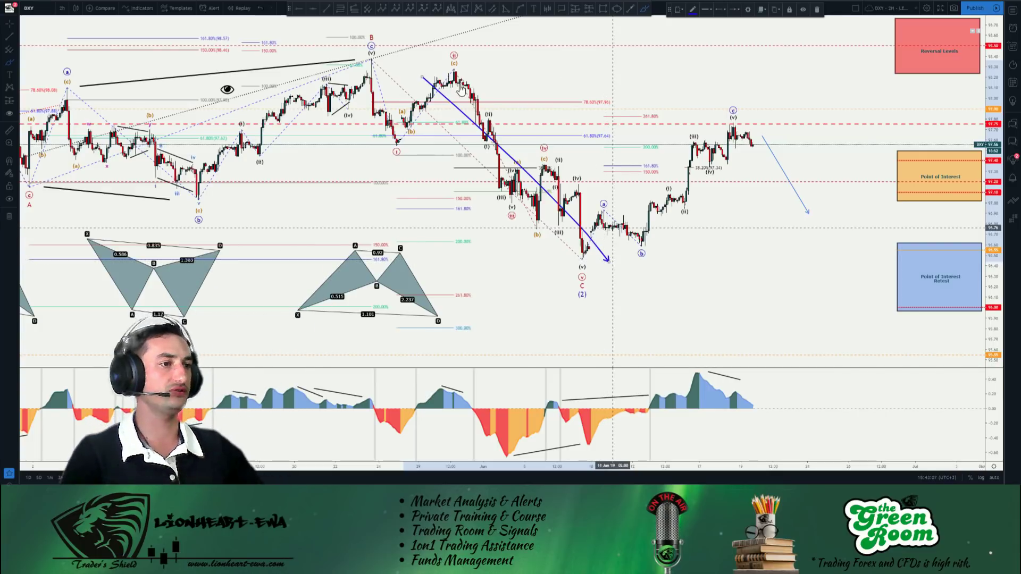
key("Delete")
Brush two channel arrows along the DXY decline to wave (2) and a hooked arrow at the wave c high, and undo them all.
left_click_drag(554, 155, 602, 206)
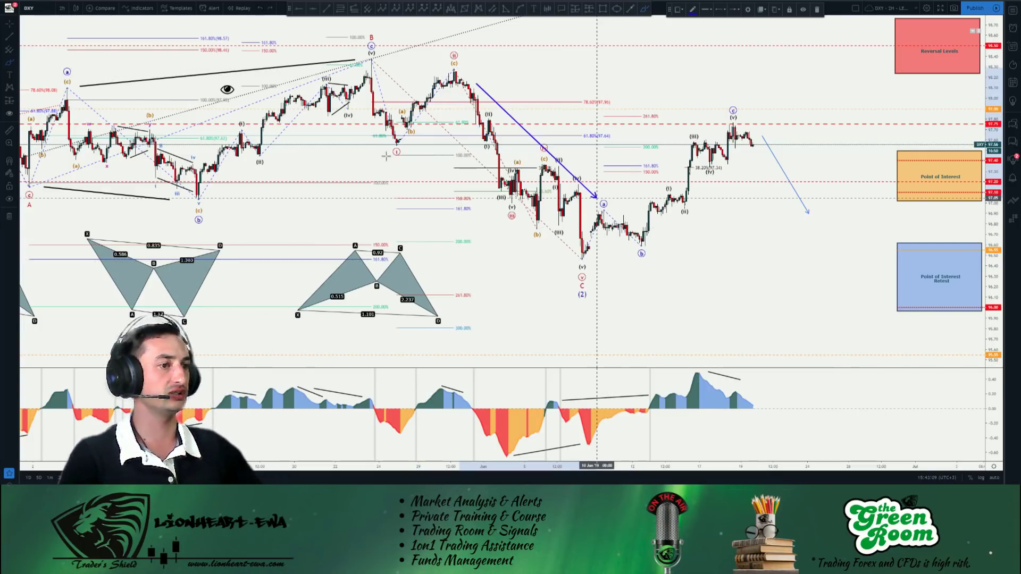
left_click_drag(395, 146, 579, 265)
left_click_drag(520, 231, 579, 263)
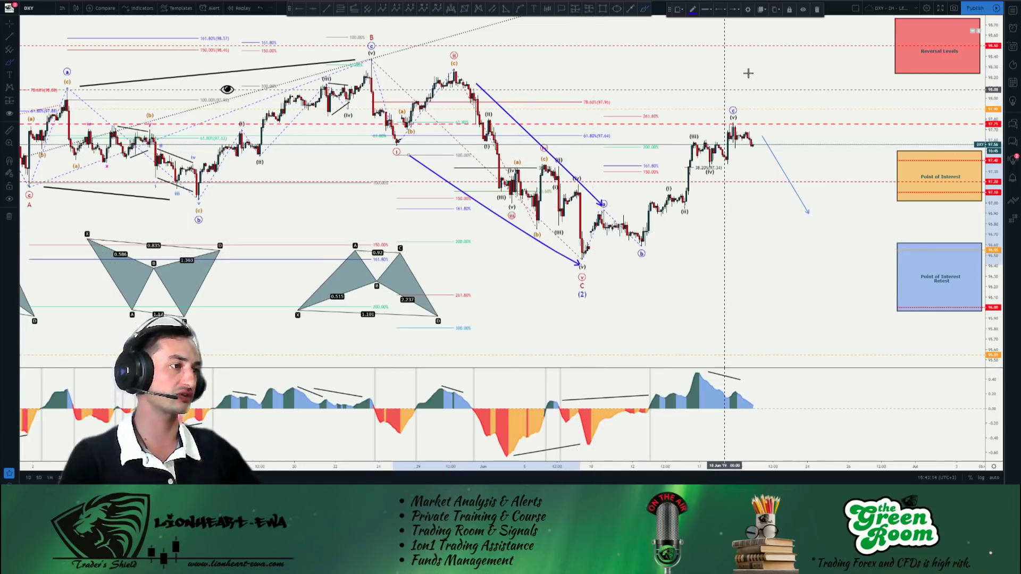
left_click_drag(727, 88, 694, 118)
left_click_drag(772, 116, 799, 116)
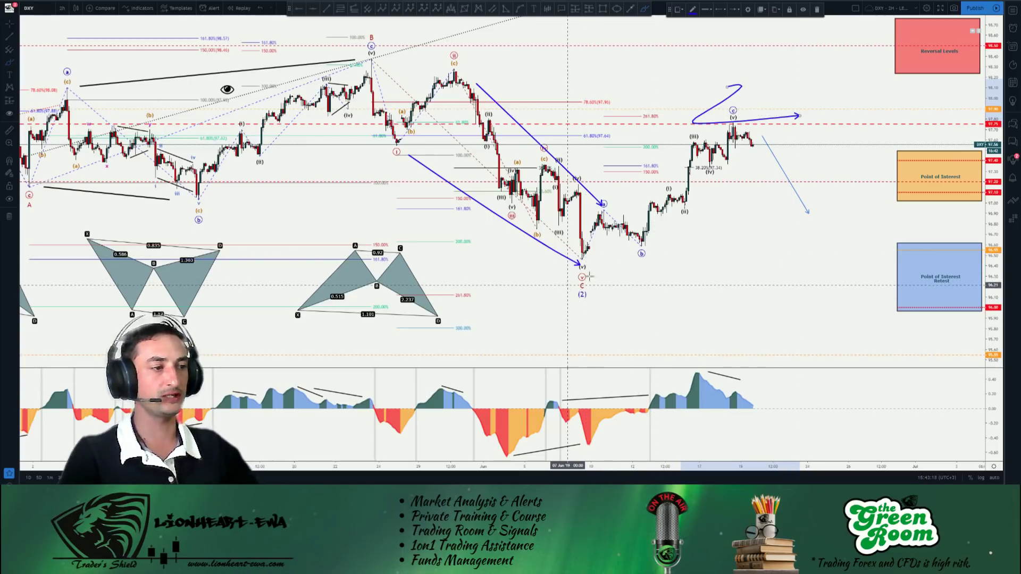
key("ctrl+z")
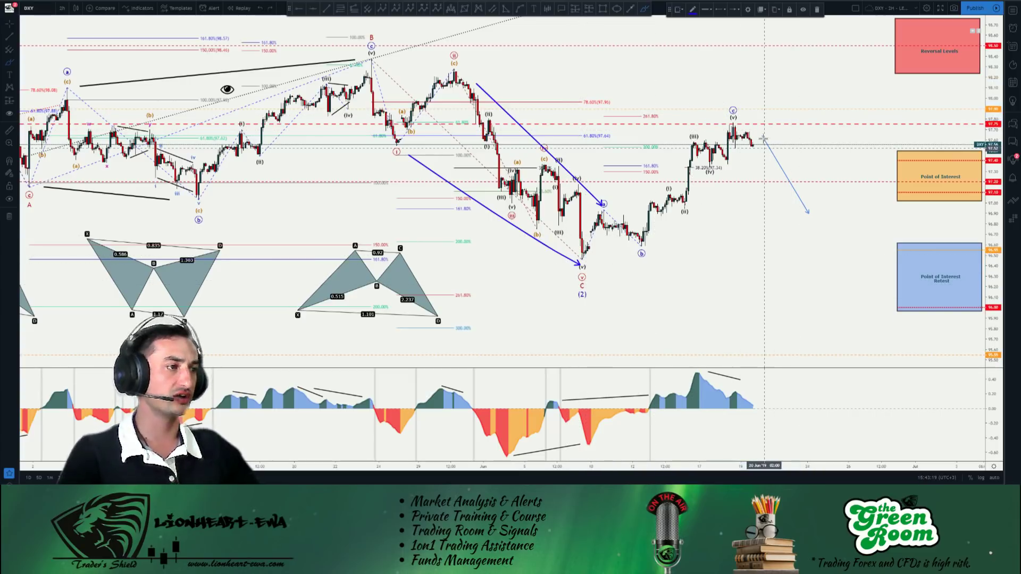
key("ctrl+z")
key("ctrl+z")
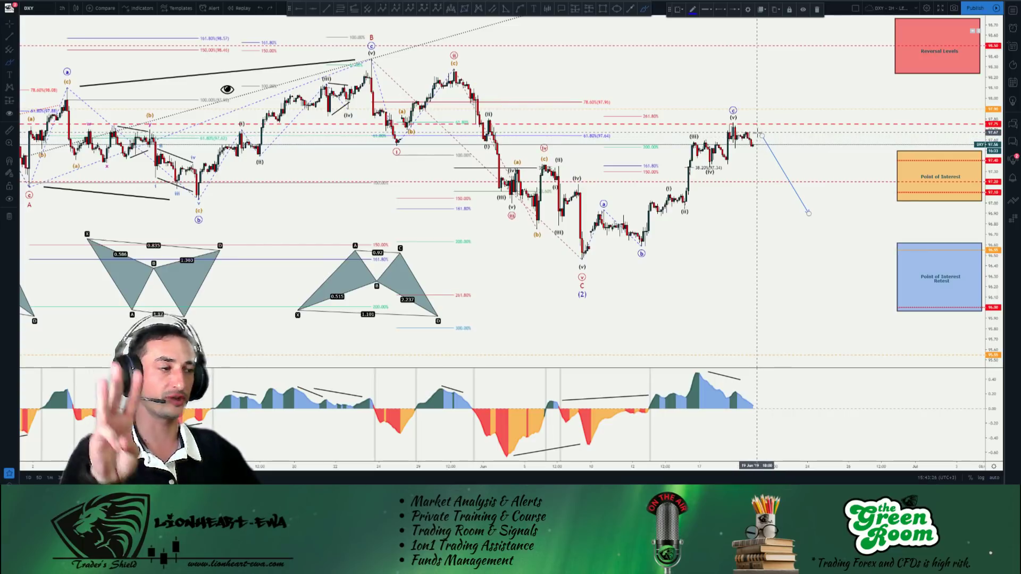
Brush DXY arrows along the projected decline, across the level under wave (ii) and up the recent rally, and undo all of them.
left_click_drag(757, 132, 801, 198)
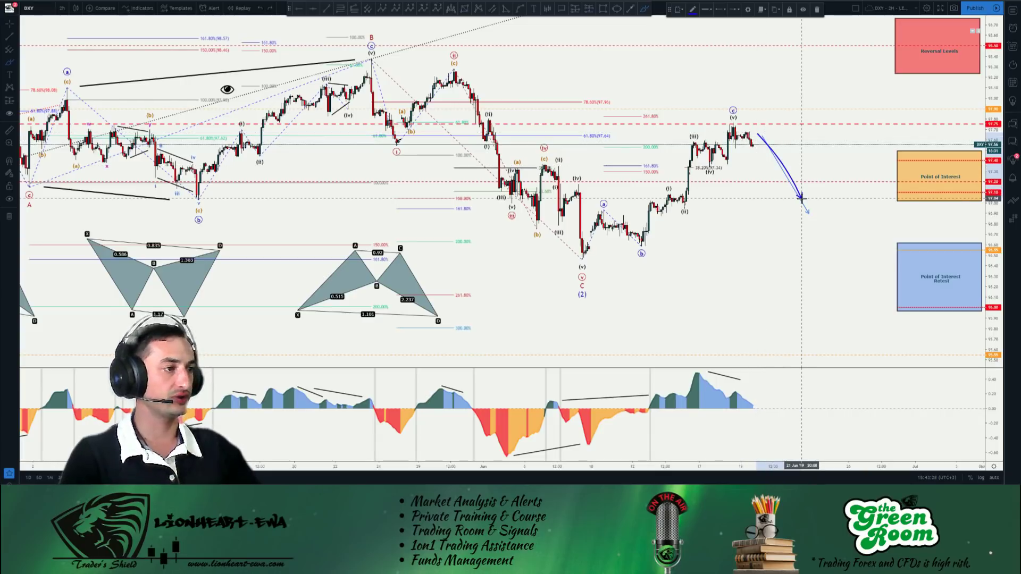
left_click_drag(693, 210, 844, 206)
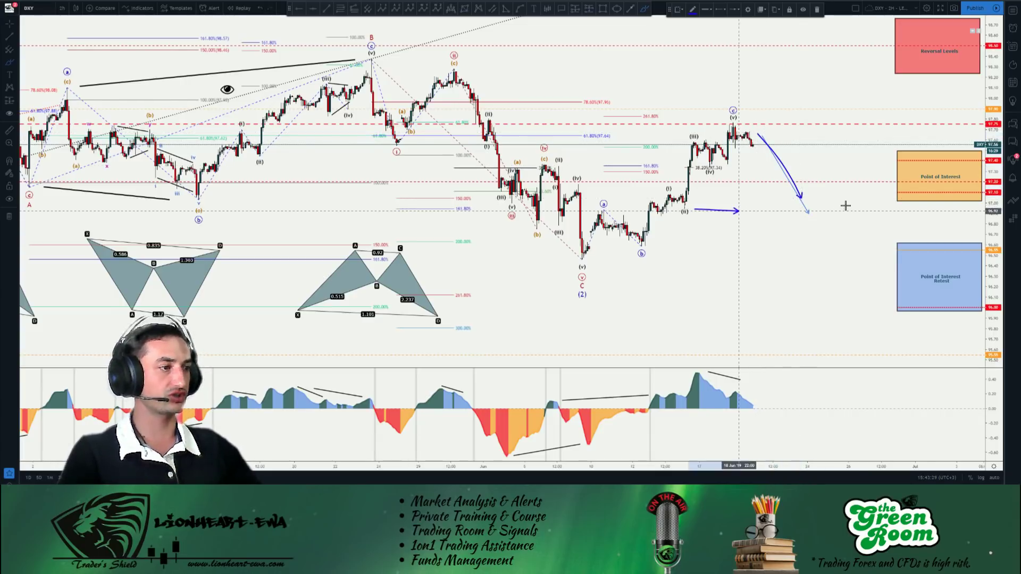
left_click_drag(600, 250, 737, 125)
key("ctrl+z")
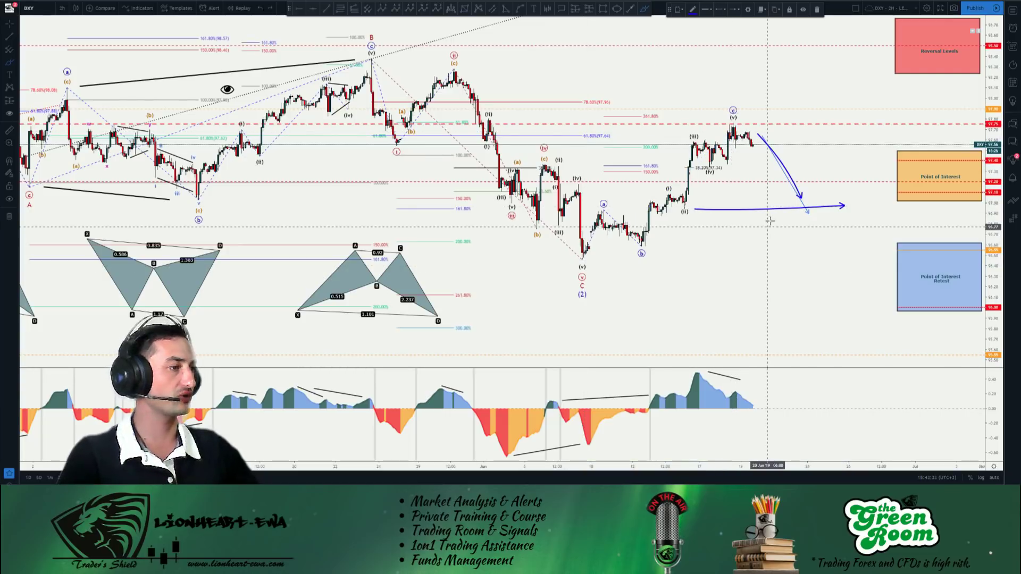
key("ctrl+z")
key("ctrl+z")
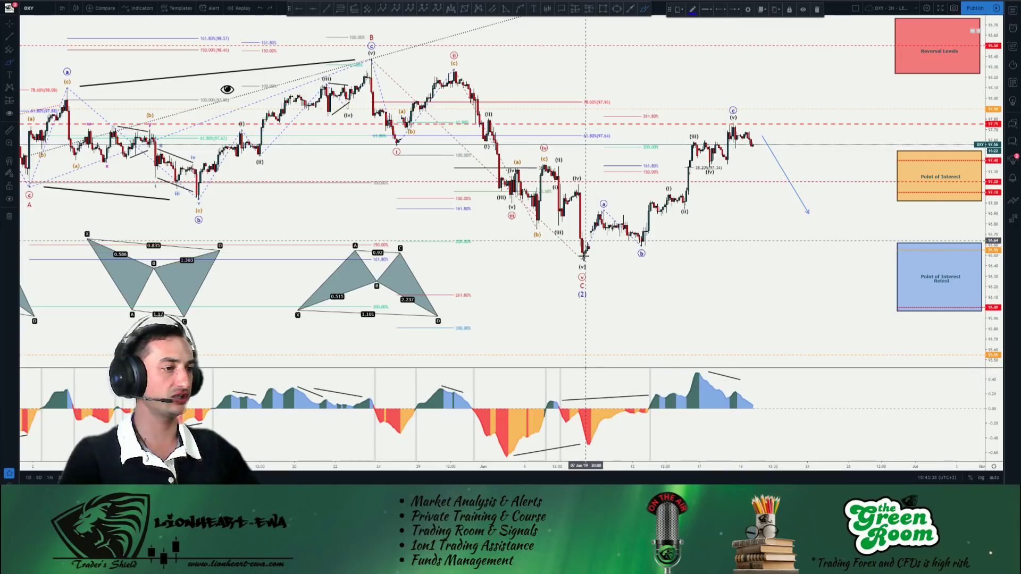
Trace the a-b-c rally from the DXY wave (2) low to the wave c high with the brush and undo the stroke.
left_click_drag(583, 254, 604, 202)
left_click_drag(634, 246, 733, 127)
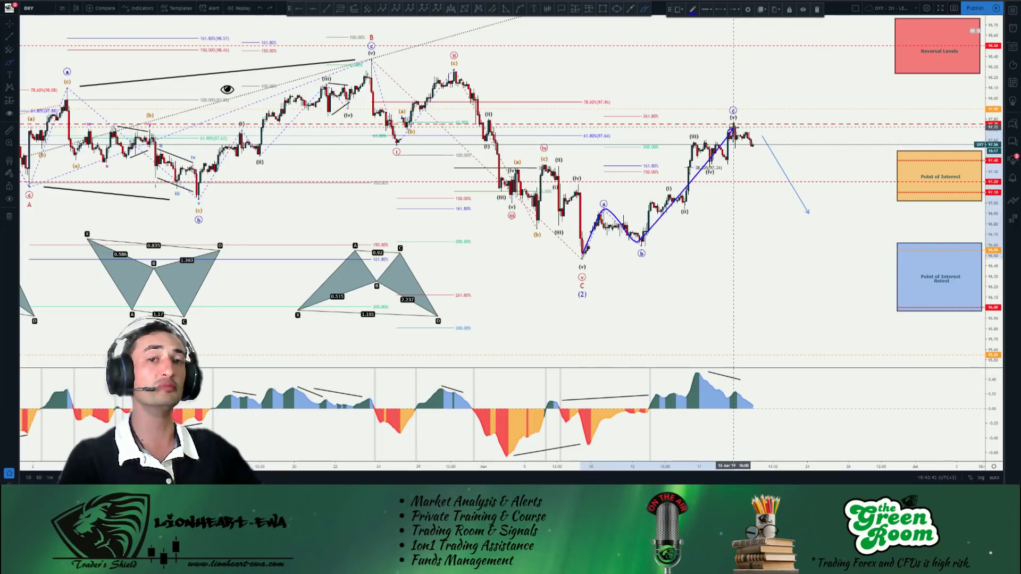
key("ctrl+z")
Brush a curved arrow around the DXY 61.80% (97.64) level, and undo an extra stroke along the decline to wave (2).
mouse_move(565, 124)
left_mouse_down()
mouse_move(611, 130)
mouse_move(597, 150)
left_mouse_up()
left_click_drag(449, 82, 591, 258)
key("ctrl+z")
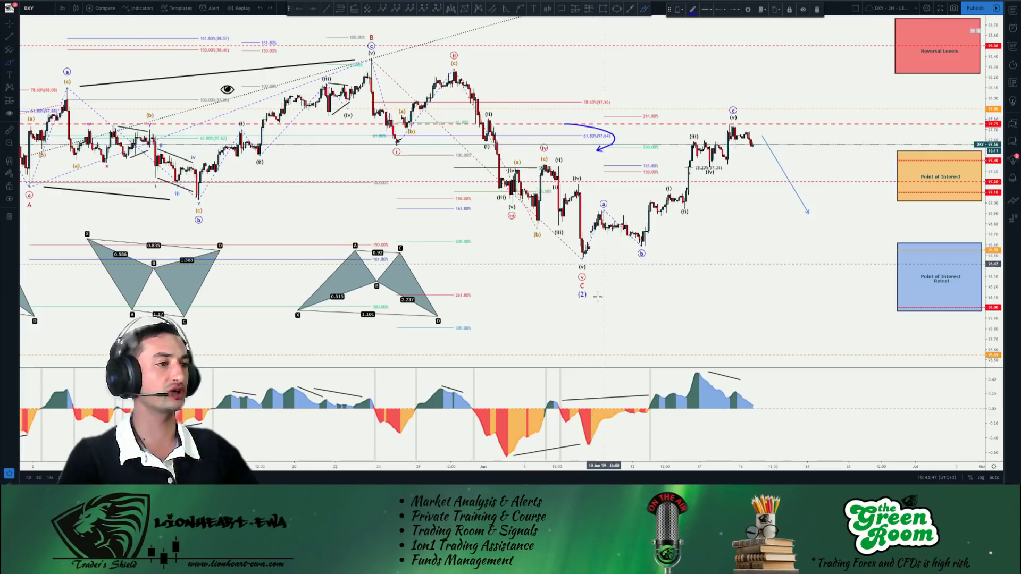
Undo the curved arrow at the DXY 61.80% level, leave the brush, and switch to the EURUSD chart.
key("ctrl+z")
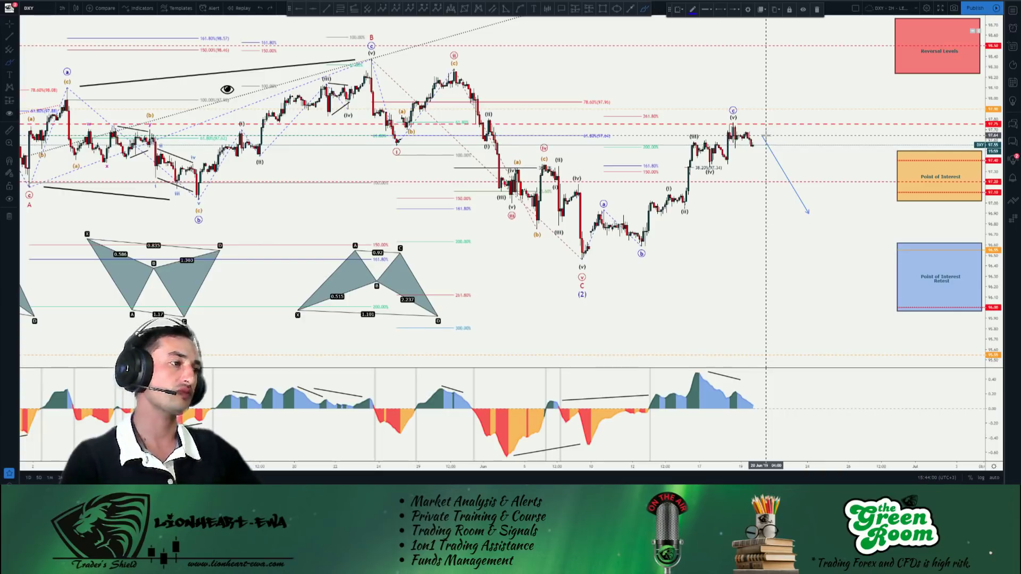
left_click(765, 135)
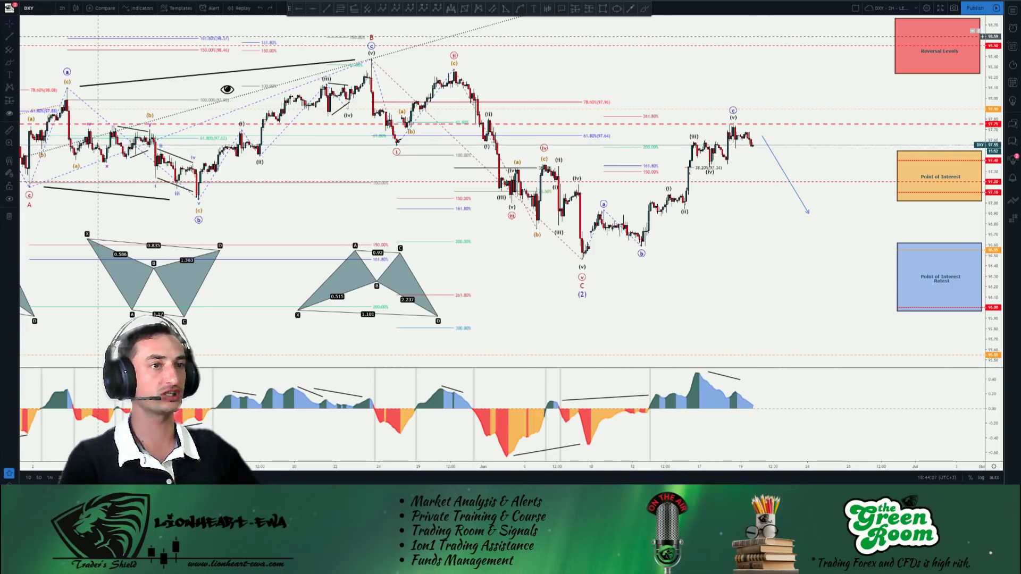
key("ctrl+Tab")
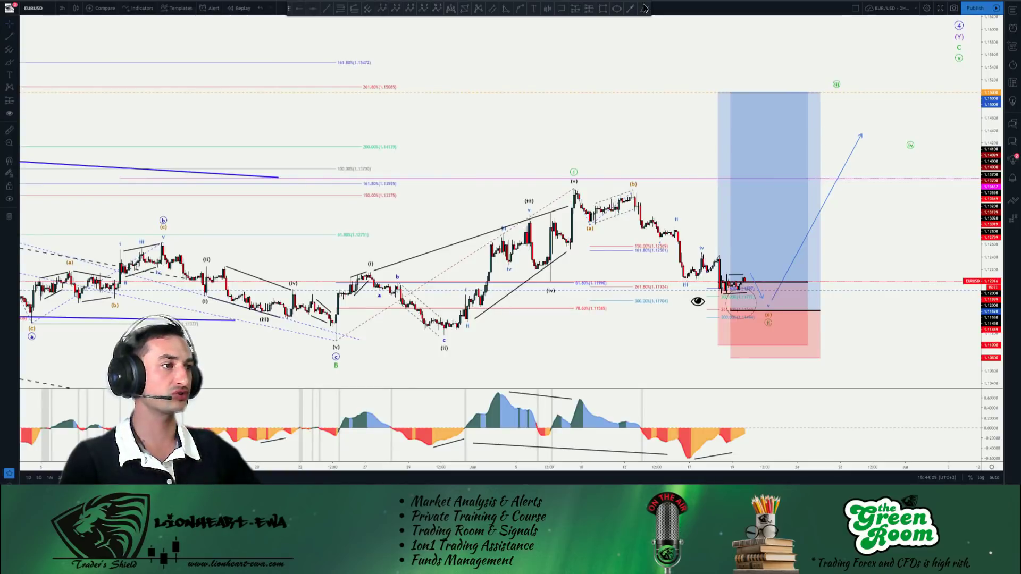
Loop the EURUSD rally up to wave i with the brush, mark the latest consolidation, and undo both strokes.
left_click(644, 9)
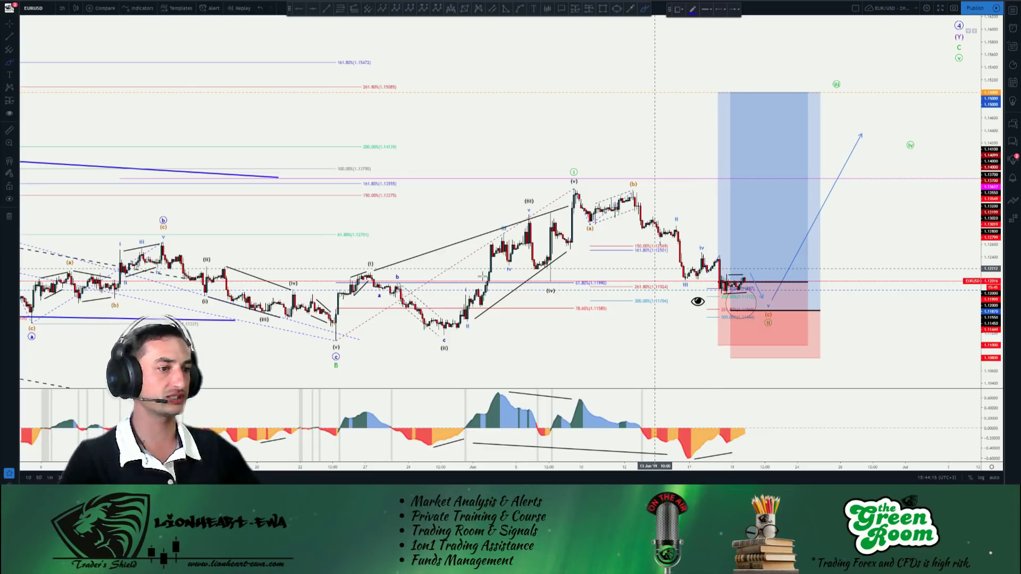
mouse_move(441, 207)
left_mouse_down()
mouse_move(629, 169)
mouse_move(608, 228)
mouse_move(560, 285)
mouse_move(485, 317)
left_mouse_up()
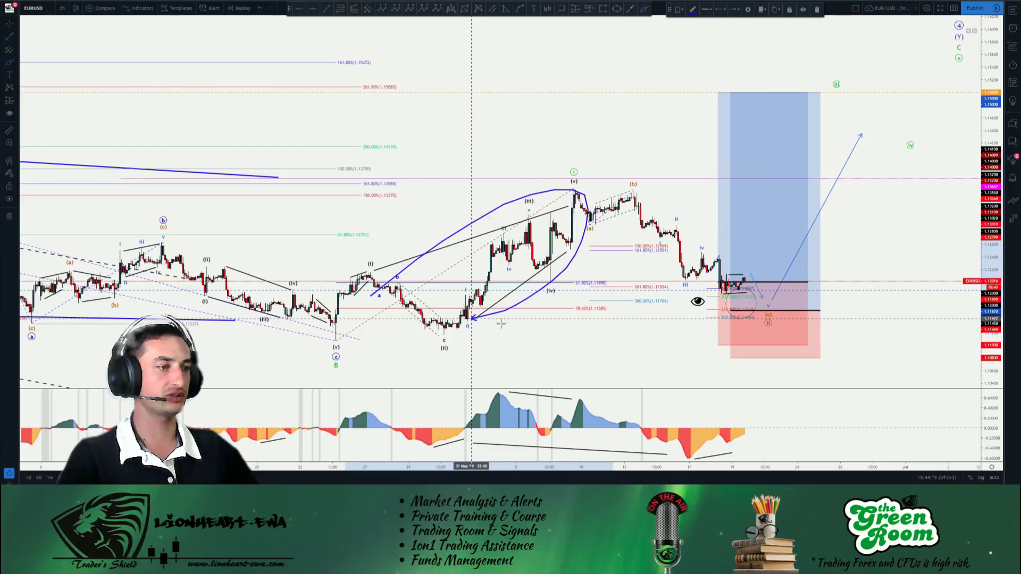
key("ctrl+z")
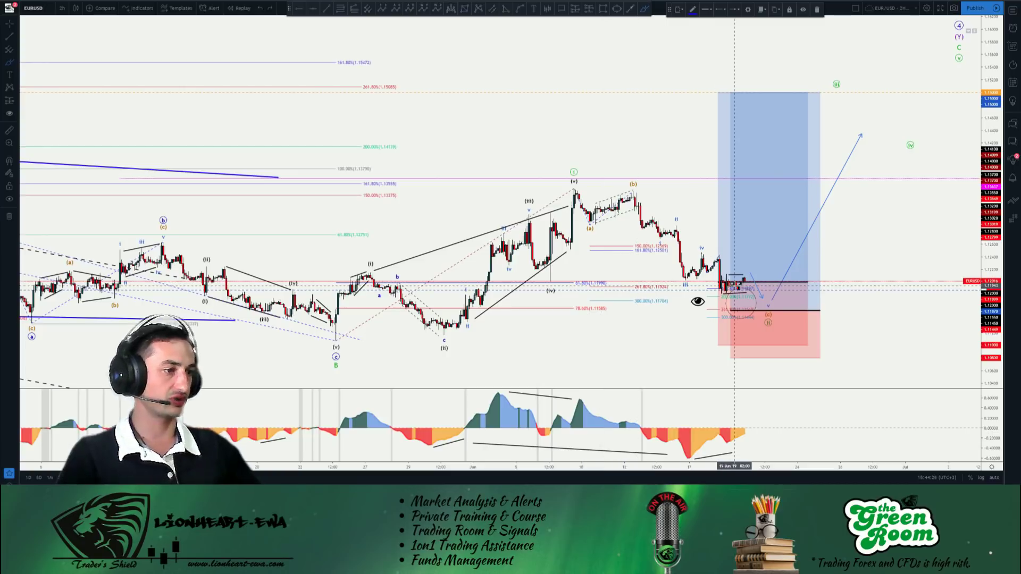
mouse_move(724, 271)
left_mouse_down()
mouse_move(743, 271)
mouse_move(735, 299)
left_mouse_up()
key("ctrl+z")
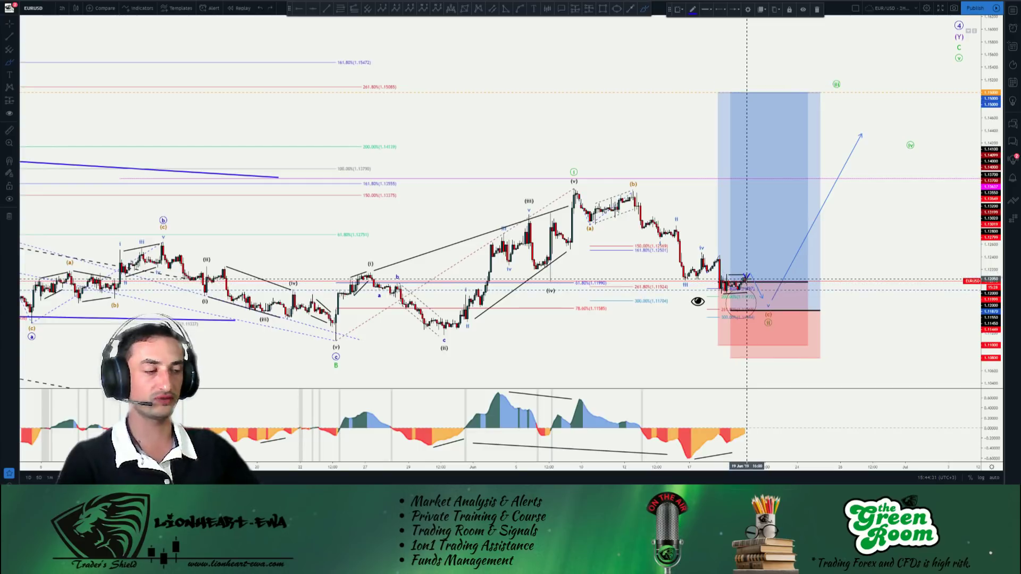
Brush two EURUSD arrows from the current price down to wave (c) and to the bottom of the stop zone, and undo them.
left_click_drag(746, 278, 761, 309)
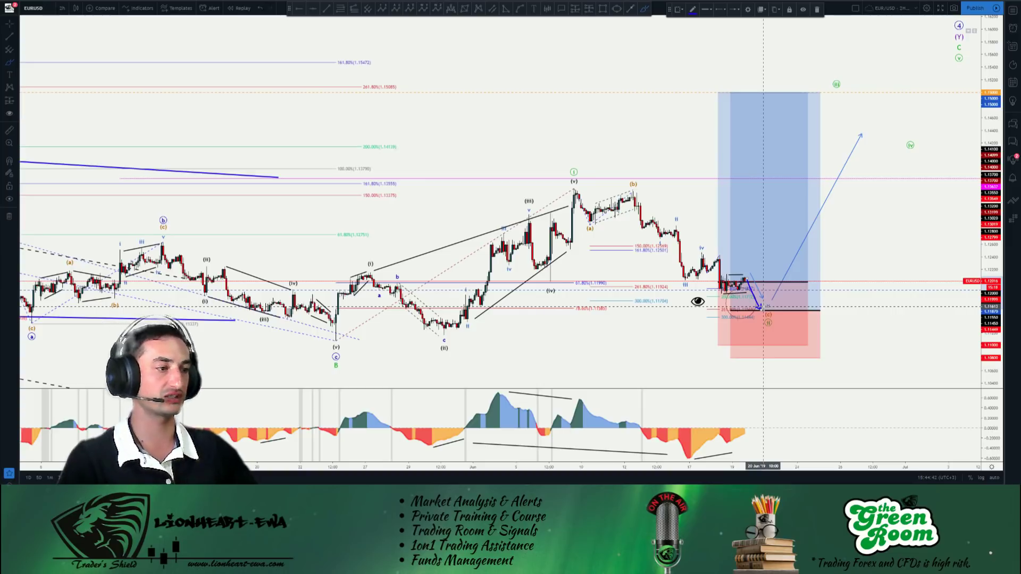
left_click(780, 357)
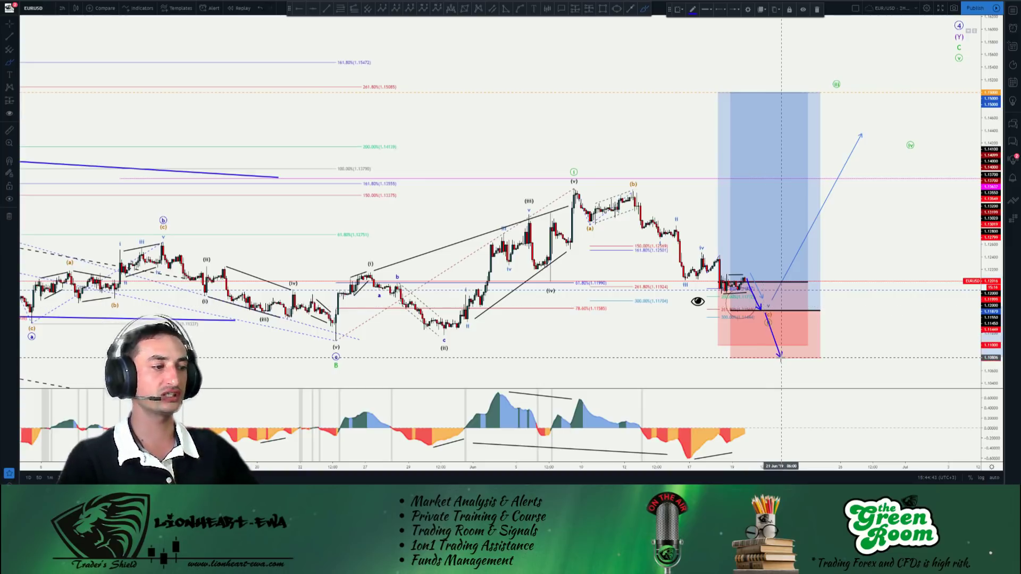
key("ctrl+z")
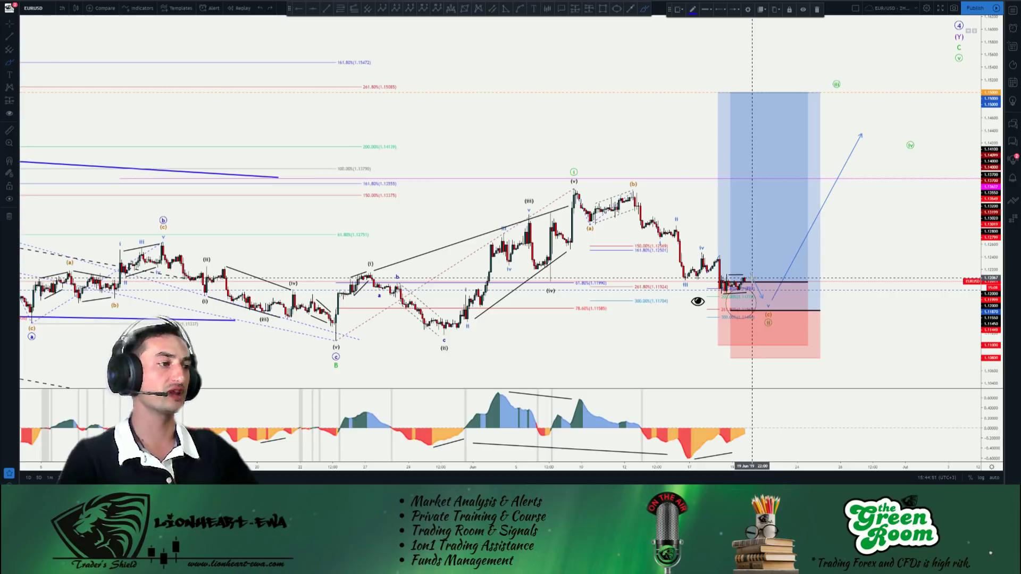
key("Escape")
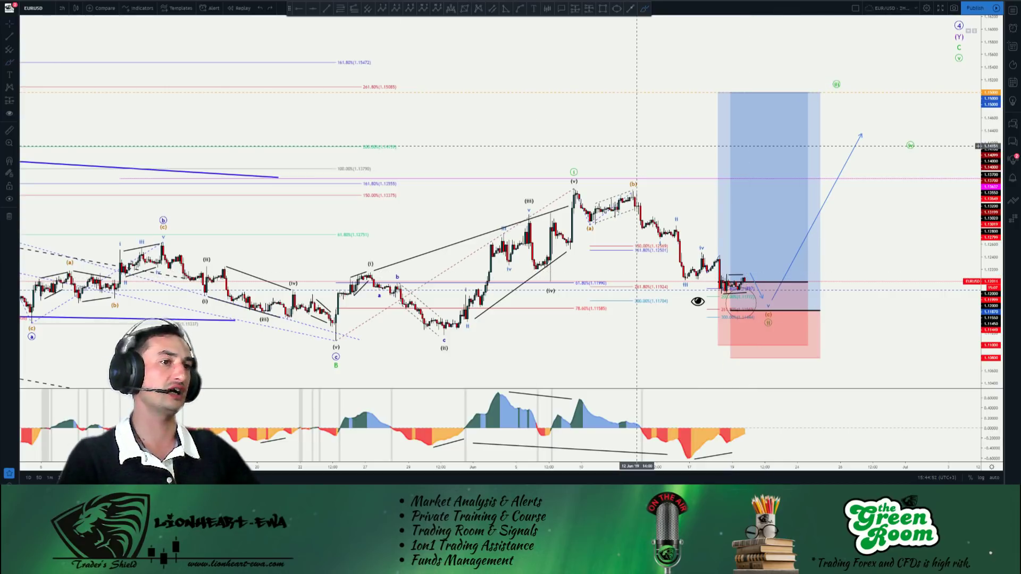
Switch to the GBPUSD chart, brush an upward arrow into the target zone beside the projection, and delete it.
key("ctrl+Tab")
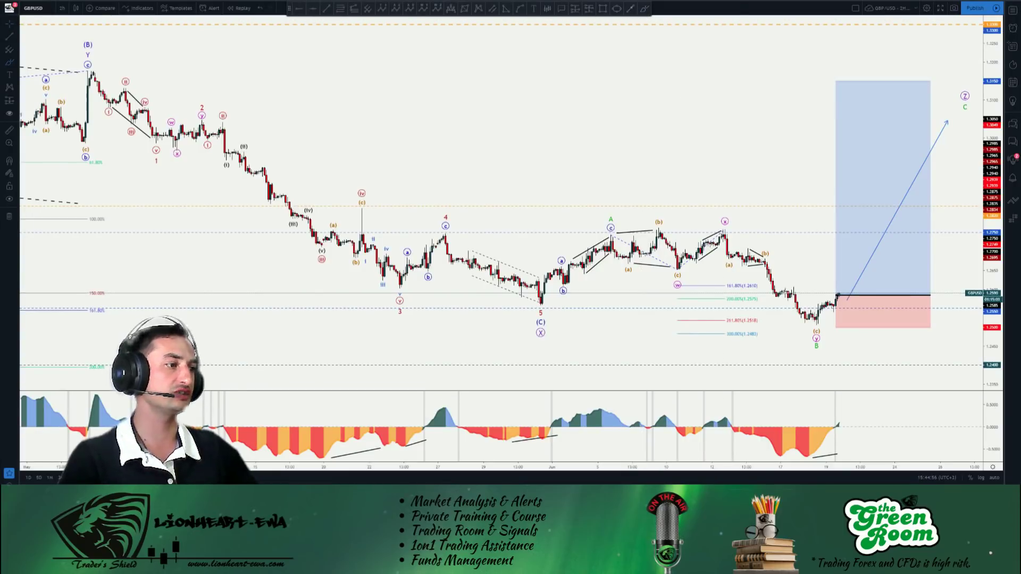
left_click(644, 8)
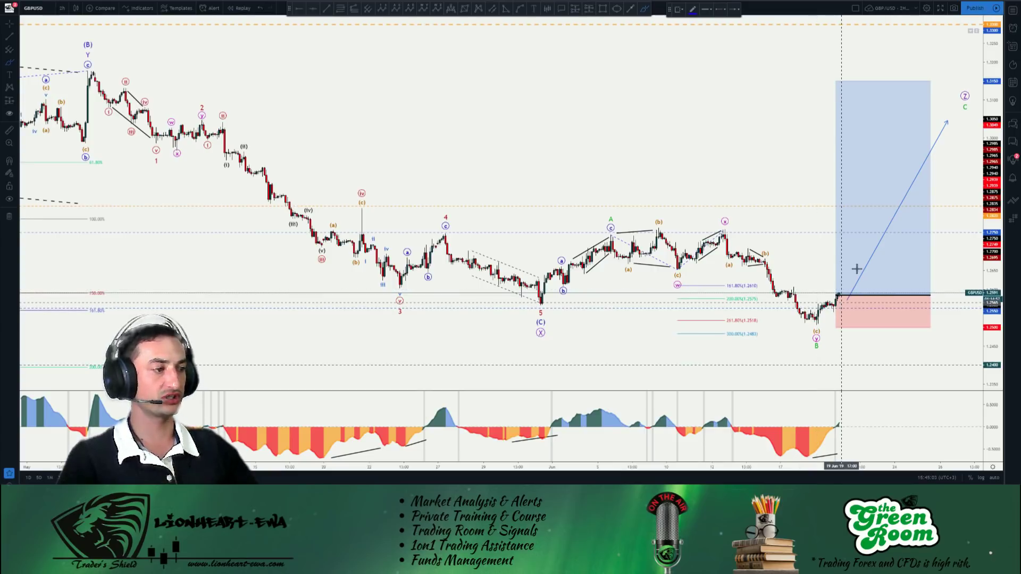
left_click_drag(846, 297, 884, 189)
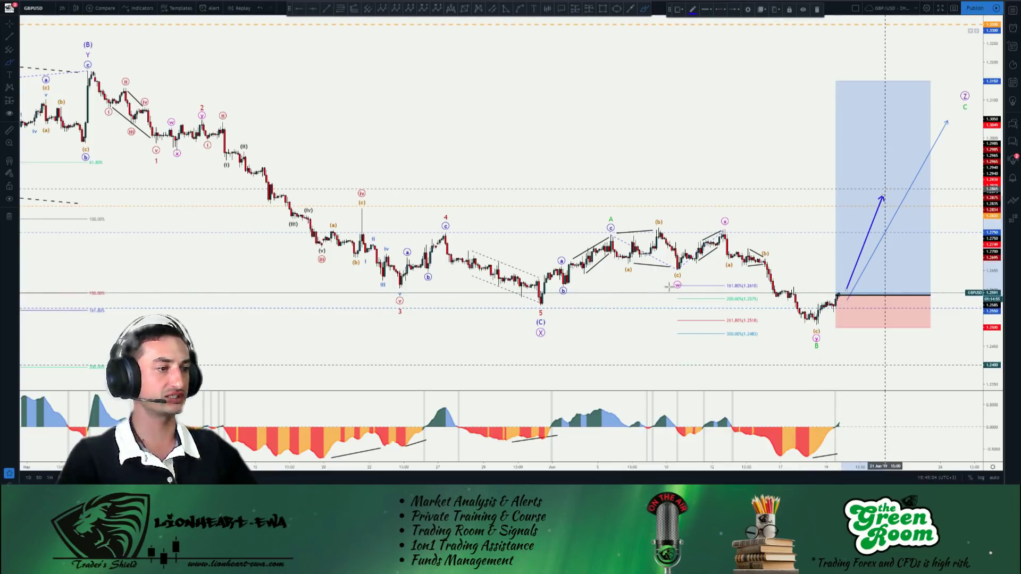
key("Delete")
Trace the GBPUSD path from the wave 5 low over A, down to B and up into the target zone, and delete the stroke.
left_click_drag(557, 303, 610, 224)
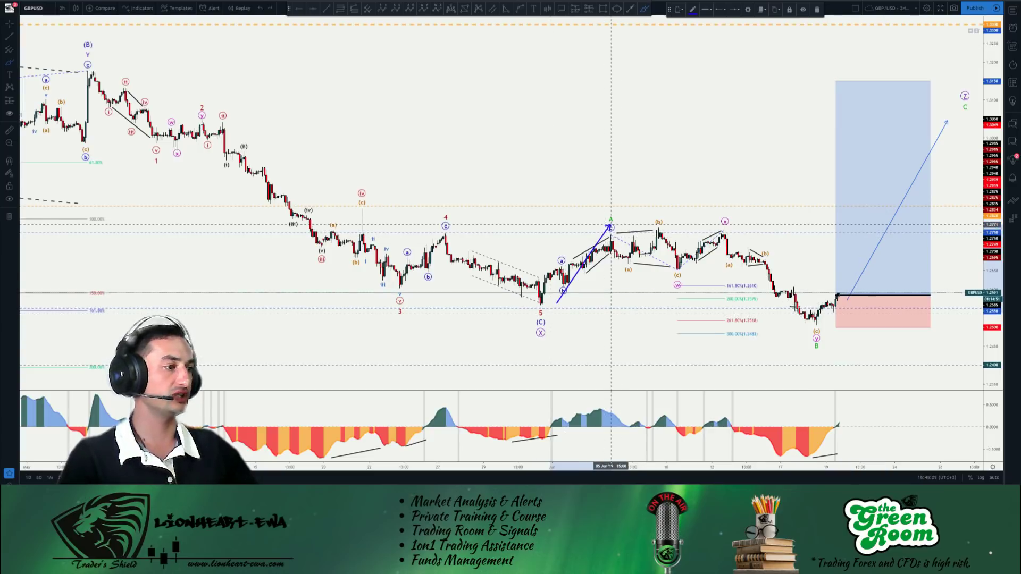
left_click(811, 322)
left_click(866, 233)
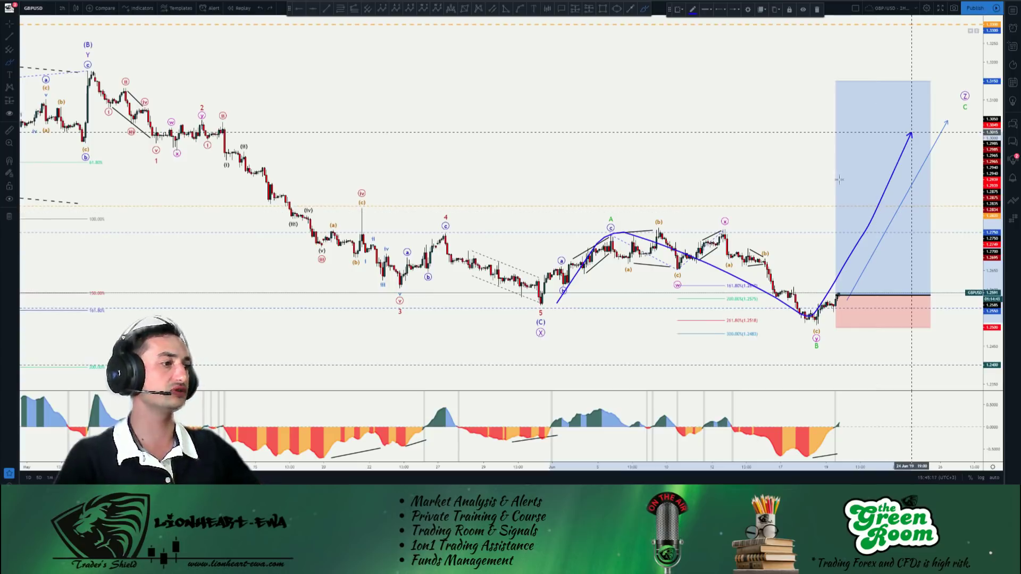
key("Delete")
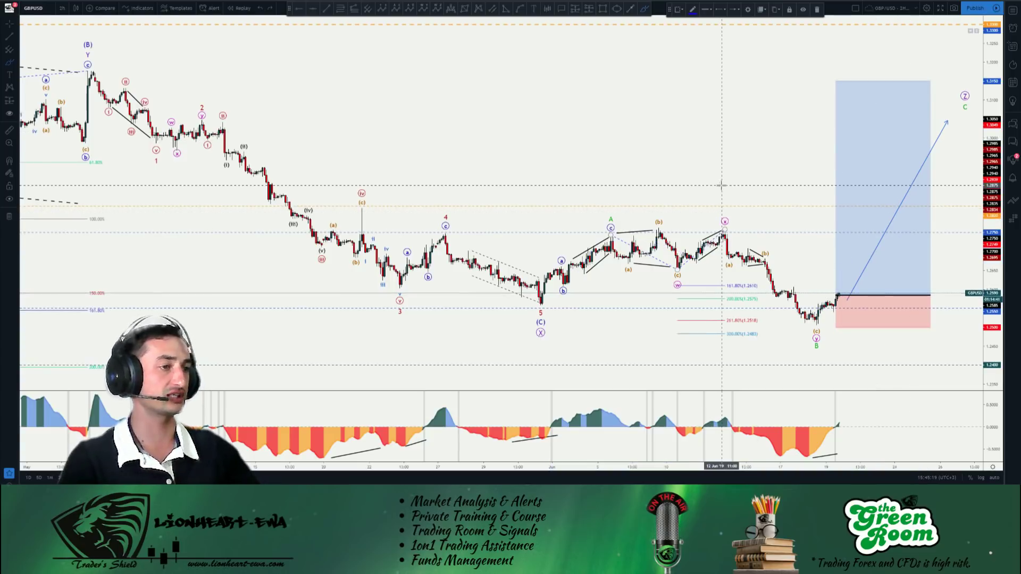
Switch to the USDJPY chart, loop the wave (iv) consolidation with the brush and stroke down along the projected decline to wave (v).
left_click(300, 53)
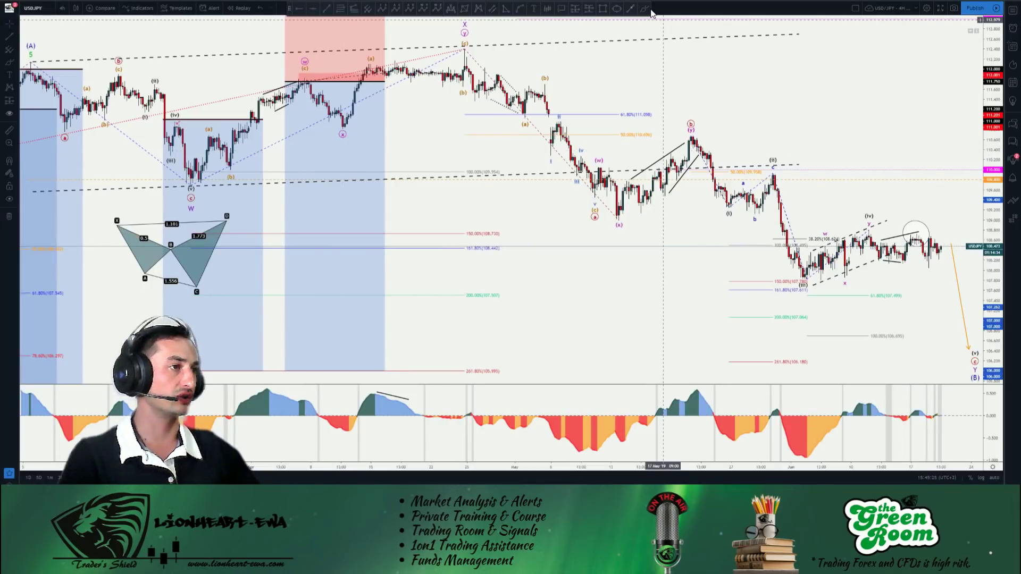
left_click(644, 9)
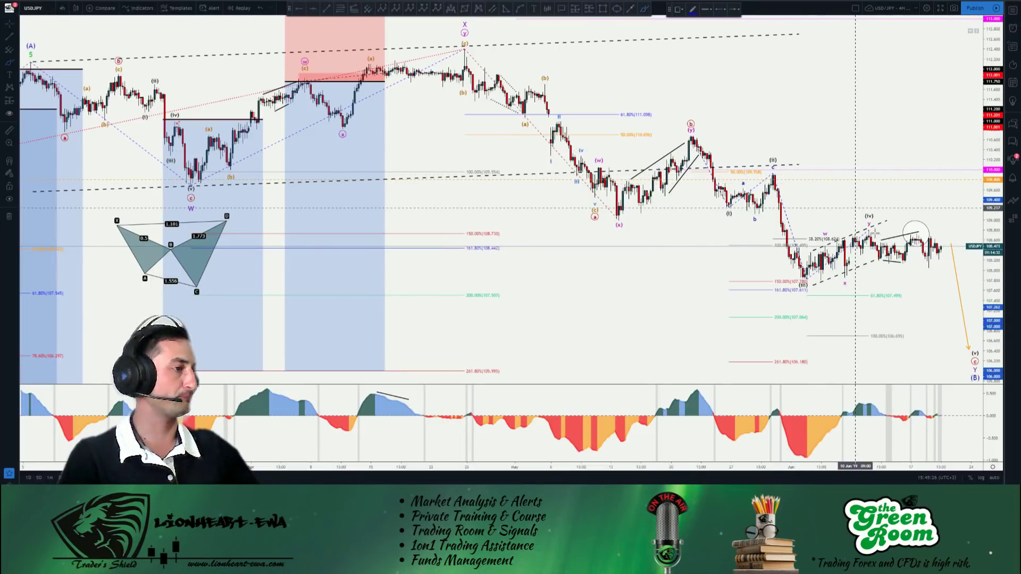
left_click(826, 232)
left_click(971, 223)
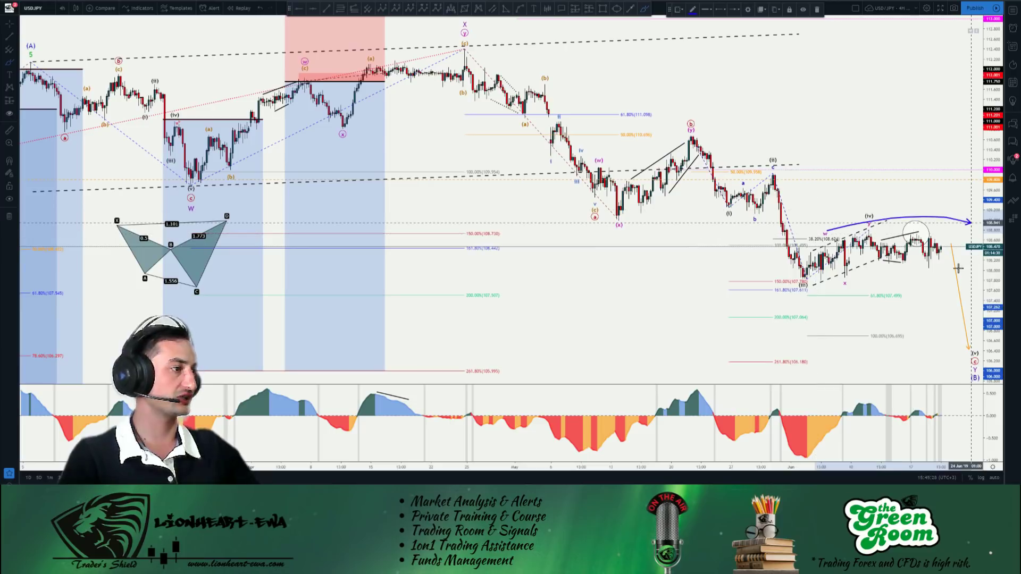
left_click_drag(958, 269, 843, 277)
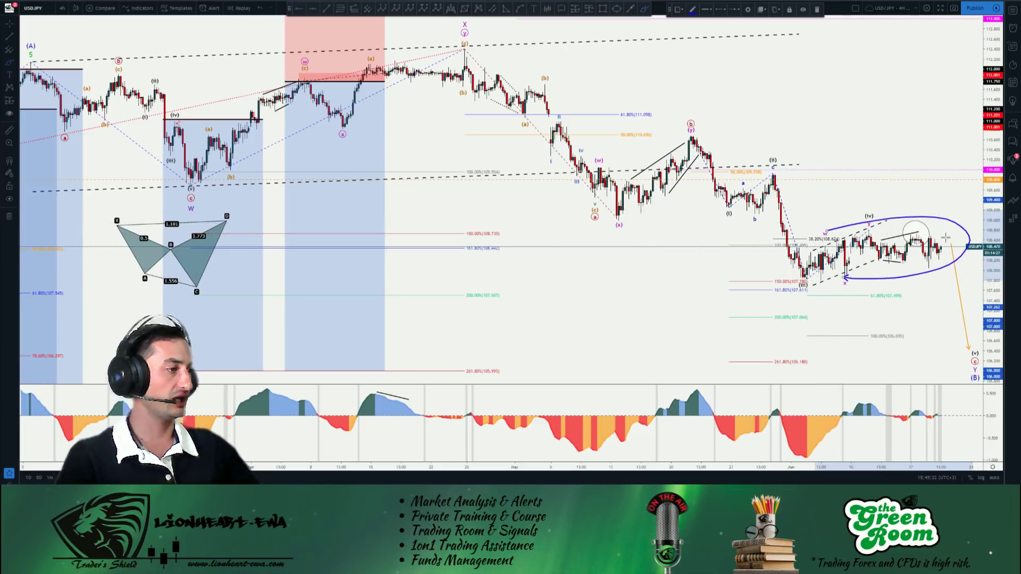
left_click_drag(945, 236, 966, 343)
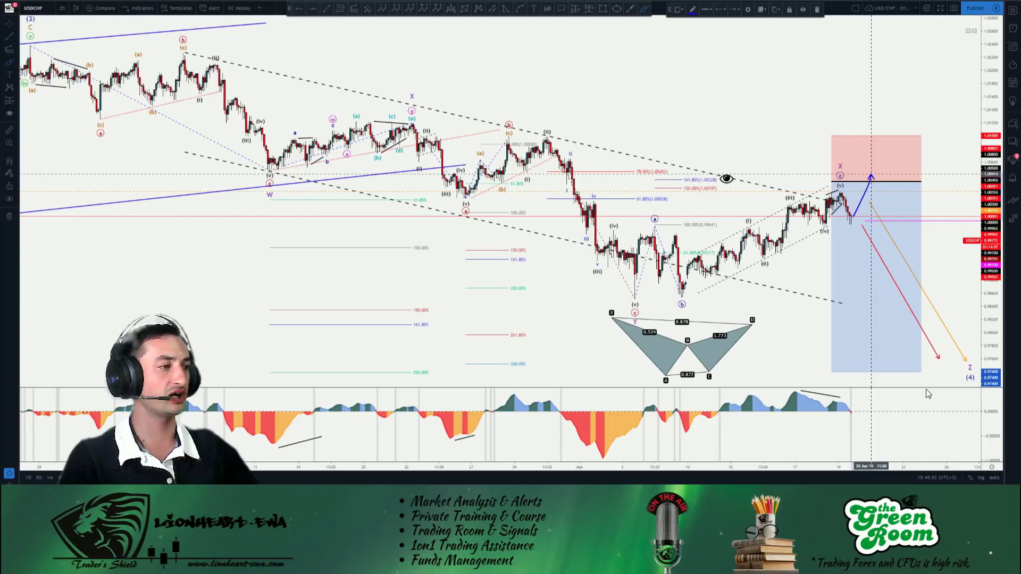
Extend the USDCHF brush path from the entry line down past the blue target zone, and cancel the drawing.
left_click_drag(900, 375, 919, 387)
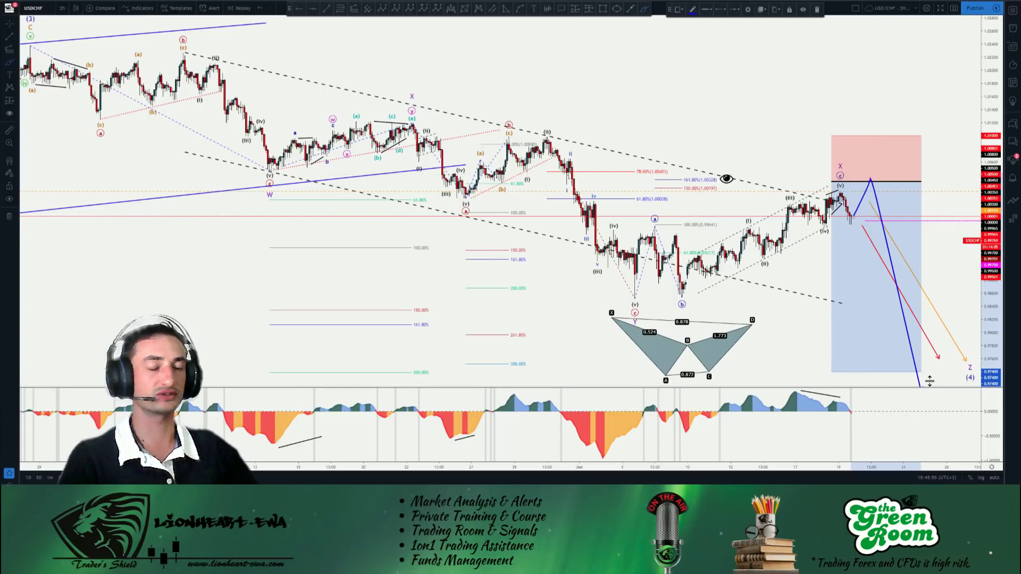
key("Escape")
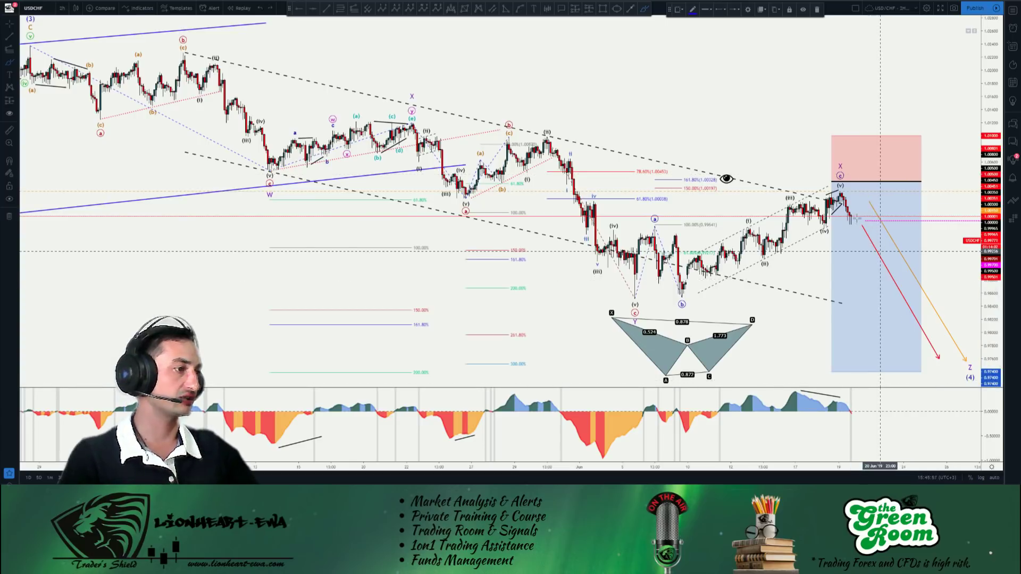
Trace a USDCHF path with a small drop, a corrective bounce and a long fall toward wave Z, and delete it.
left_click(856, 215)
left_click(868, 246)
double_click(872, 235)
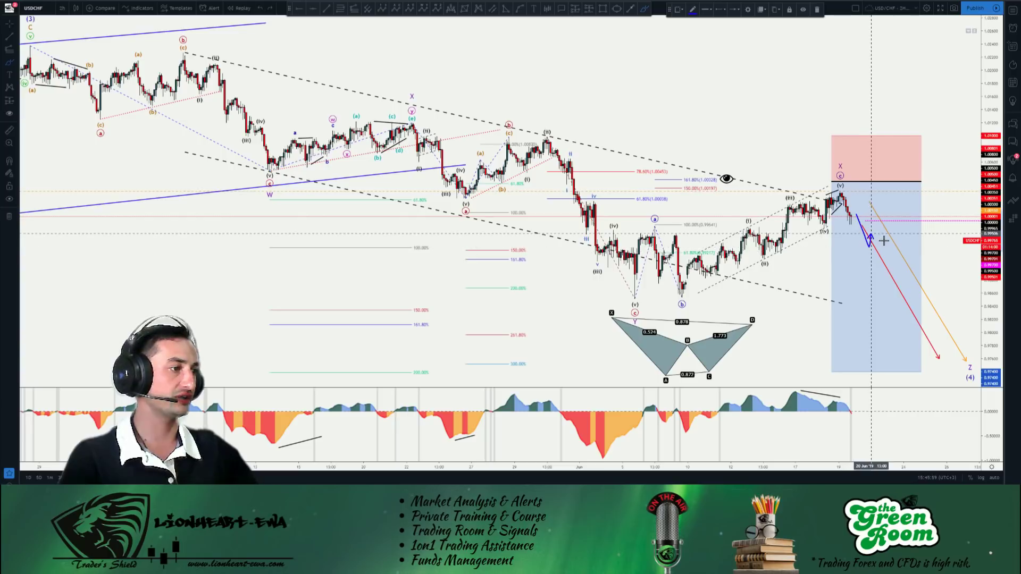
mouse_move(884, 240)
left_mouse_down()
mouse_move(886, 212)
mouse_move(918, 341)
left_mouse_up()
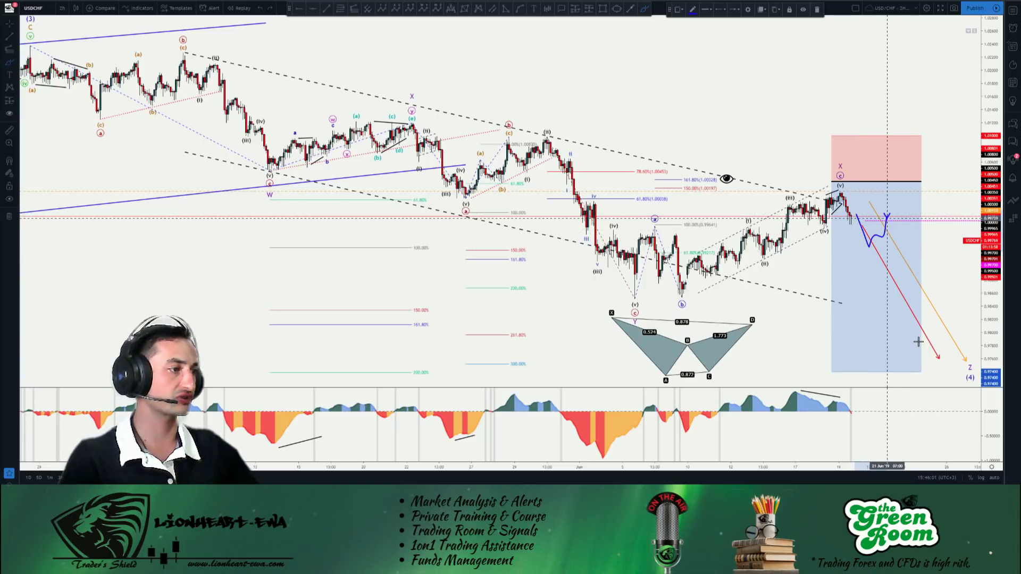
double_click(918, 342)
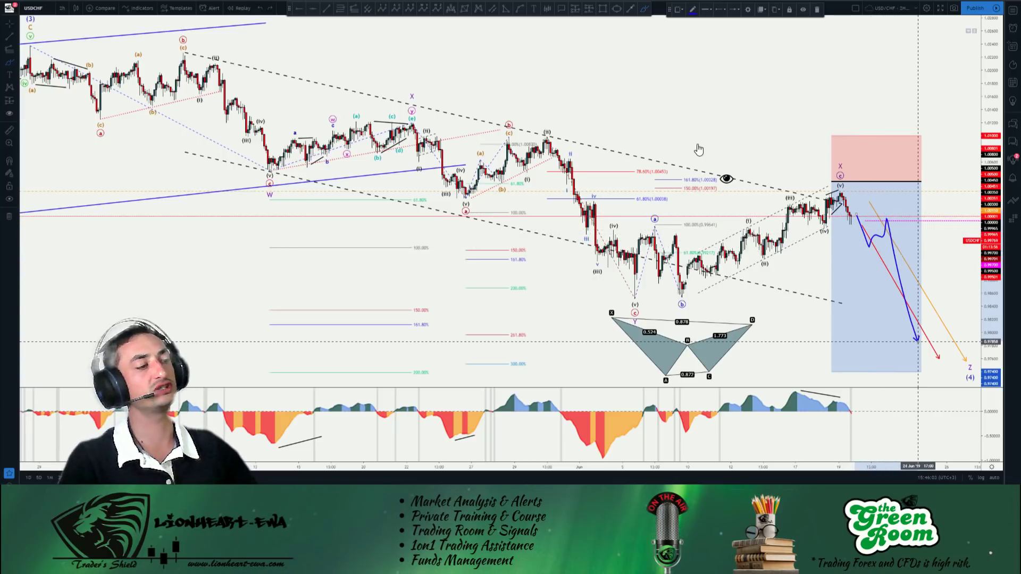
key("Delete")
Switch to the USDCAD chart, brush a hooked arrow at the wave v low, and undo a short arrow above wave (iii).
left_click(661, 108)
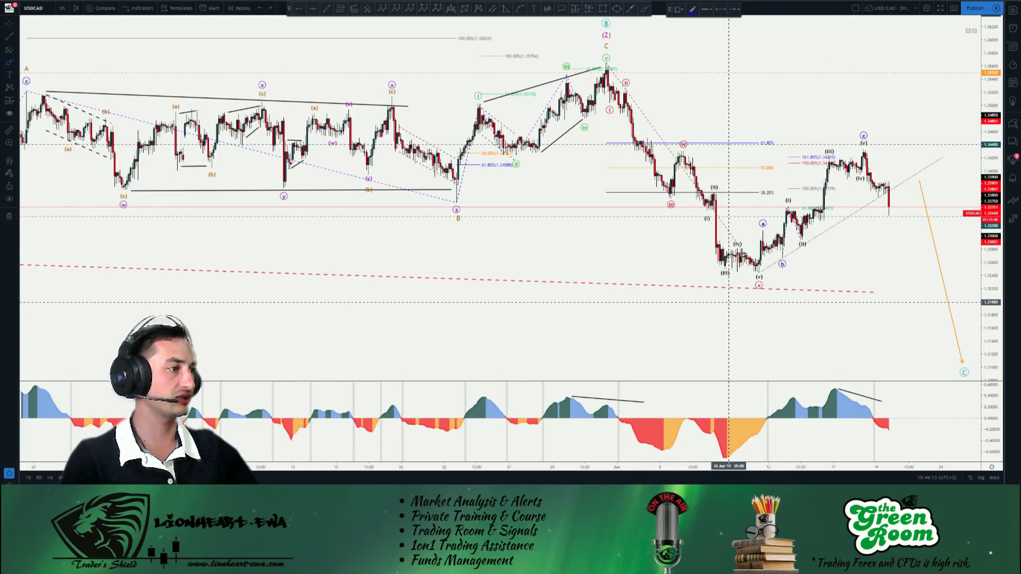
left_click_drag(729, 297, 754, 325)
left_click_drag(840, 121, 840, 143)
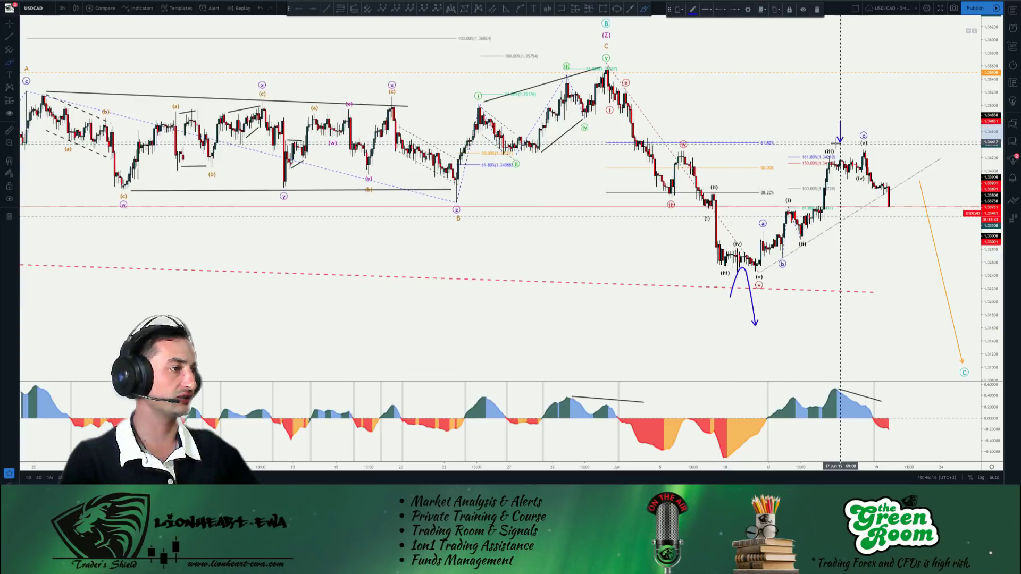
key("ctrl+z")
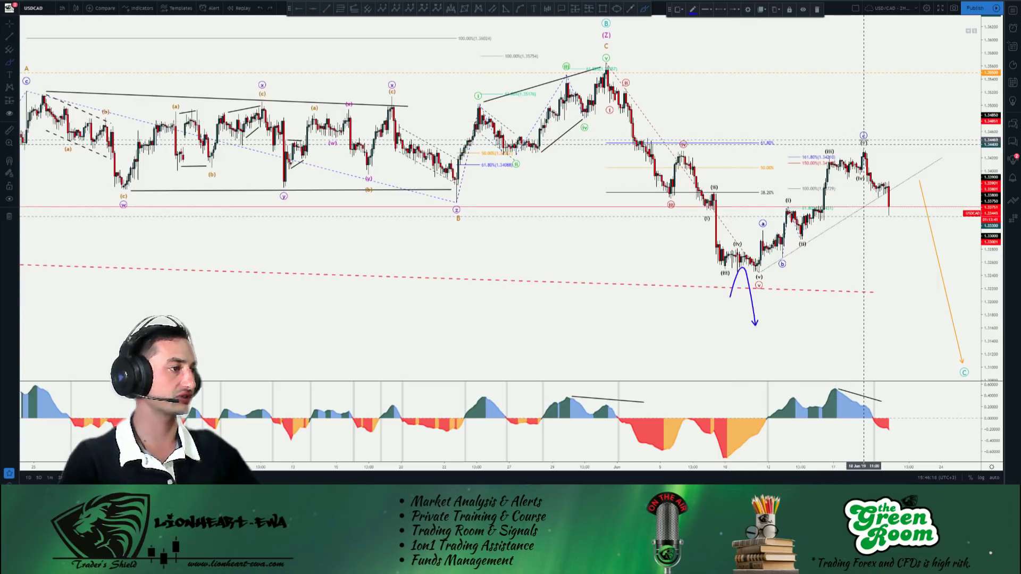
Brush an arrow along the projected USDCAD decline to wave C, and undo all strokes while keeping the orange projection arrow in place.
left_click_drag(897, 190, 952, 380)
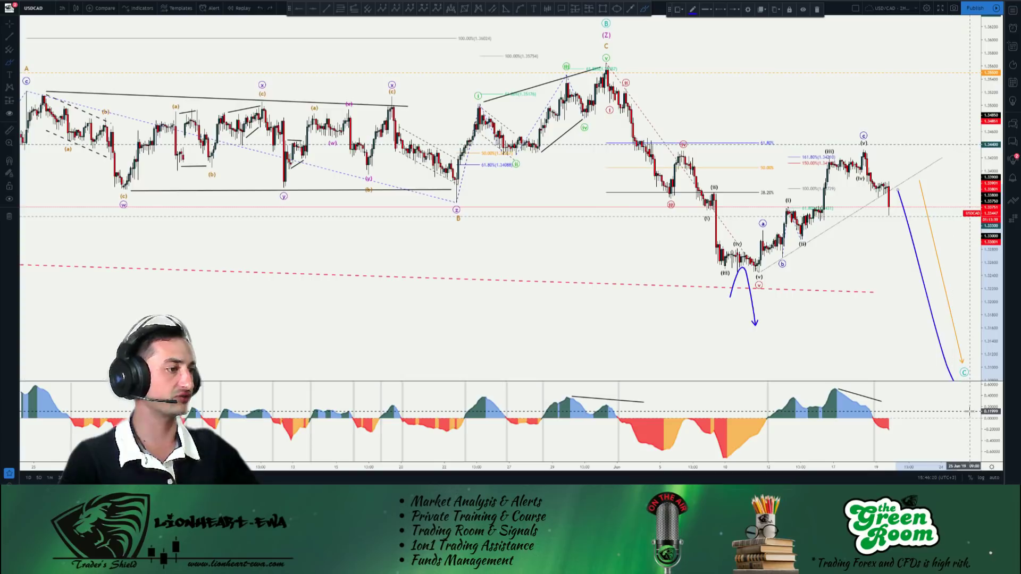
key("ctrl+z")
key("ctrl+z")
key("ctrl+z")
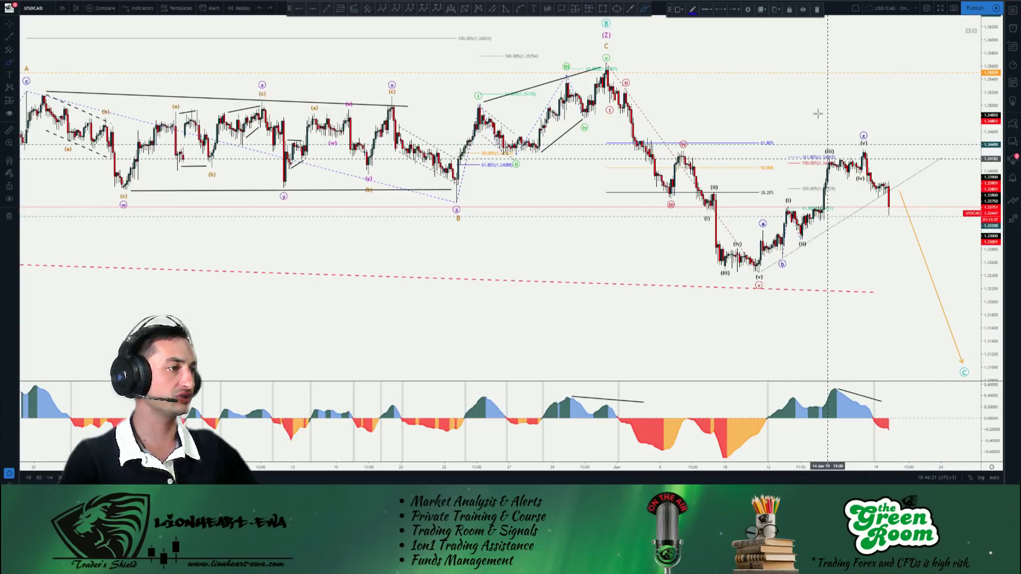
key("ctrl+z")
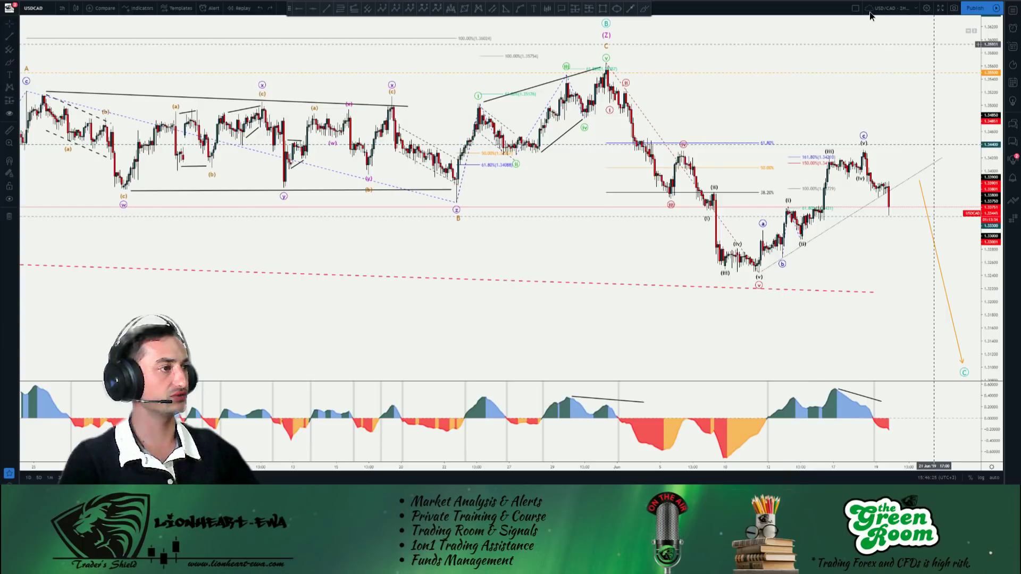
Brush a horizontal USDCAD arrow across the broken trendline area and a rising arrow from the current low up to it.
left_click(643, 9)
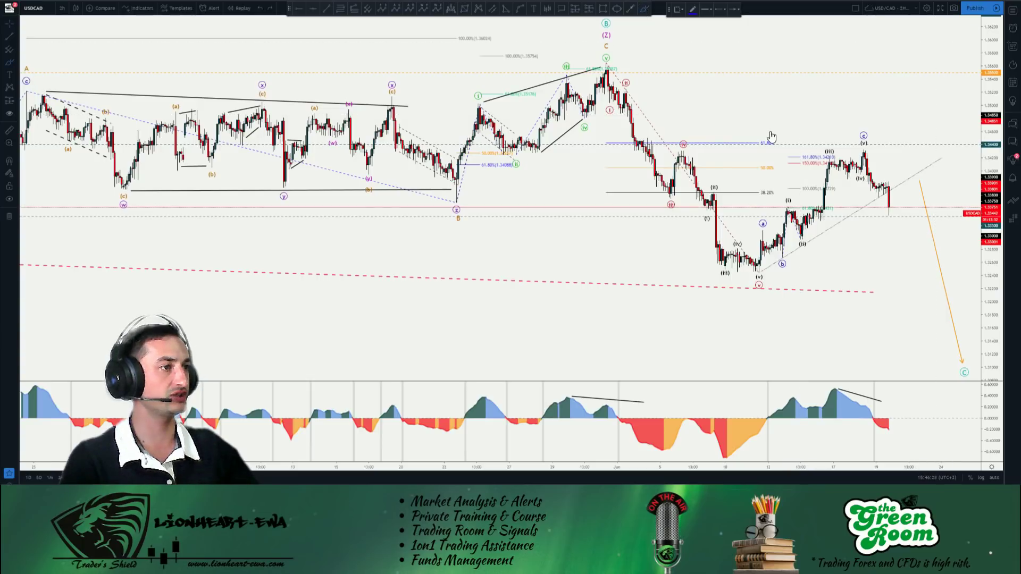
mouse_move(894, 215)
left_mouse_down()
mouse_move(916, 173)
mouse_move(901, 180)
mouse_move(953, 181)
left_mouse_up()
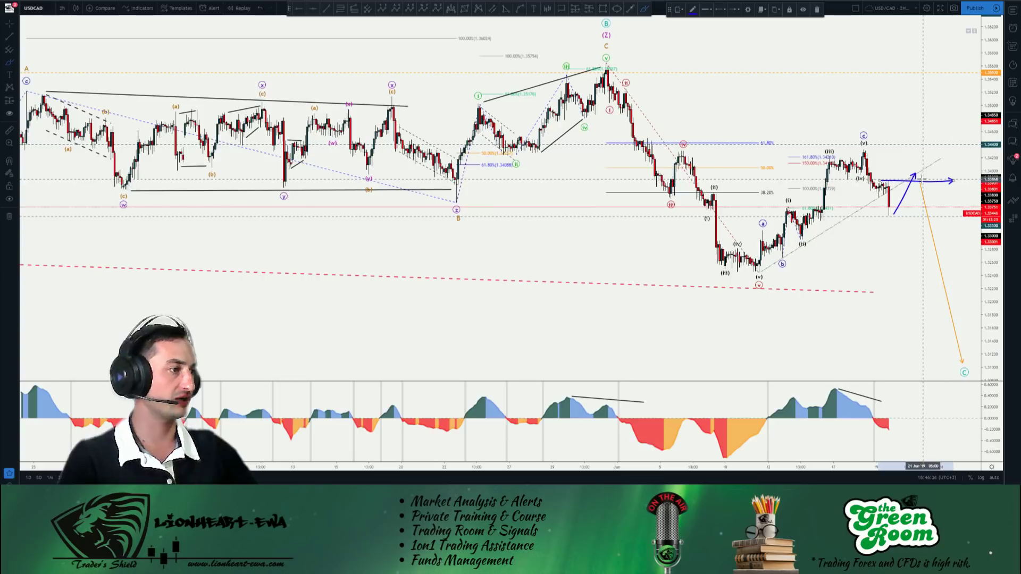
Undo the horizontal and rising USDCAD arrows and brush a small wavy rise from the current low toward the broken trendline.
key("ctrl+z")
key("ctrl+z")
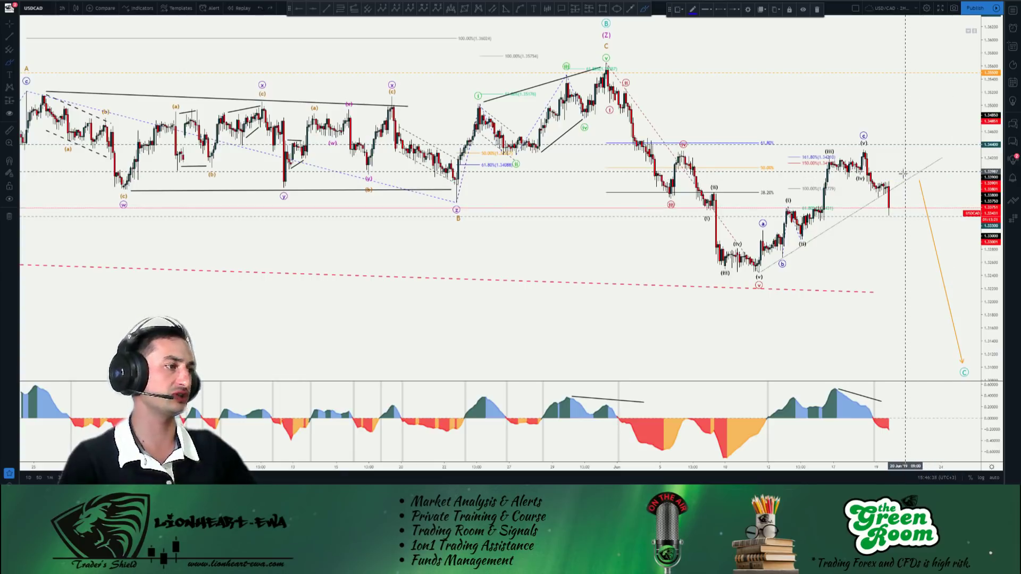
mouse_move(865, 152)
left_mouse_down()
mouse_move(904, 212)
mouse_move(928, 183)
left_mouse_up()
key("ctrl+z")
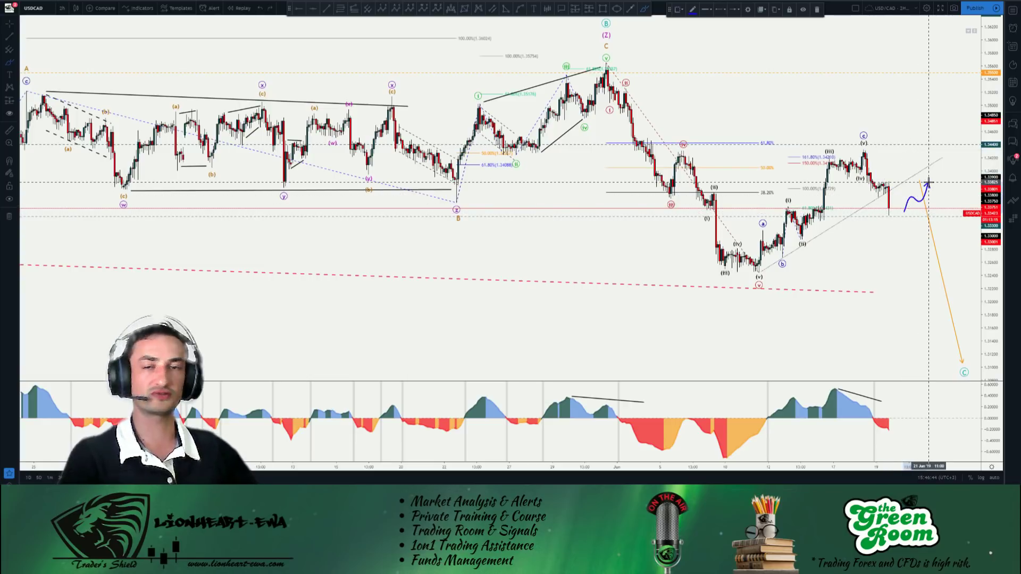
Brush a falling USDCAD arrow from the bounce's peak toward wave C, undo the path, and trace and undo the decline from the wave (Z) high.
left_click_drag(927, 183, 952, 287)
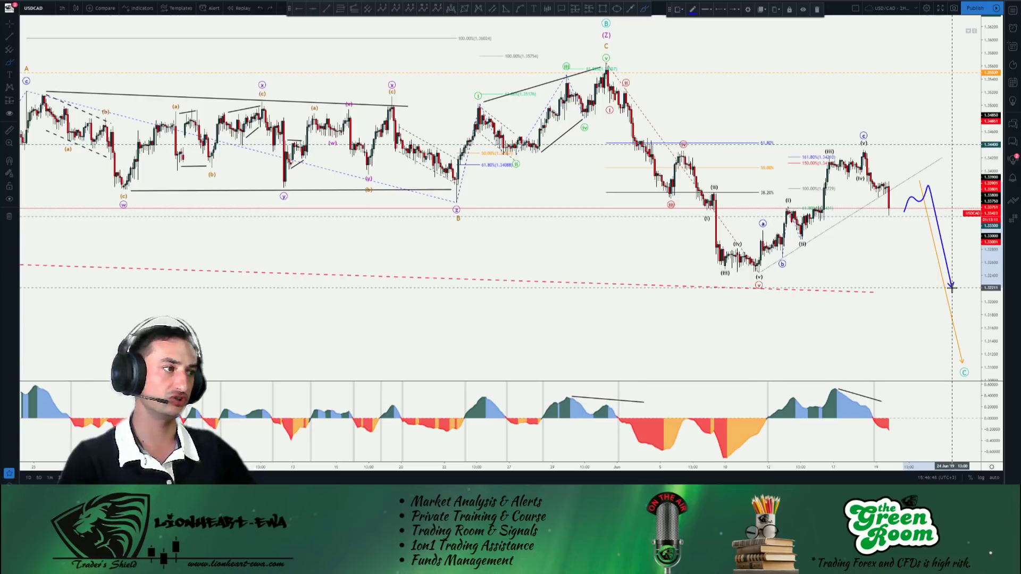
key("ctrl+z")
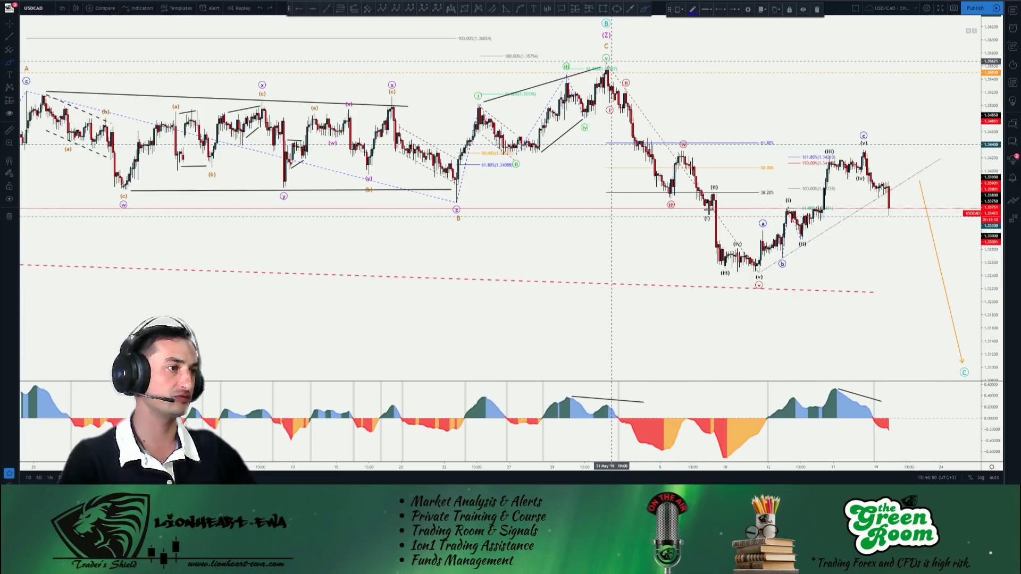
left_click_drag(611, 67, 742, 254)
key("ctrl+z")
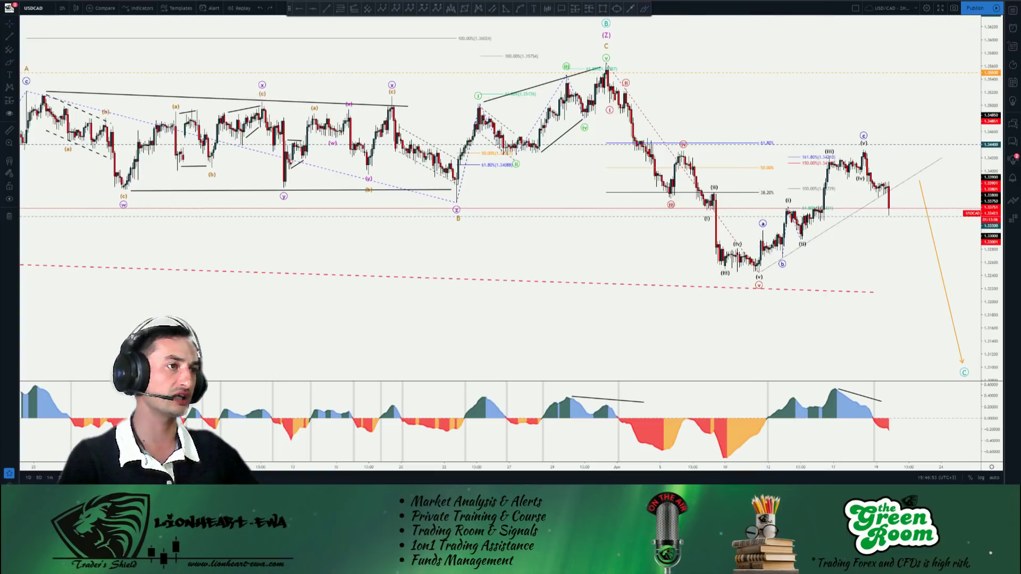
Switch to the AUDUSD chart, brush an arrow along the rise from the wave (X) low, and undo it.
key("ctrl+Tab")
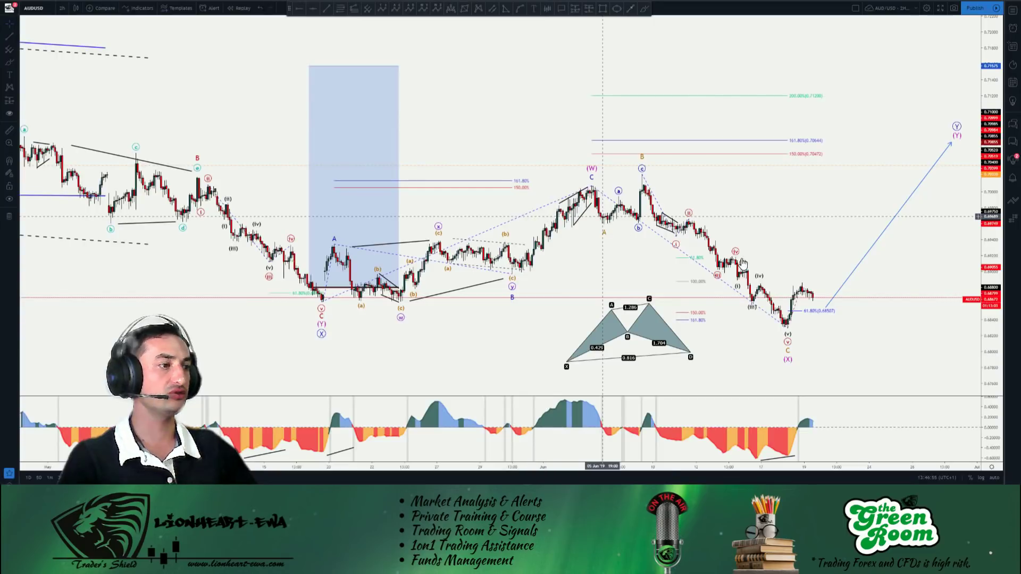
left_click(643, 10)
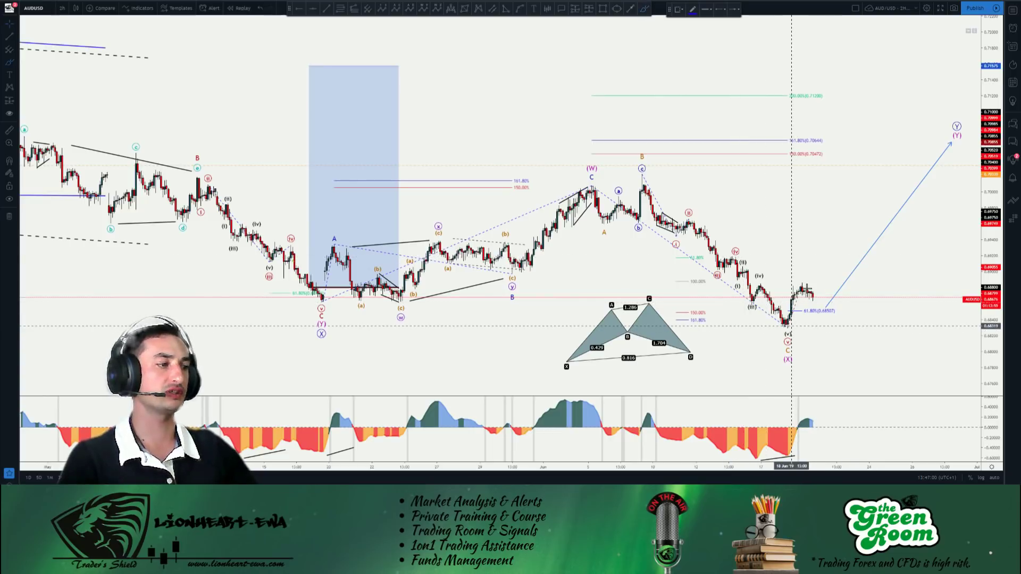
left_click_drag(791, 326, 807, 286)
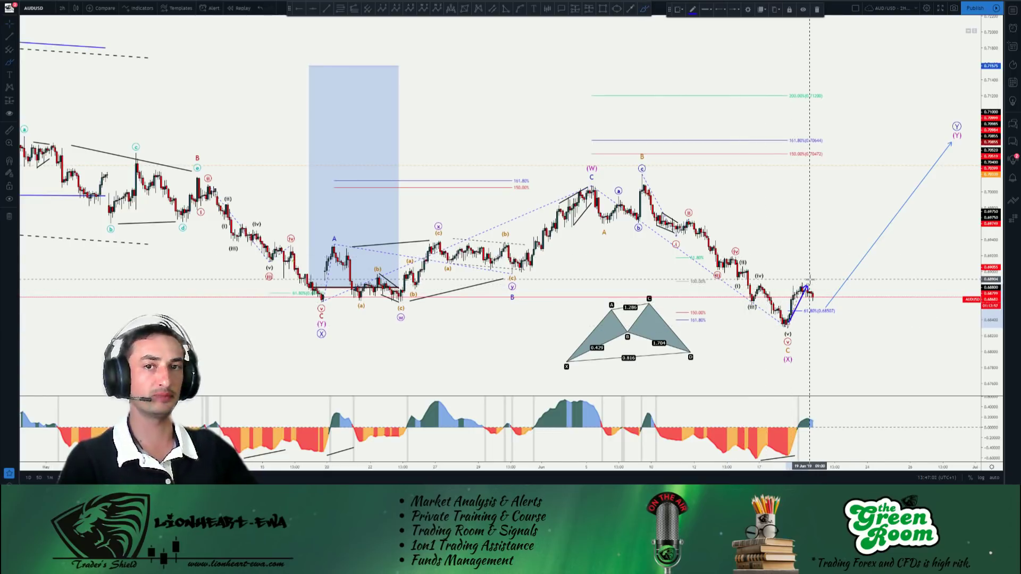
key("ctrl+z")
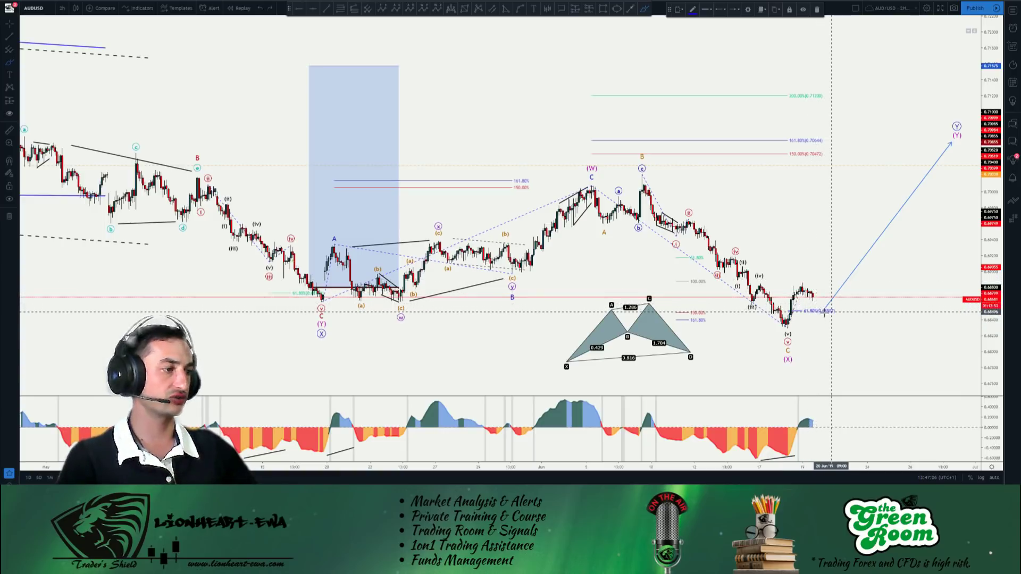
Brush two short parallel falling arrows at the current AUDUSD price and a steep rising arrow after them, and delete the strokes.
left_click(804, 285)
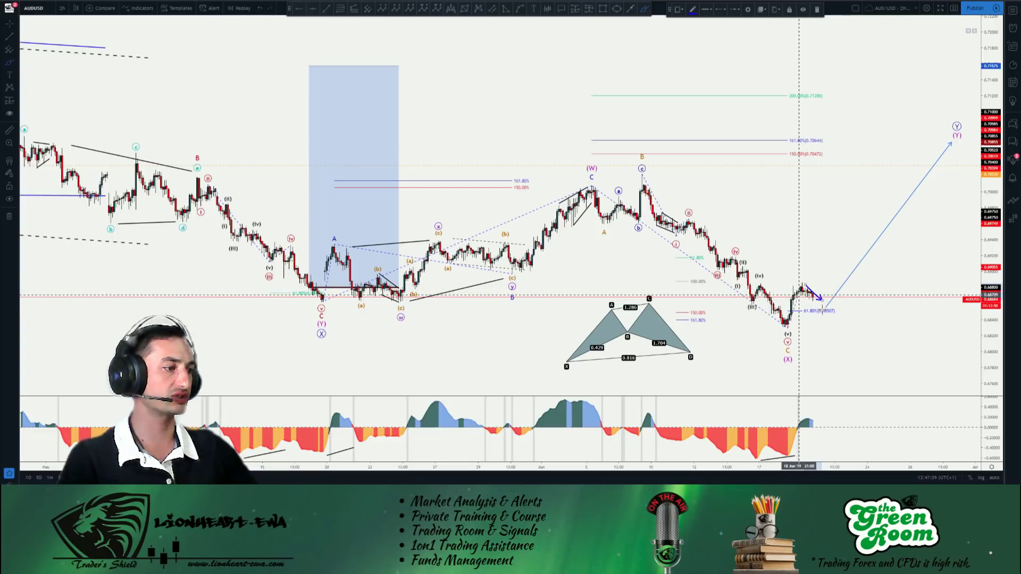
left_click_drag(802, 297, 821, 309)
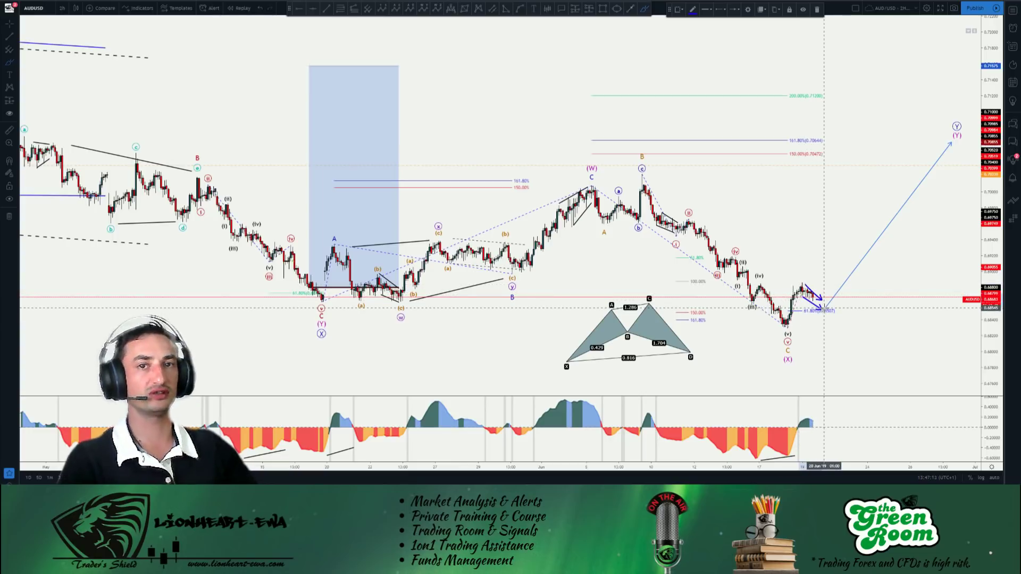
left_click_drag(829, 291, 867, 170)
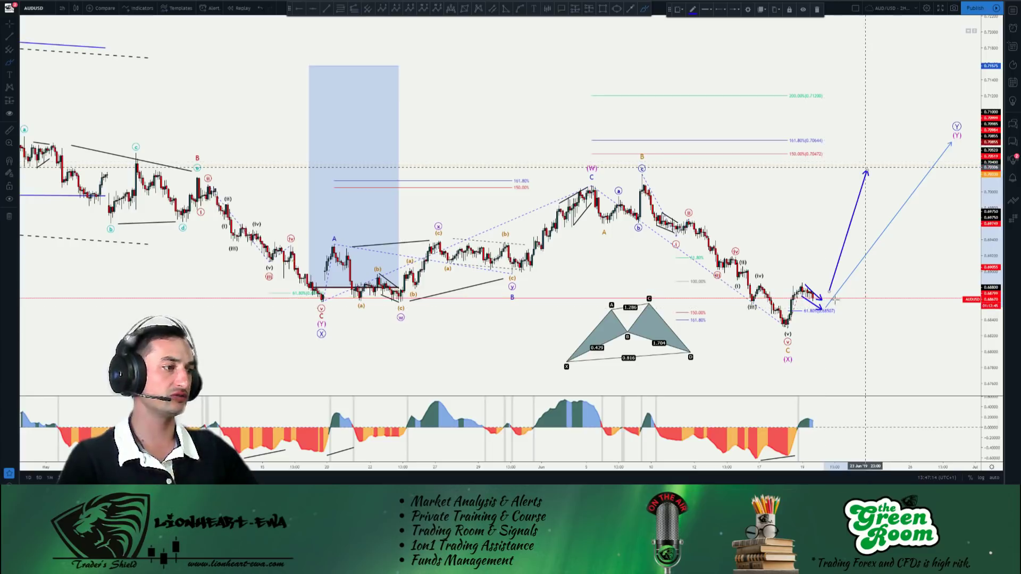
key("Delete")
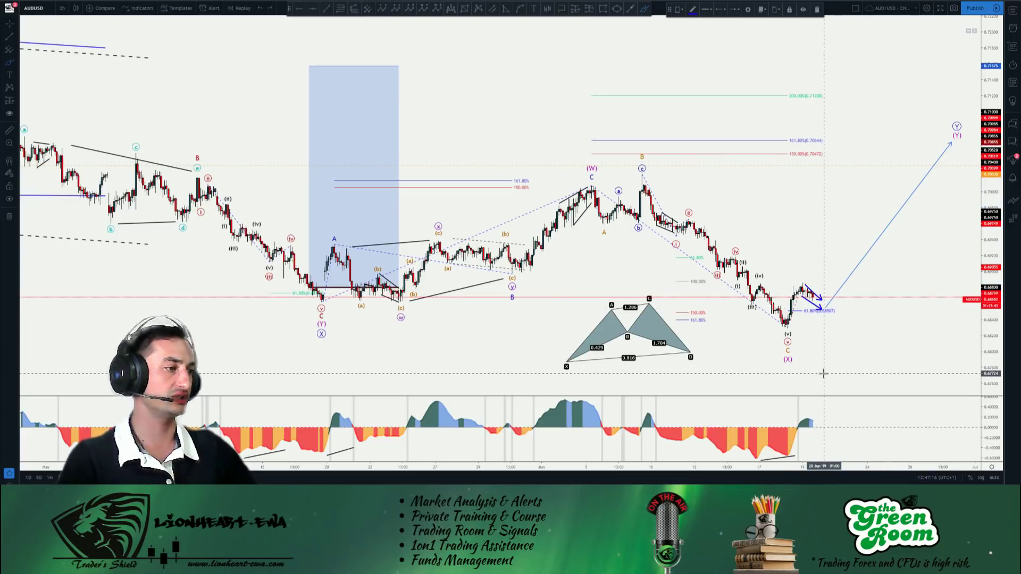
key("Delete")
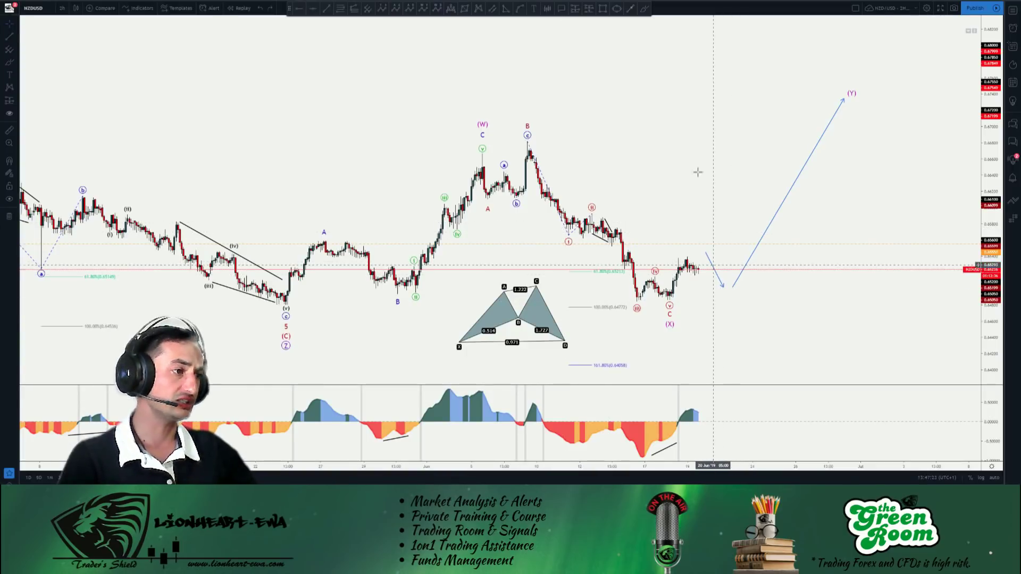
Brush a short arrow on NZDUSD from the wave v low back to the wave iii low, and delete it.
left_click(645, 10)
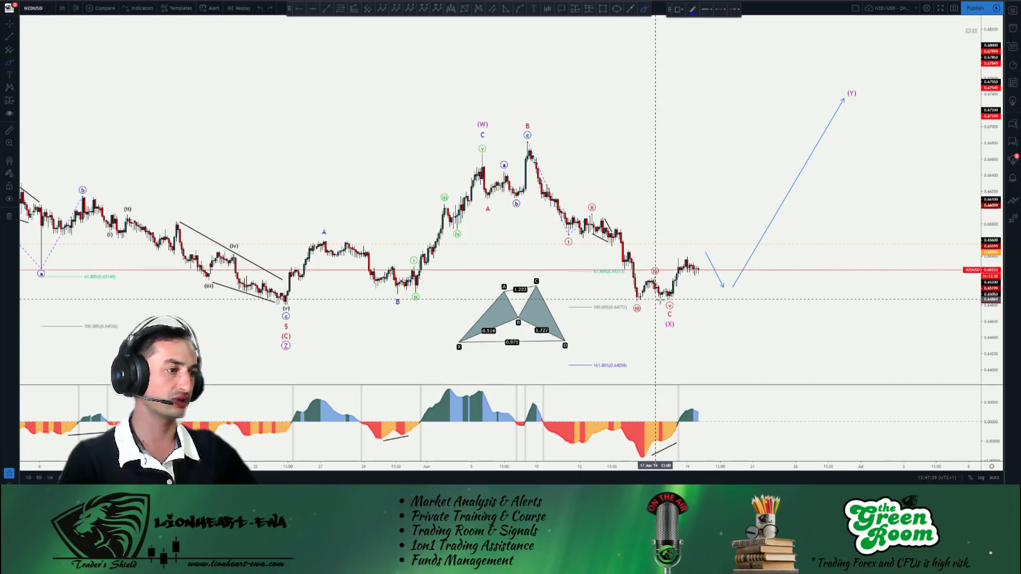
left_click_drag(666, 298, 639, 301)
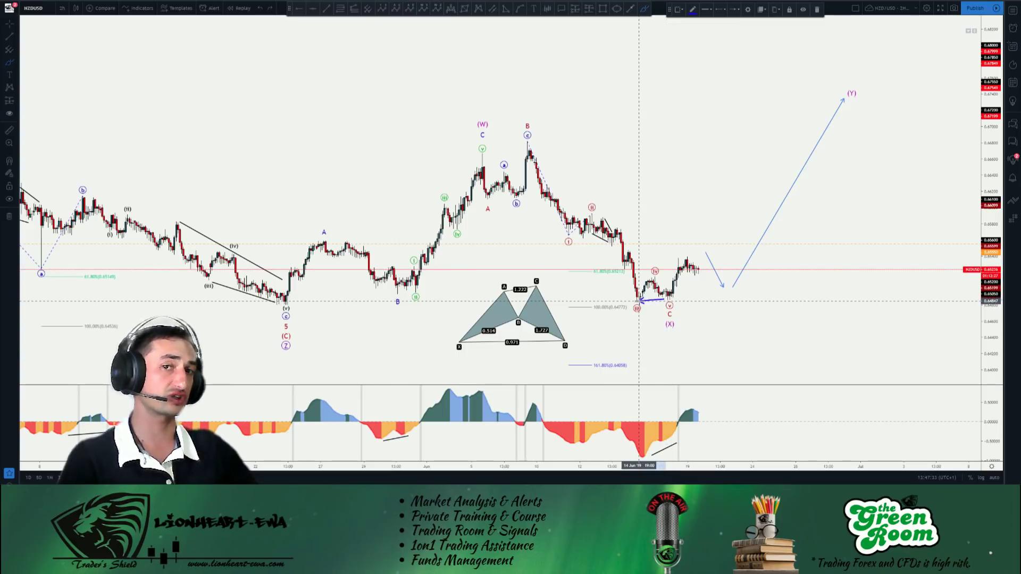
key("Delete")
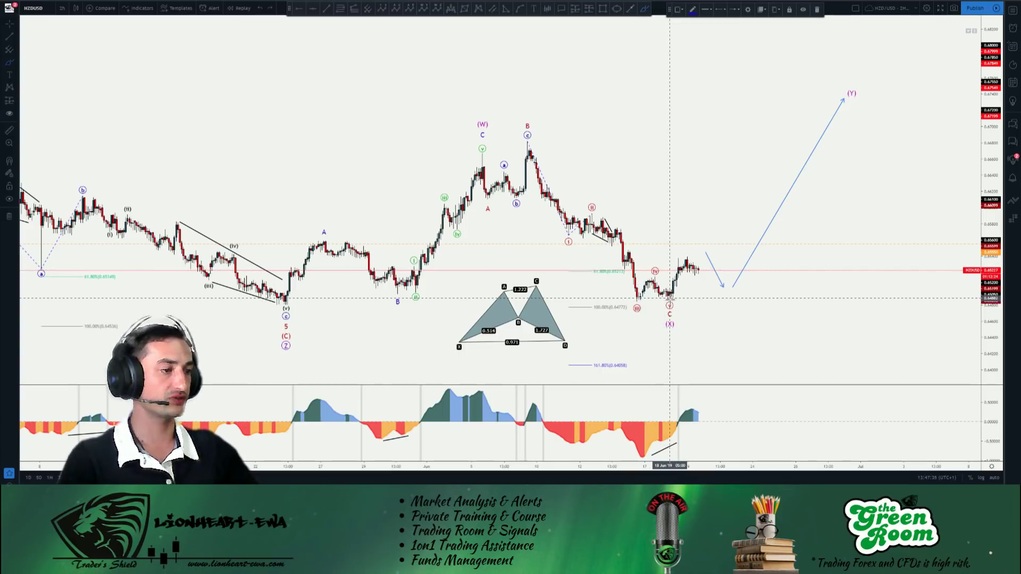
Brush two short falling NZDUSD arrows at the current price and a long curved rise beside the wave (Y) projection, and undo them.
mouse_move(691, 259)
left_mouse_down()
mouse_move(709, 287)
mouse_move(774, 160)
mouse_move(795, 77)
left_mouse_up()
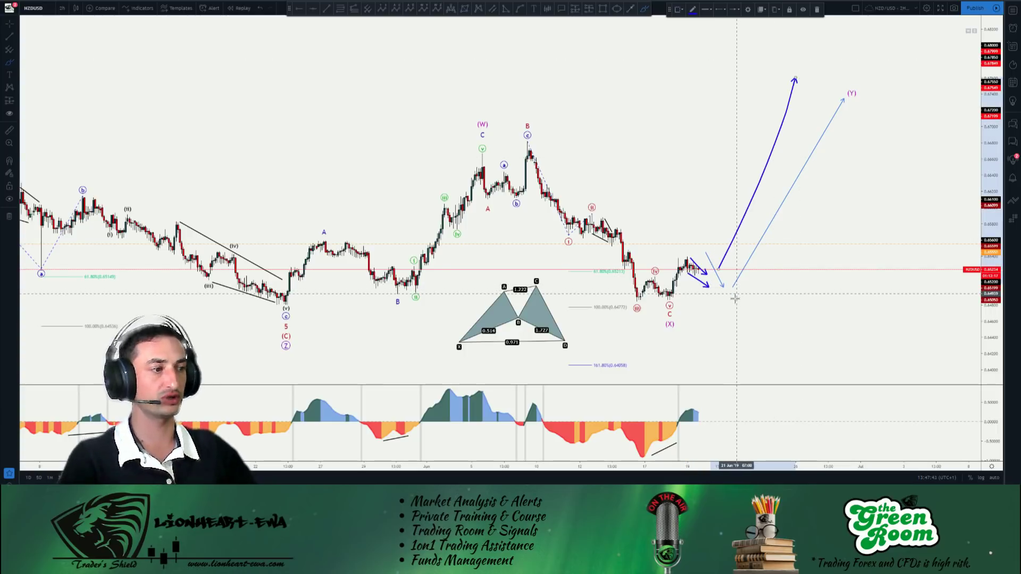
key("ctrl+z")
key("ctrl+z")
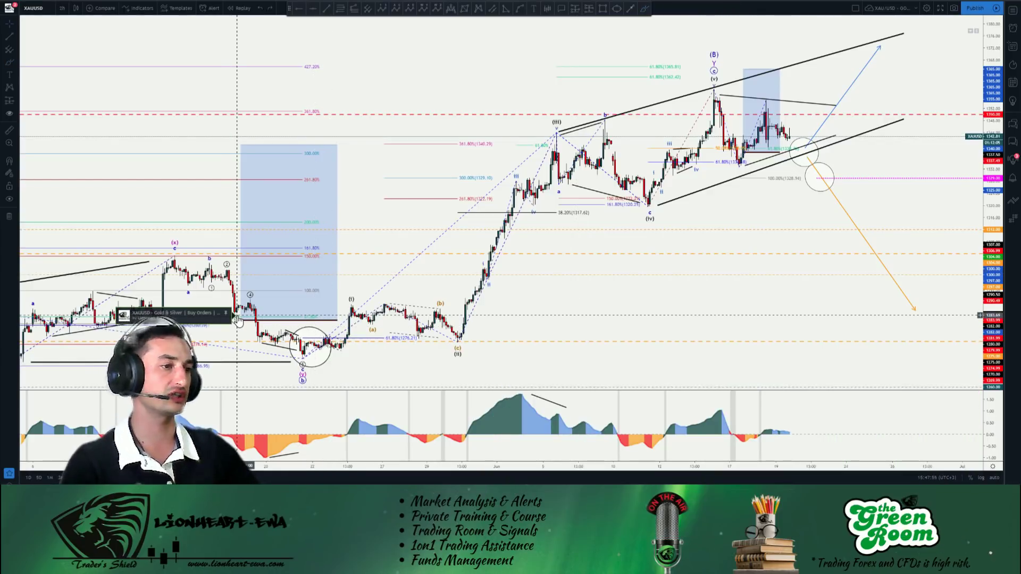
Brush a long falling XAUUSD arrow starting just beyond the tip of the rising projection above the channel, and undo it.
left_click(645, 10)
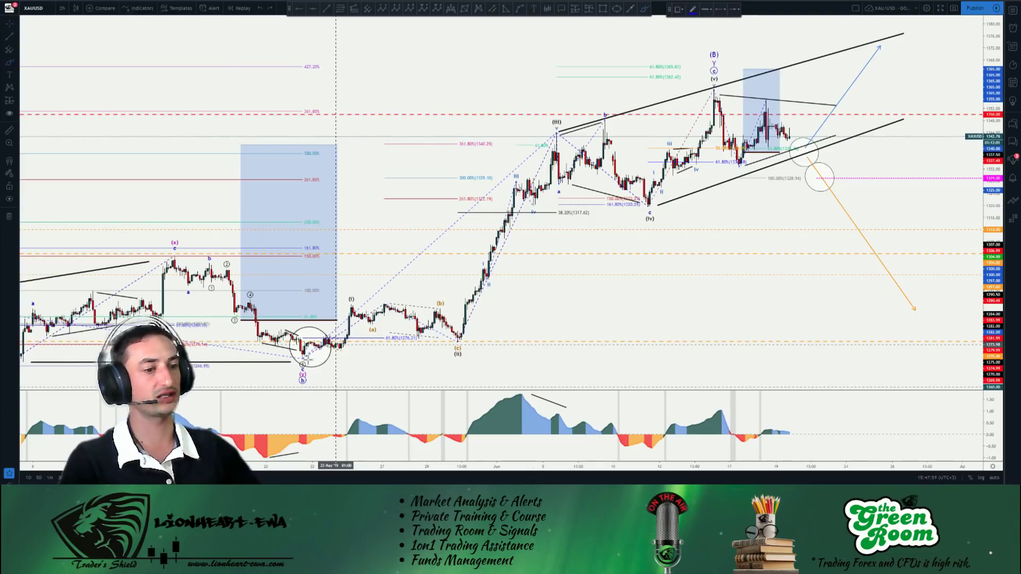
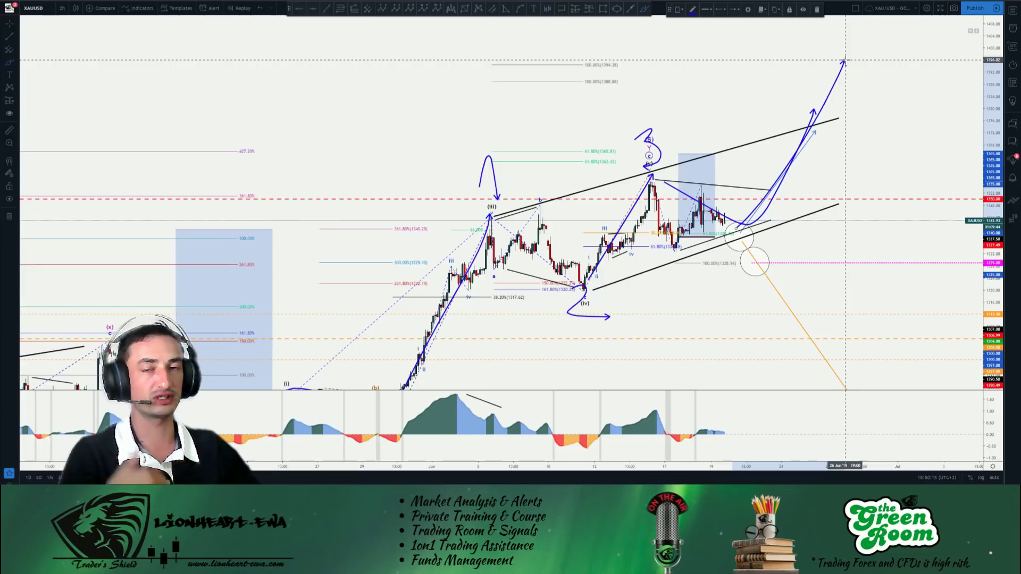
left_click(829, 154)
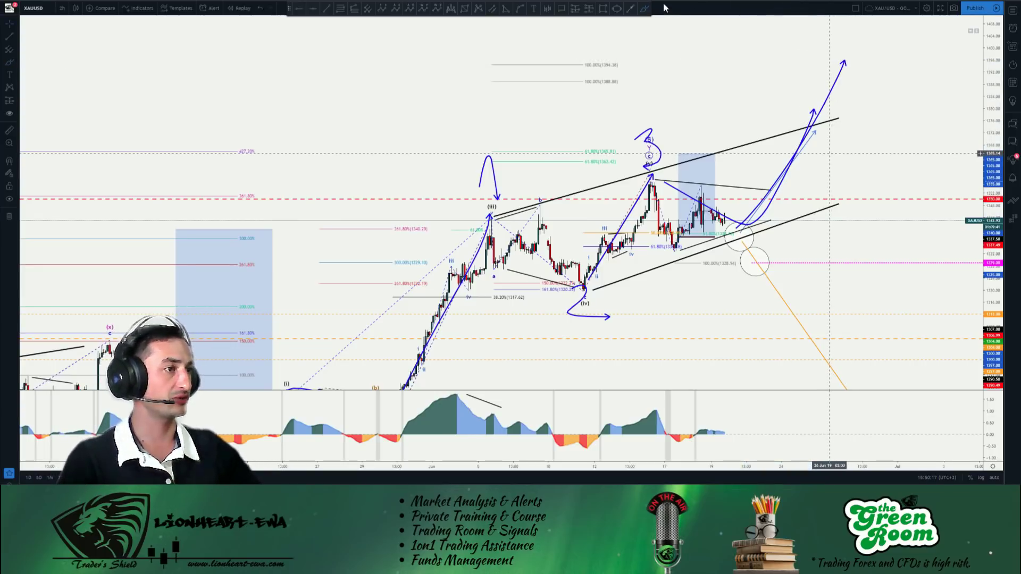
left_click(645, 8)
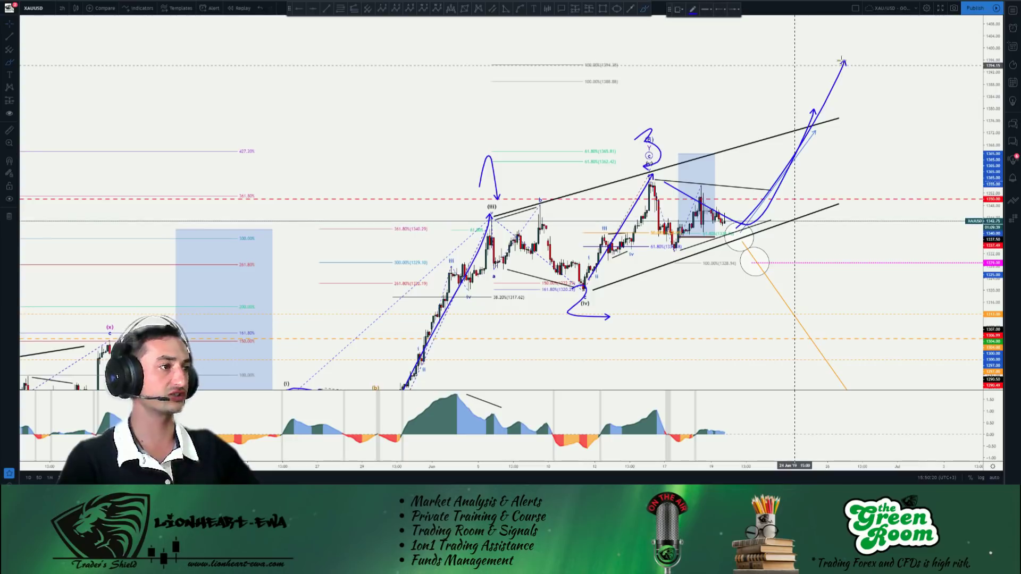
left_click_drag(845, 63, 845, 62)
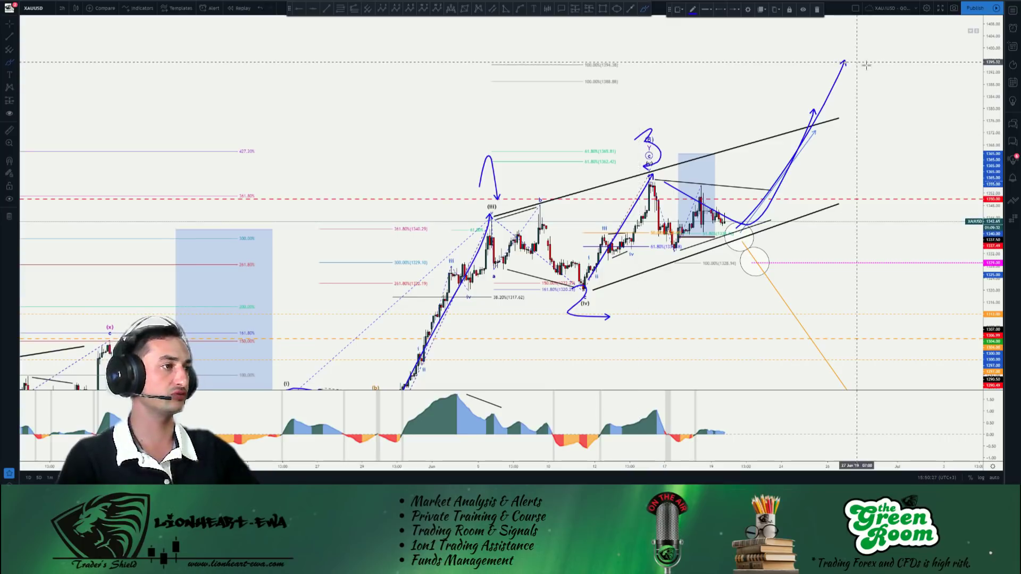
left_click_drag(863, 100, 949, 373)
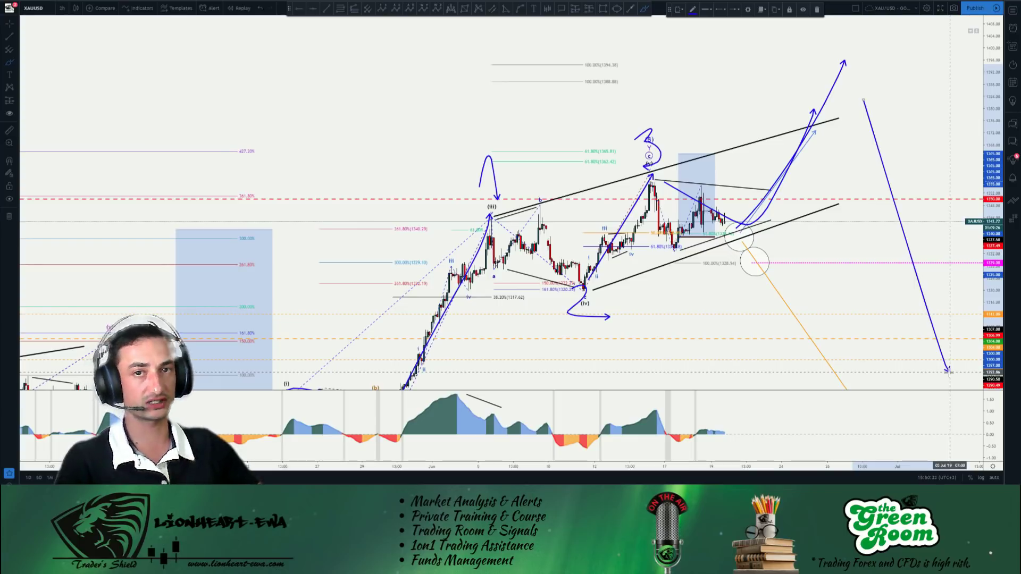
key("ctrl+z")
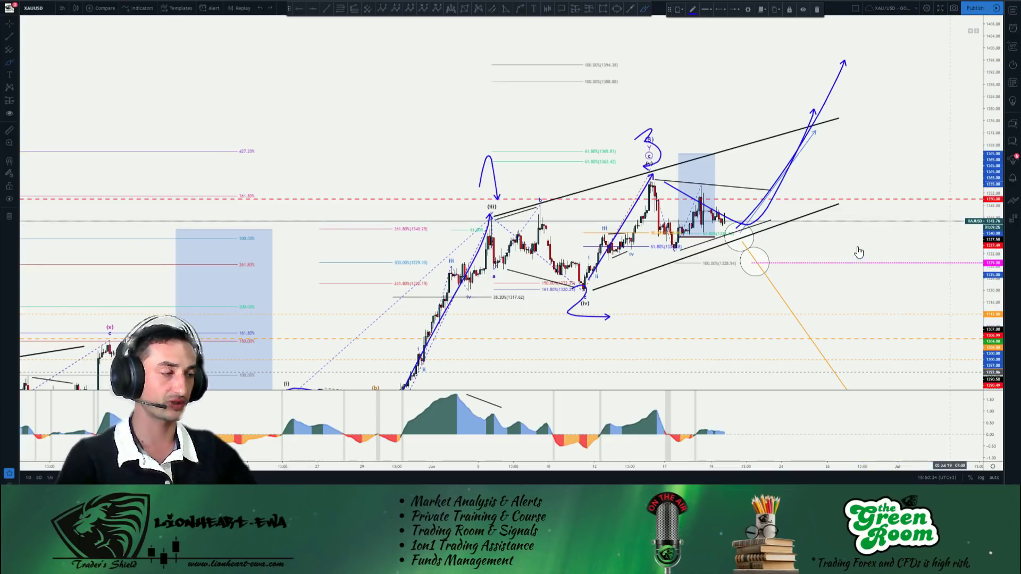
Undo all remaining brush strokes on the XAUUSD chart, keeping the original wave labels, channel and projection arrows.
key("ctrl+z")
key("ctrl+z")
key("ctrl+z")
key("ctrl+z")
key("ctrl+z")
key("ctrl+z")
key("ctrl+z")
key("ctrl+z")
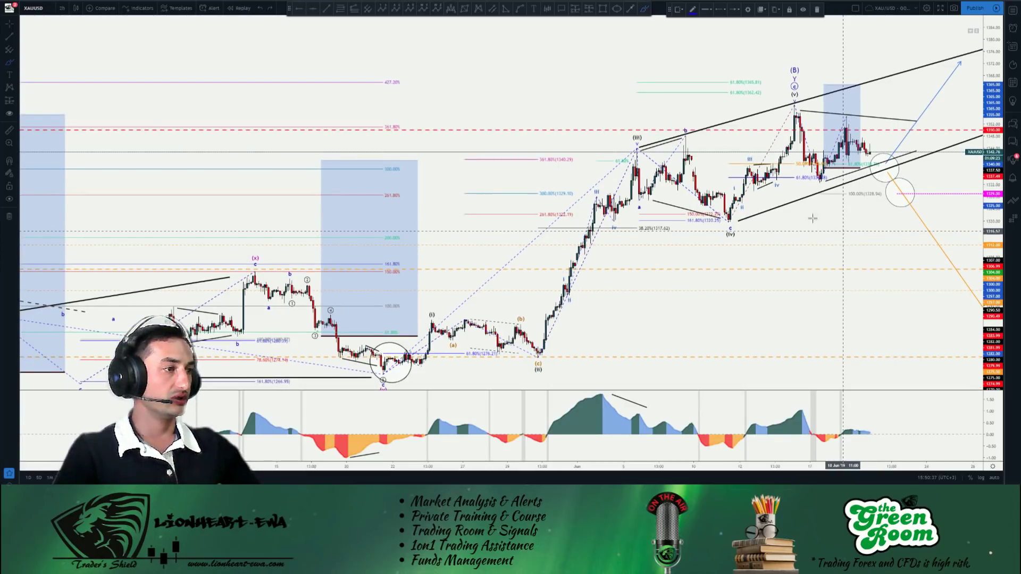
Brush a XAUUSD path bouncing to the upper triangle line and falling below the channel, undo it, and leave the Brush tool.
left_click(646, 10)
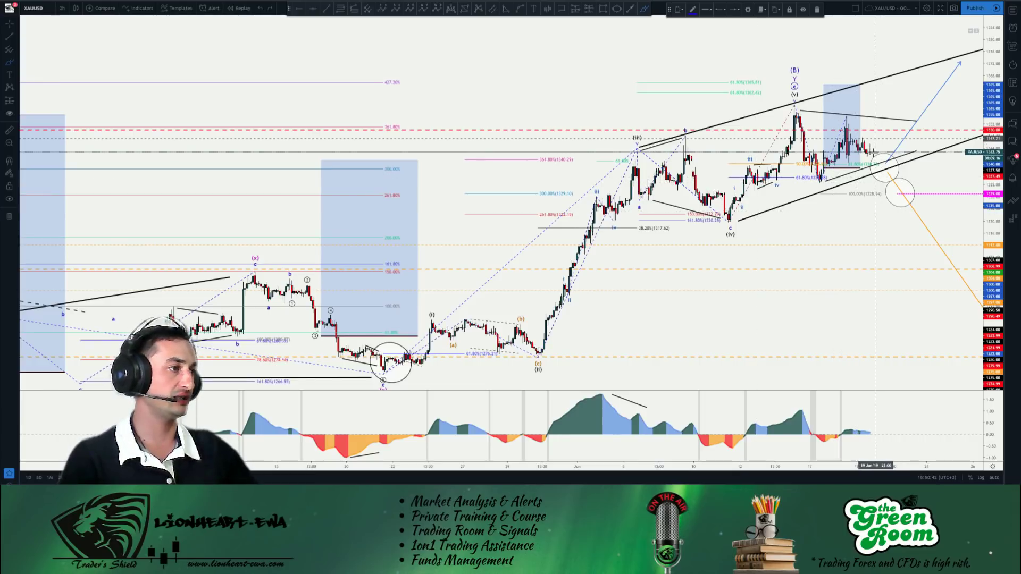
mouse_move(876, 149)
left_mouse_down()
mouse_move(894, 117)
mouse_move(922, 235)
left_mouse_up()
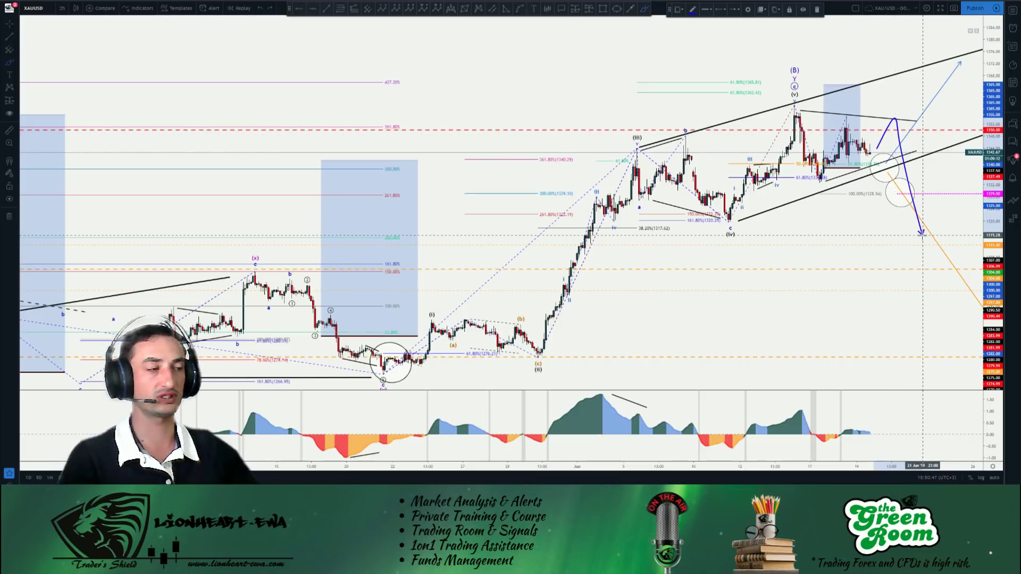
left_click_drag(806, 196, 948, 147)
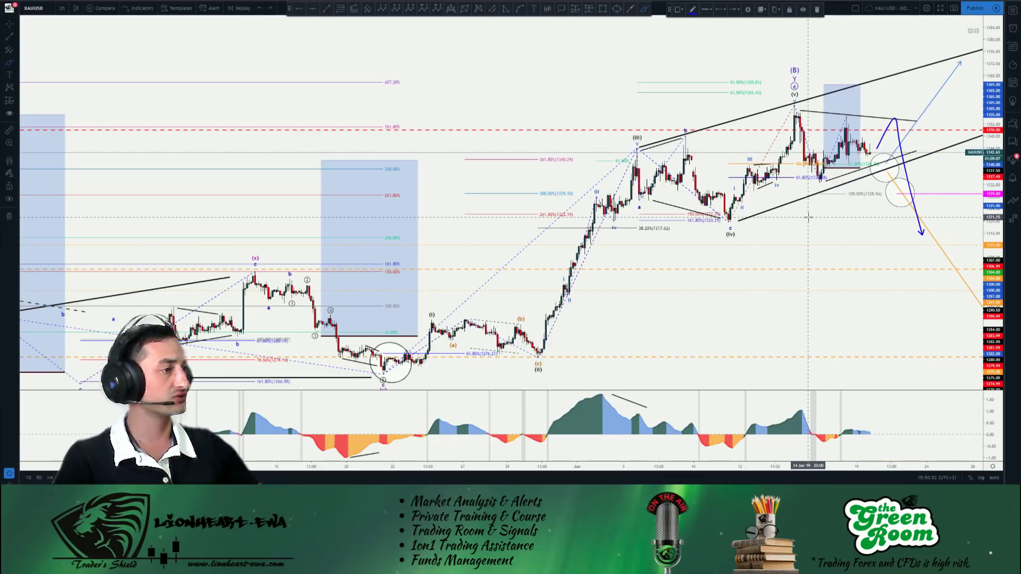
key("ctrl+z")
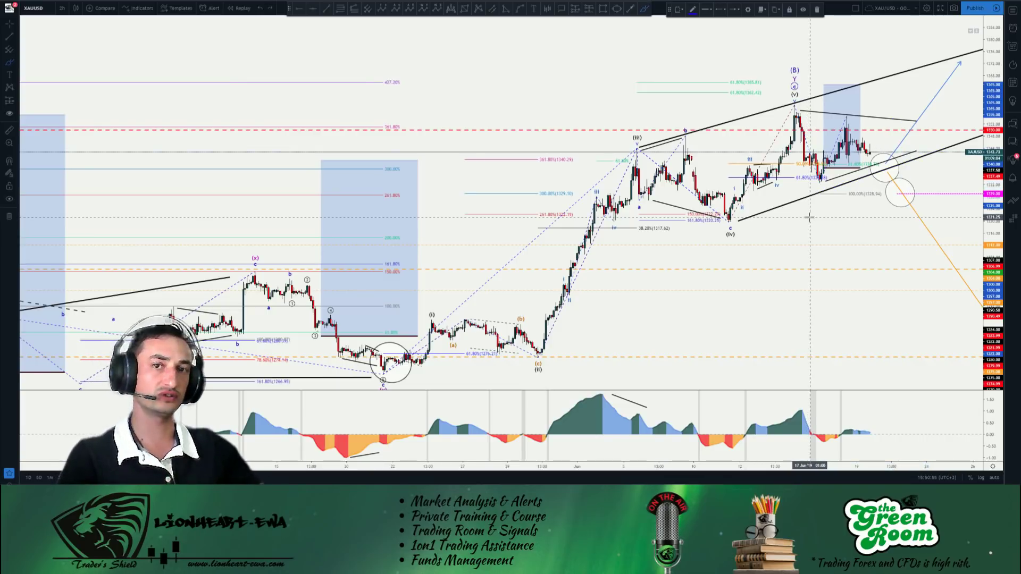
key("Escape")
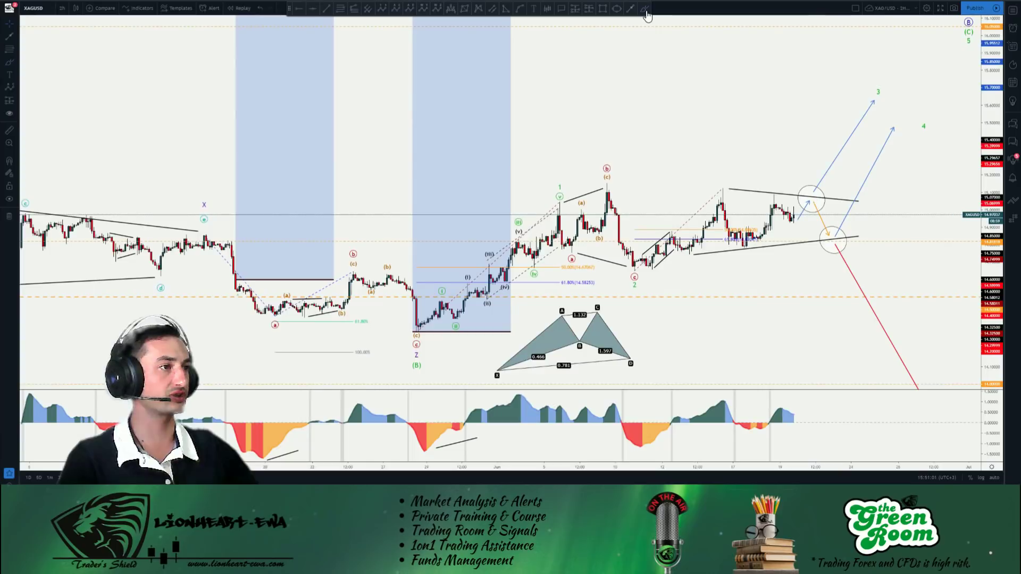
Brush a wide loop around the XAGUSD sideways range from the wave b high to the two circled target zones, and undo it.
left_click(645, 10)
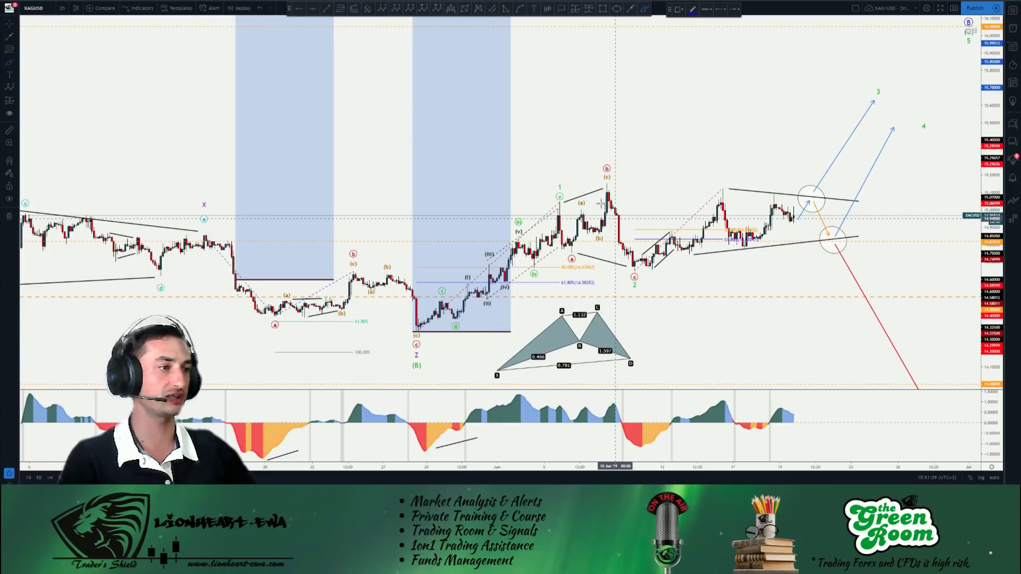
mouse_move(602, 197)
left_mouse_down()
mouse_move(755, 180)
mouse_move(879, 223)
mouse_move(711, 280)
mouse_move(596, 265)
left_mouse_up()
left_click_drag(695, 280, 609, 268)
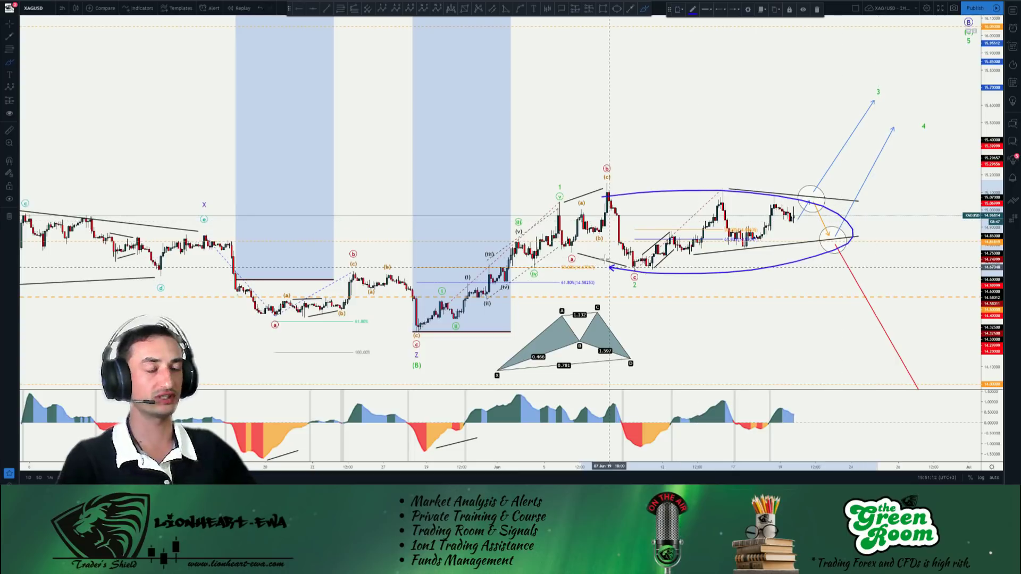
key("ctrl+z")
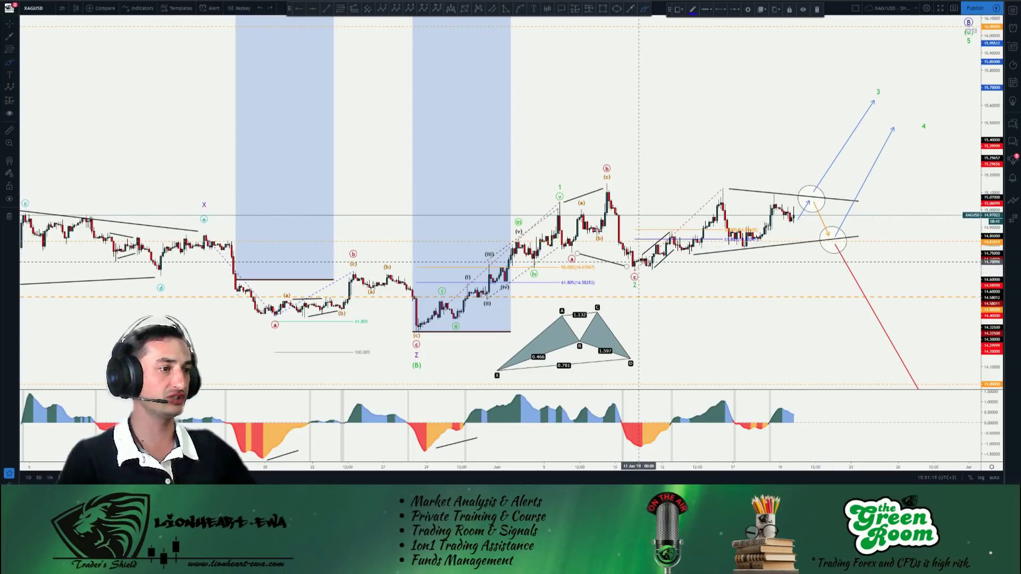
Brush a XAGUSD path up to wave 1, down to wave 2, through the sideways swings and below the lower trendline, and undo it.
left_click_drag(448, 308, 561, 187)
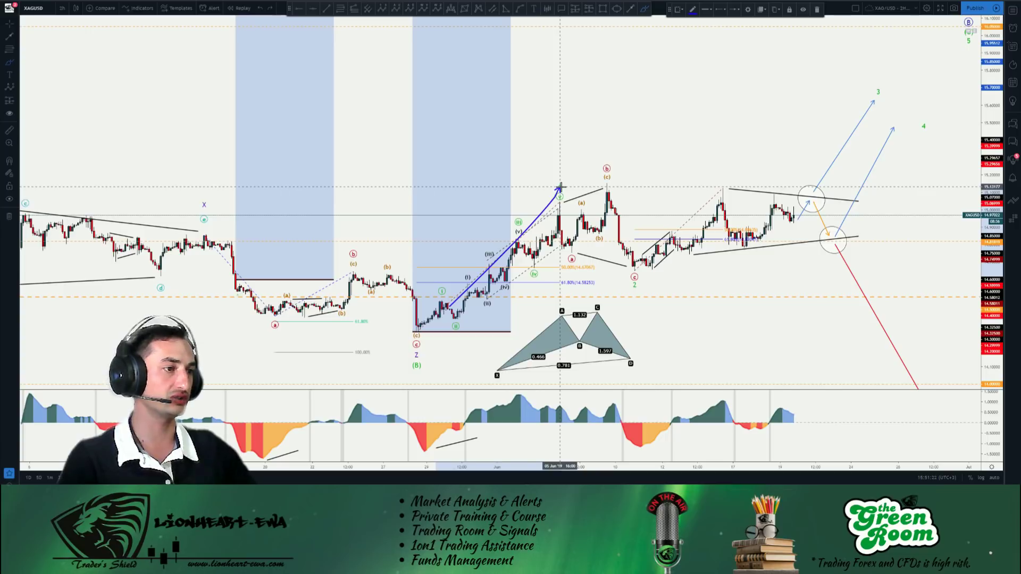
left_click(559, 196)
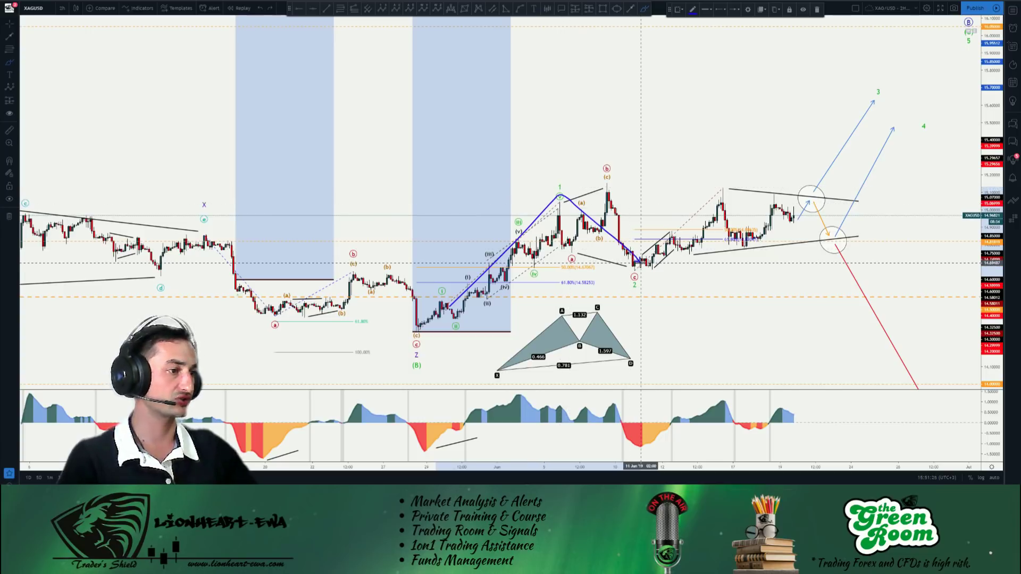
mouse_move(641, 263)
left_mouse_down()
mouse_move(669, 228)
mouse_move(693, 245)
mouse_move(715, 216)
mouse_move(727, 216)
mouse_move(740, 242)
mouse_move(781, 207)
mouse_move(802, 226)
left_mouse_up()
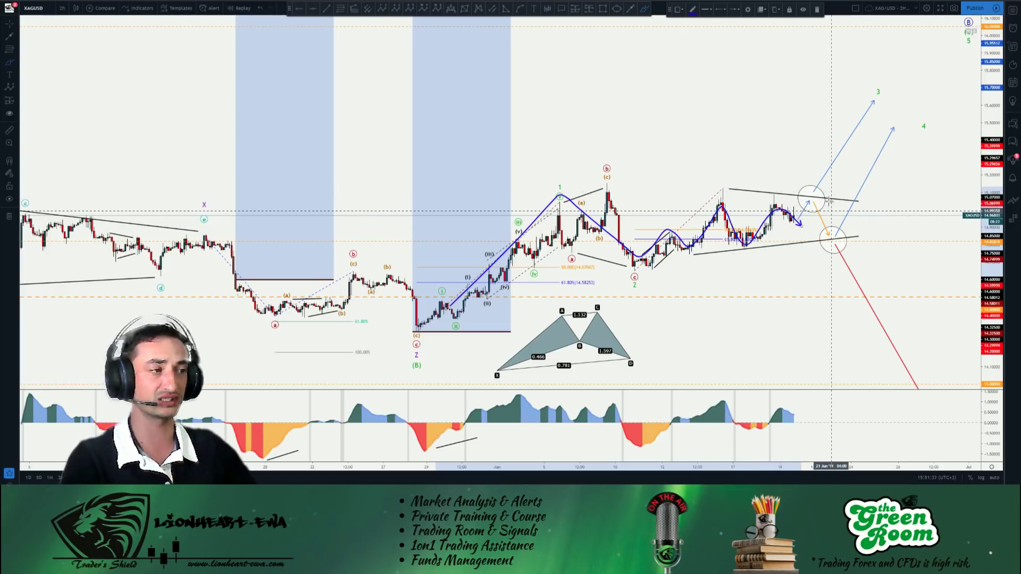
left_click_drag(831, 246, 940, 373)
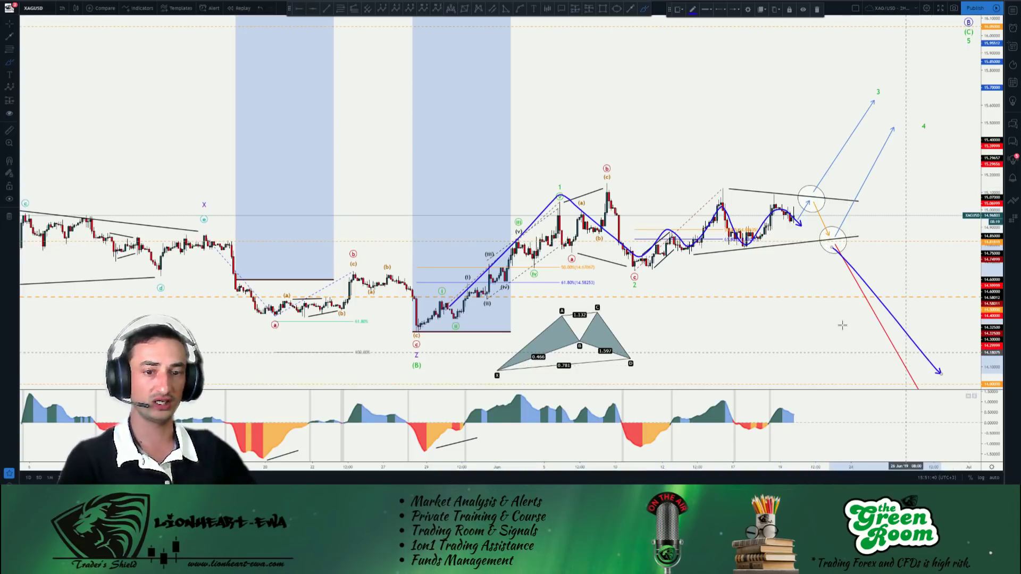
key("ctrl+z")
key("ctrl+z")
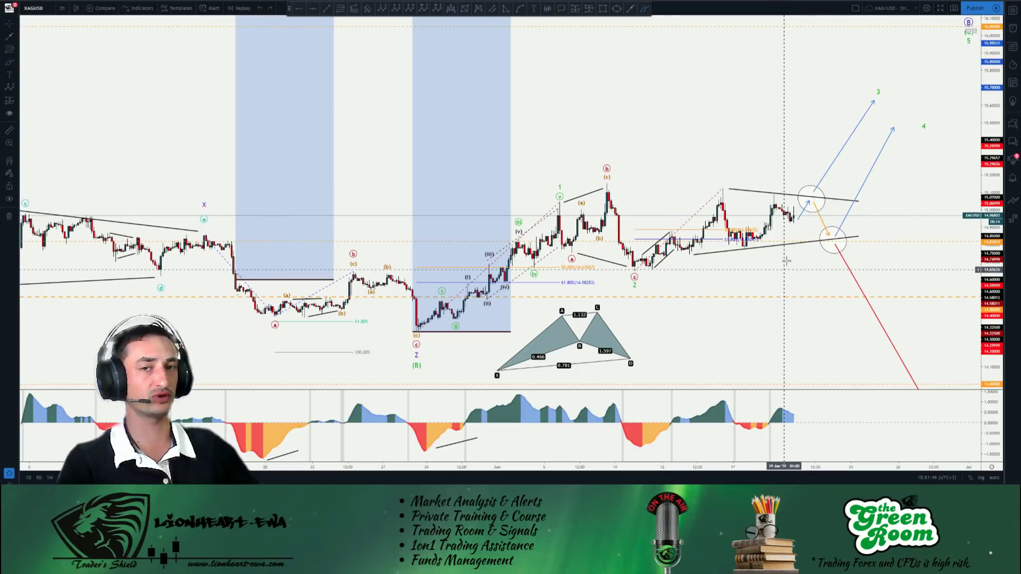
Leave the Brush tool on the XAGUSD chart, switch to the WTICOUSD chart and activate the Brush tool there.
left_click(645, 11)
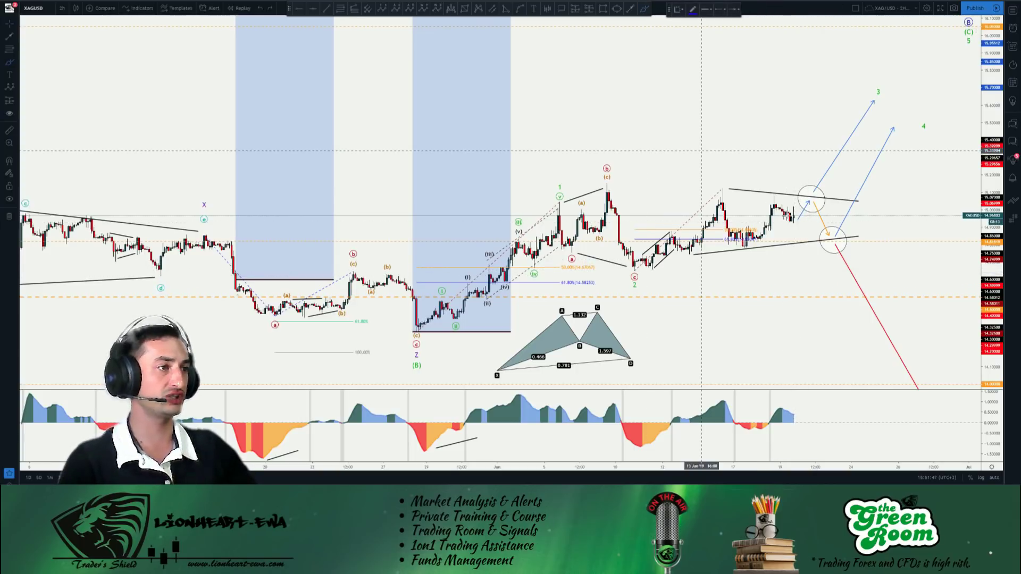
key("Escape")
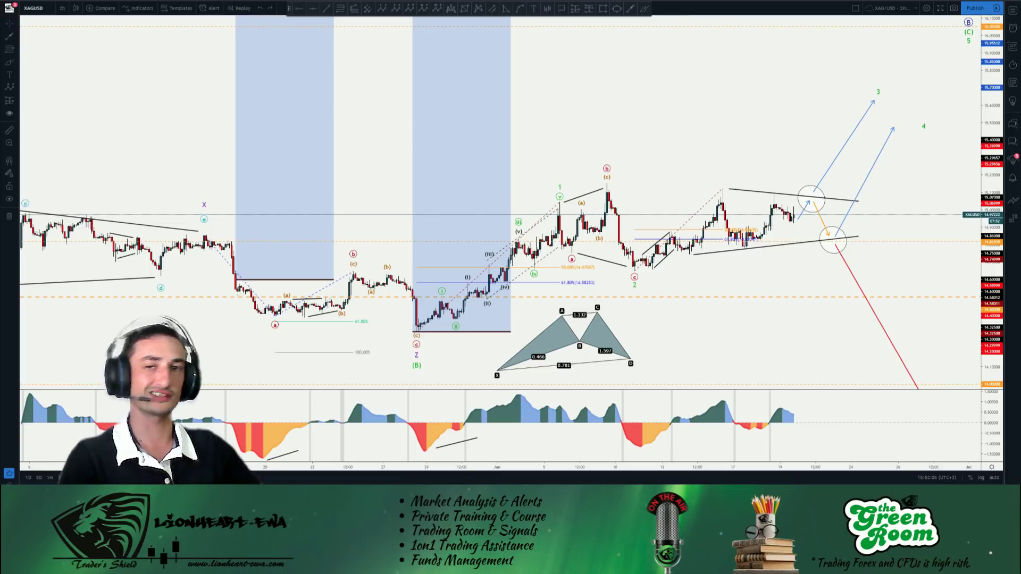
key("ctrl+Tab")
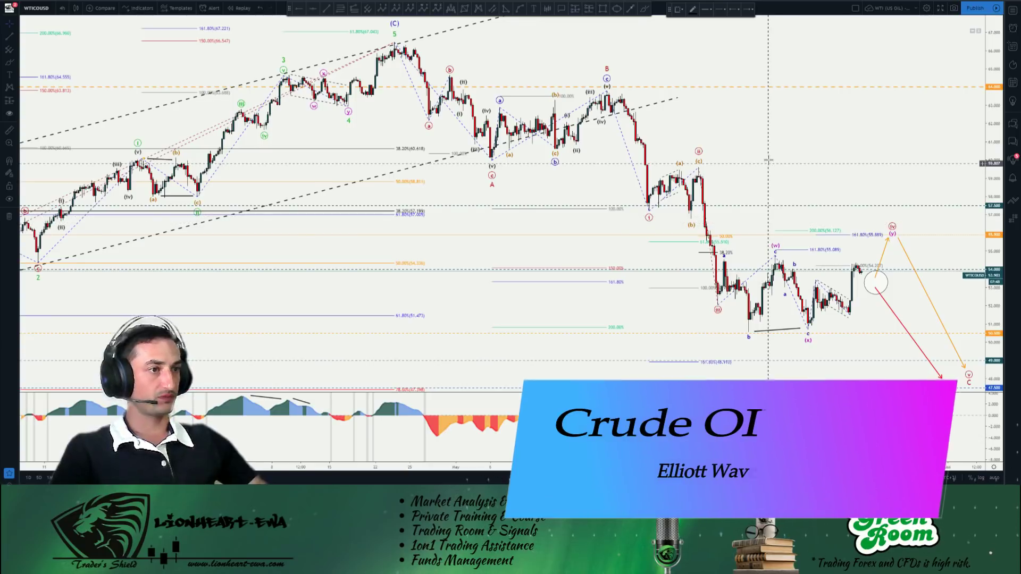
left_click(642, 9)
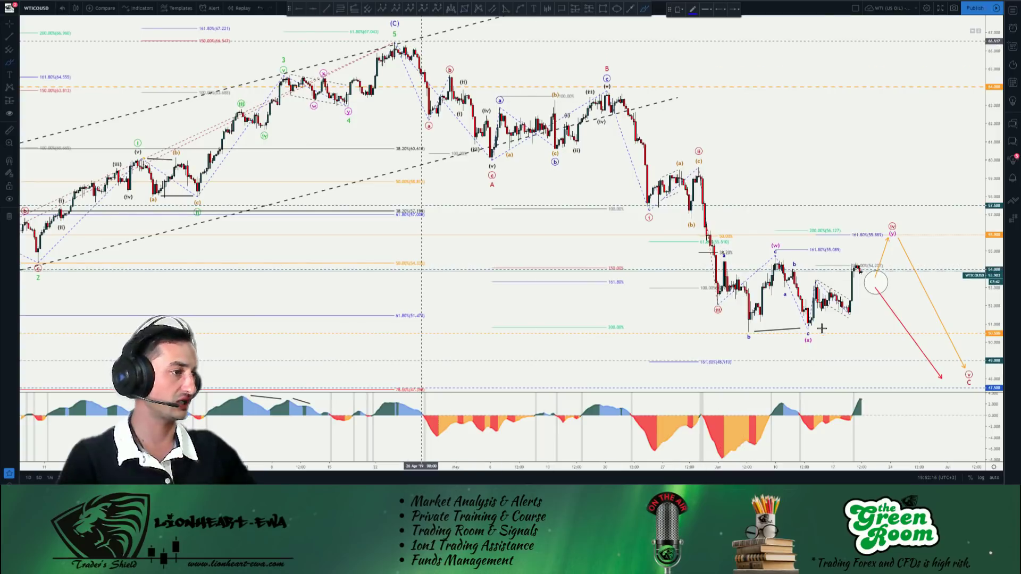
Brush a falling WTICOUSD arrow from the wave (C) high and an arc over the whole rise and decline, and remove both strokes.
left_click_drag(420, 53, 826, 336)
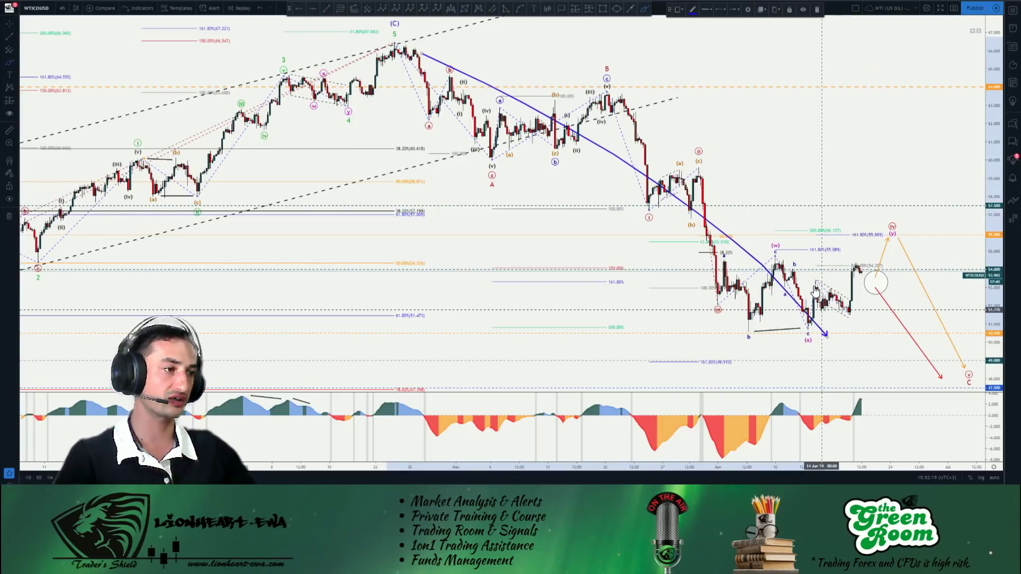
key("Delete")
mouse_move(129, 242)
left_mouse_down()
mouse_move(298, 141)
mouse_move(397, 41)
mouse_move(771, 330)
left_mouse_up()
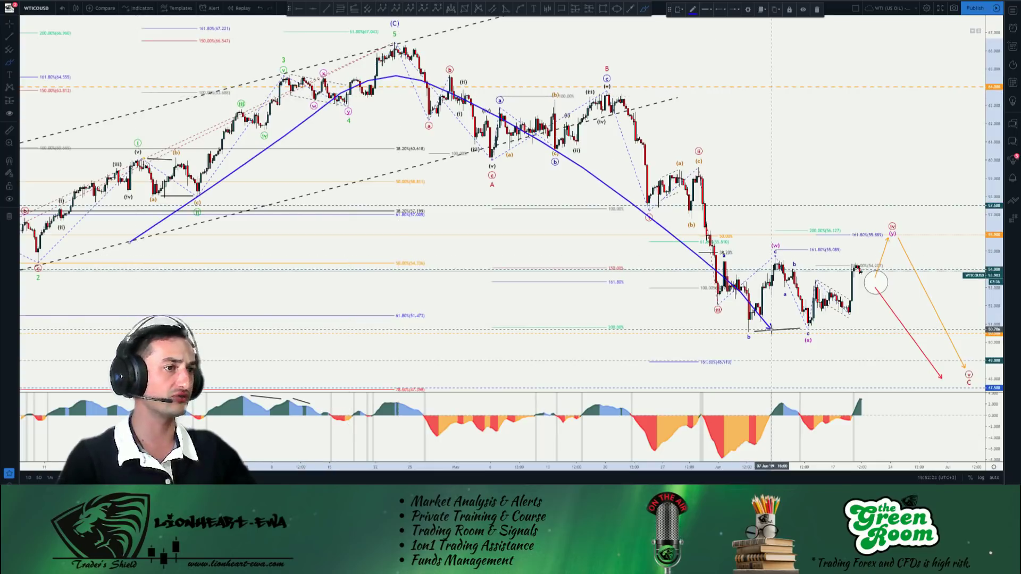
key("Escape")
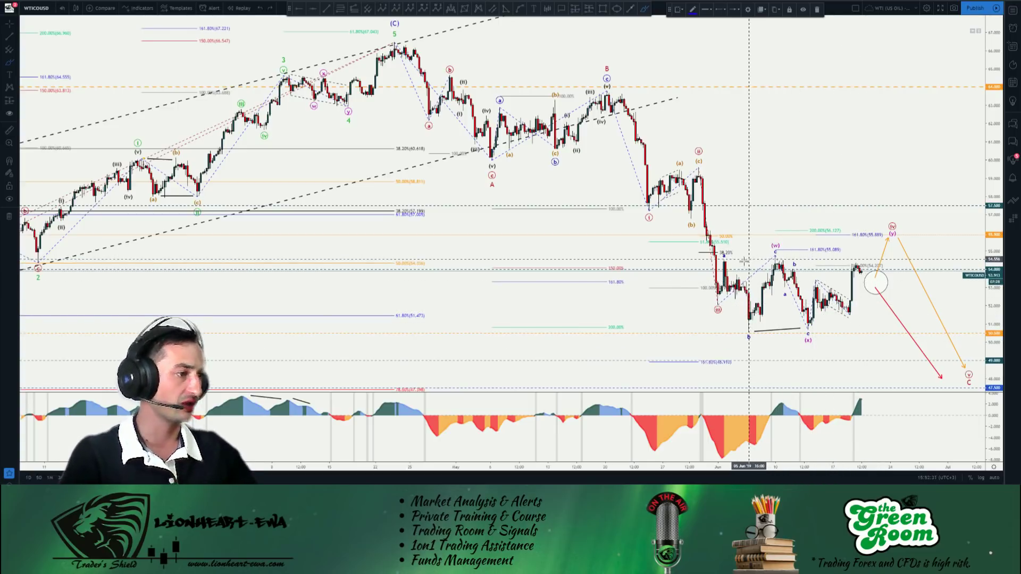
Brush the WTICOUSD decline from the wave B high through waves i, ii and iii, add strokes across the following range, and remove them.
mouse_move(606, 95)
left_mouse_down()
mouse_move(641, 215)
mouse_move(691, 158)
mouse_move(729, 314)
left_mouse_up()
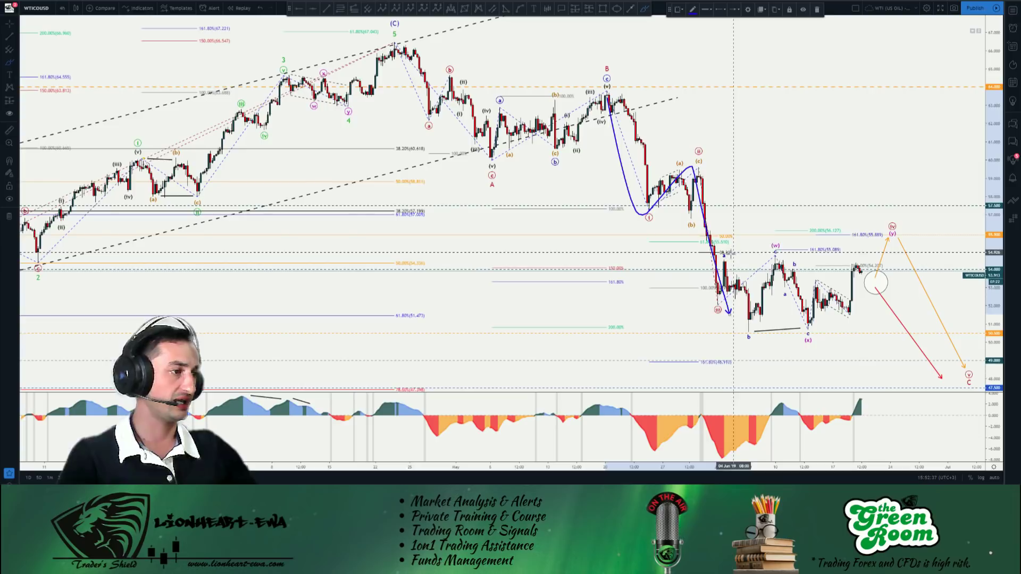
left_click_drag(733, 254, 922, 266)
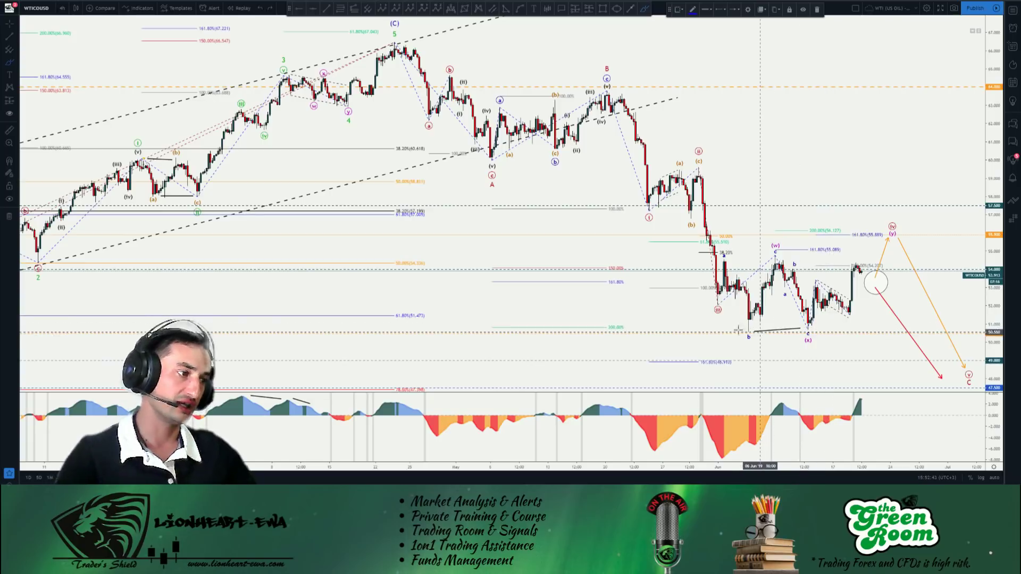
mouse_move(733, 334)
left_mouse_down()
mouse_move(781, 264)
mouse_move(818, 327)
mouse_move(818, 295)
mouse_move(851, 304)
mouse_move(875, 253)
left_mouse_up()
key("Delete")
Brush a short rising arrow from the WTICOUSD wave (x) low and a hook around the latest high, and undo both.
mouse_move(814, 327)
left_mouse_down()
mouse_move(817, 278)
mouse_move(861, 259)
mouse_move(895, 267)
mouse_move(873, 276)
left_mouse_up()
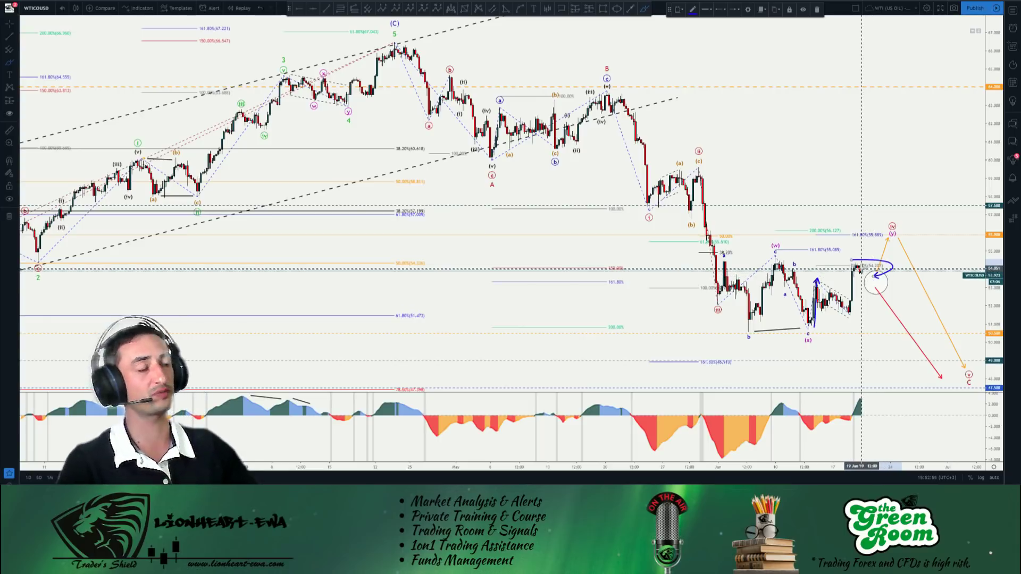
key("ctrl+z")
key("ctrl+z")
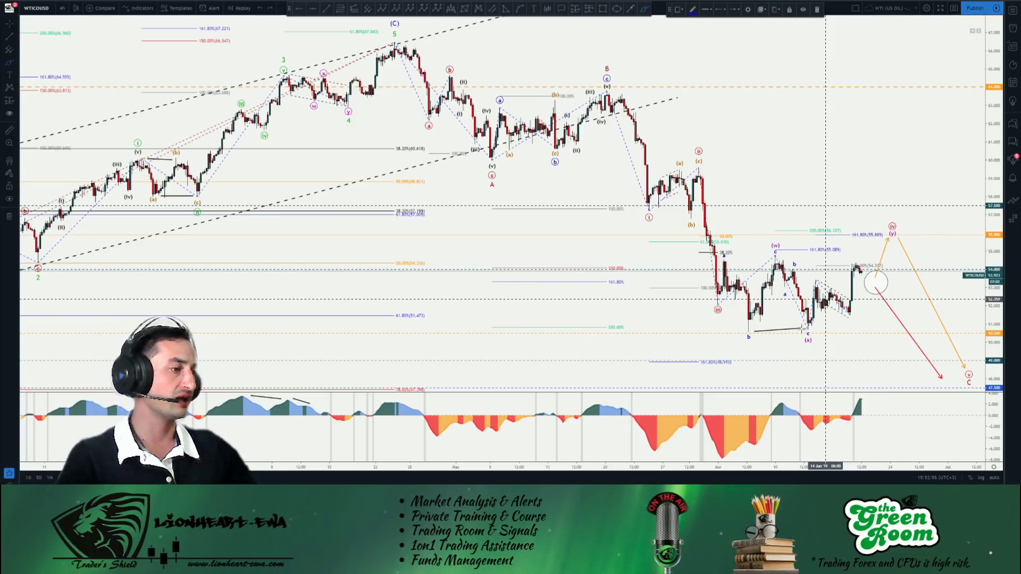
Brush a WTICOUSD path from the wave (x) low to the 161.80% level and back down, mark the orange horizontal level, and undo everything.
mouse_move(806, 322)
left_mouse_down()
mouse_move(823, 289)
mouse_move(839, 300)
mouse_move(861, 271)
mouse_move(871, 231)
left_mouse_up()
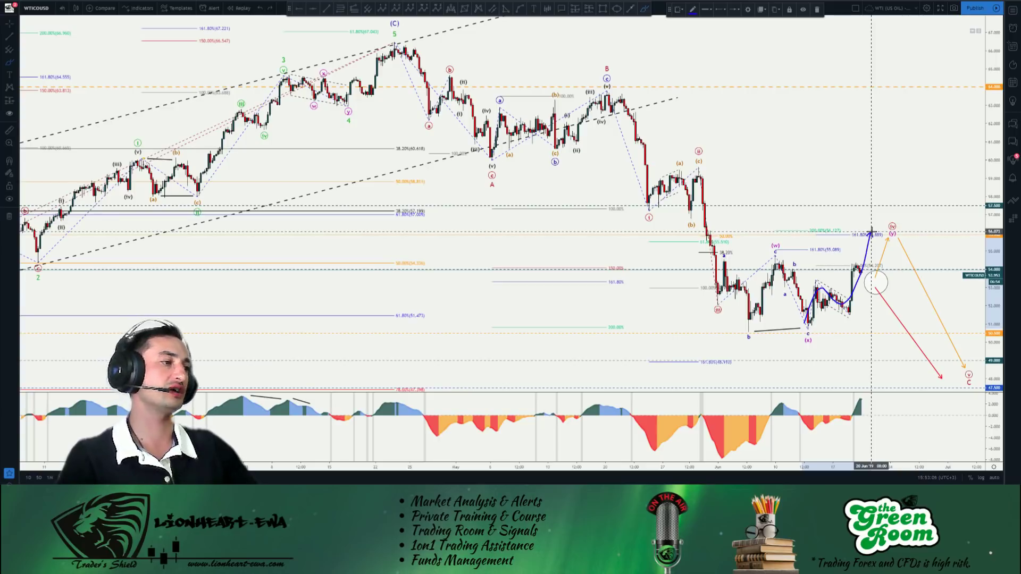
left_click_drag(871, 231, 888, 261)
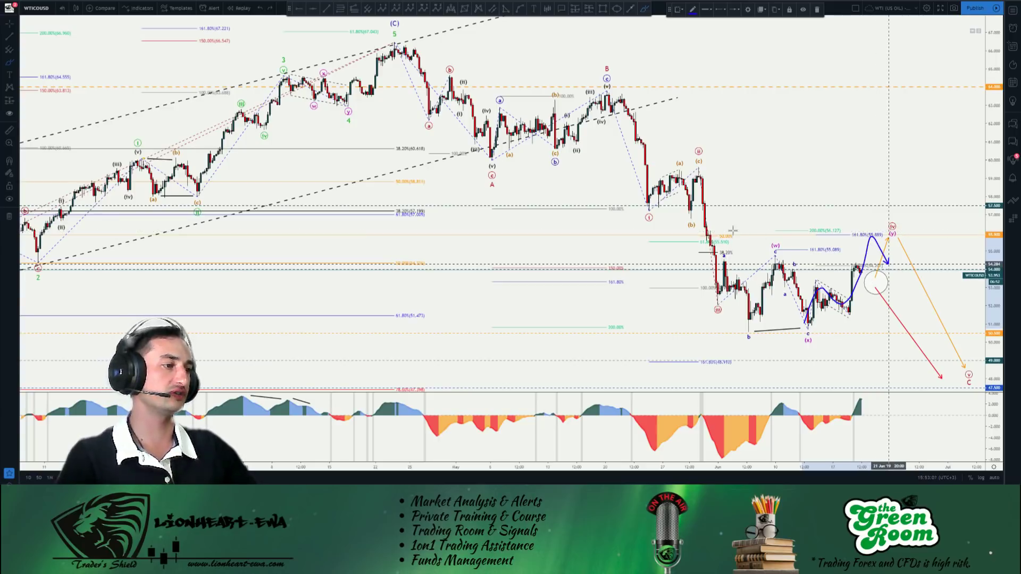
left_click_drag(707, 237, 747, 234)
left_click_drag(830, 234, 951, 236)
key("ctrl+z")
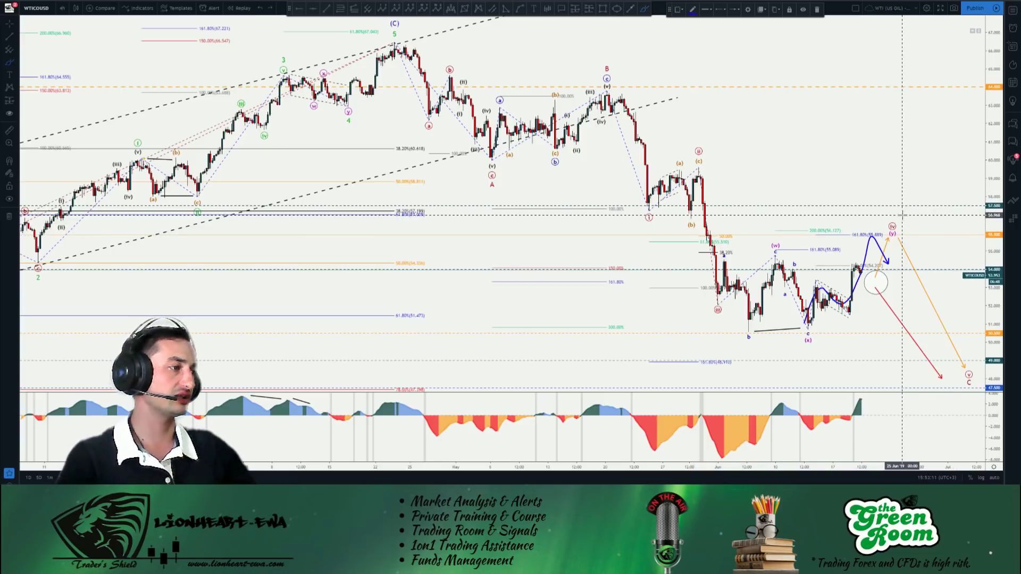
key("ctrl+z")
Brush a bullish WTICOUSD alternative breaking above wave (y), pulling back and rising in long arrows, and undo all its strokes.
left_click_drag(892, 228, 898, 187)
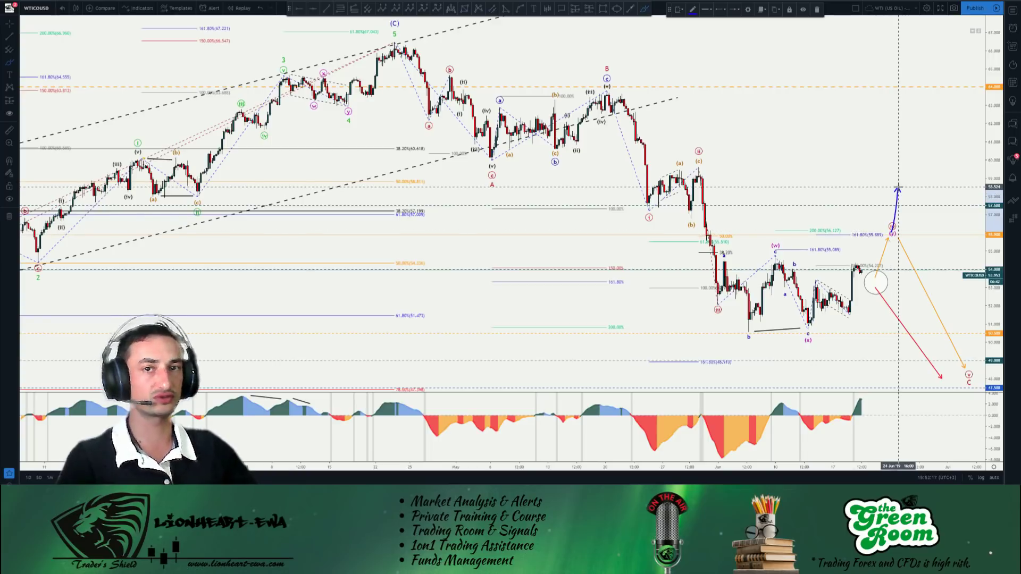
mouse_move(908, 209)
left_mouse_down()
mouse_move(928, 230)
mouse_move(949, 41)
left_mouse_up()
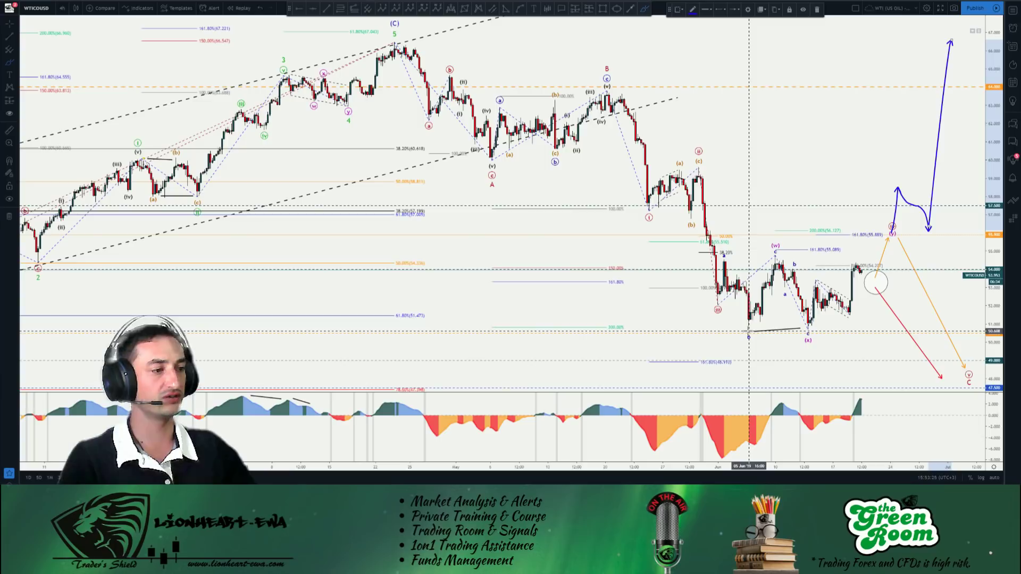
left_click_drag(935, 153, 974, 23)
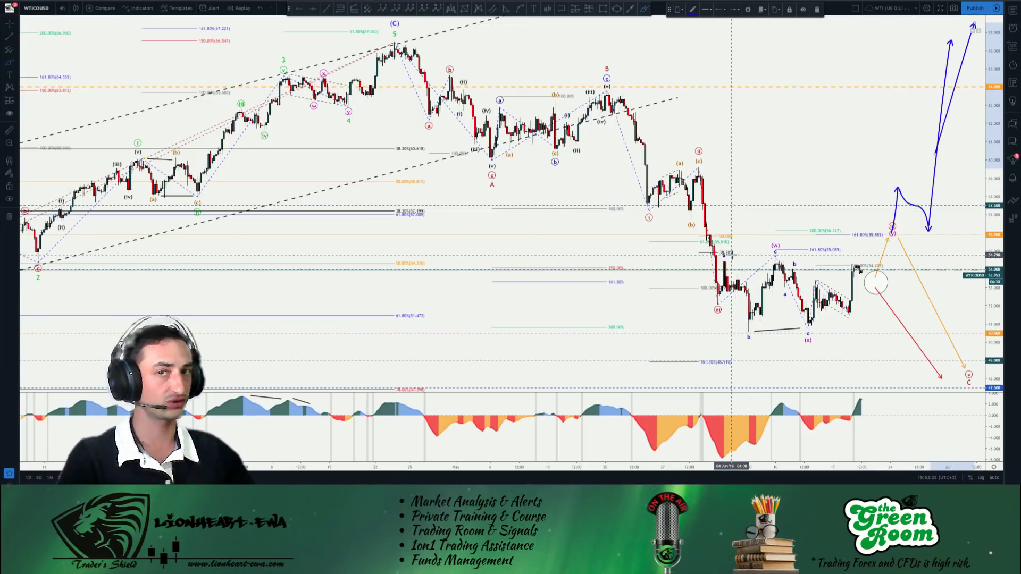
key("ctrl+z")
key("ctrl+z")
key("ctrl+z")
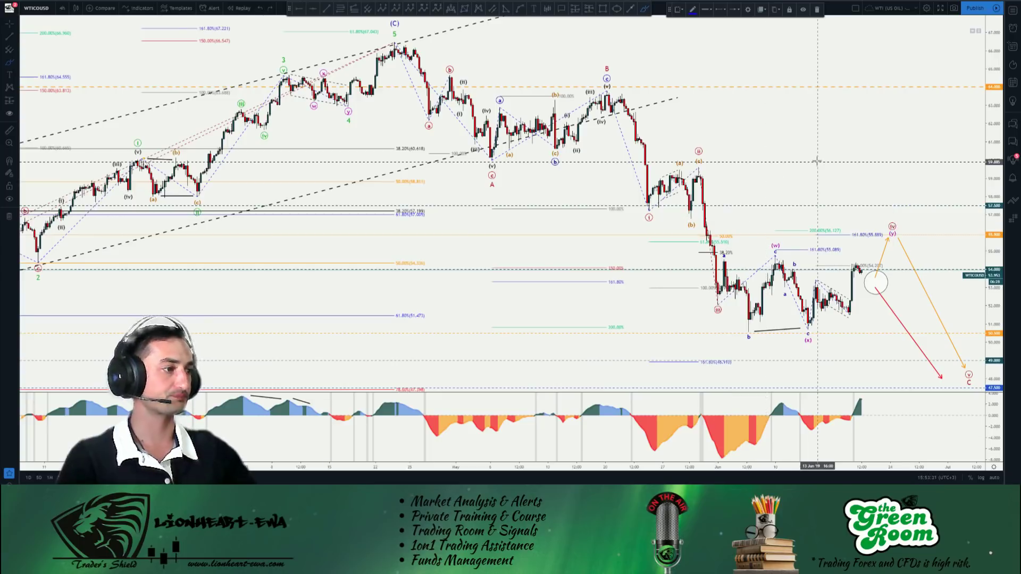
Switch to the CAC40 chart and activate the Brush tool.
left_click_drag(817, 161, 605, 164)
left_click_drag(692, 158, 873, 150)
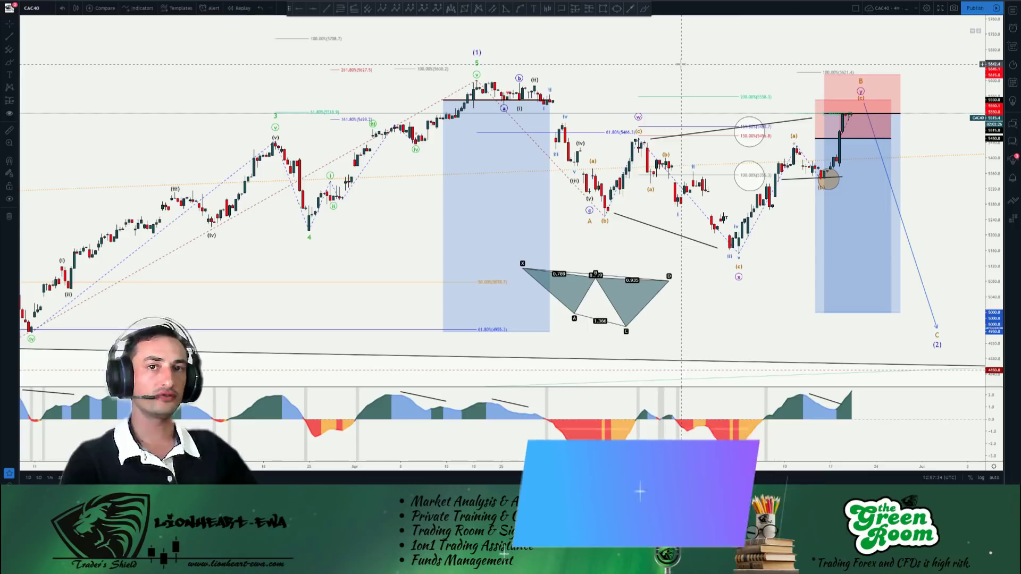
left_click(643, 11)
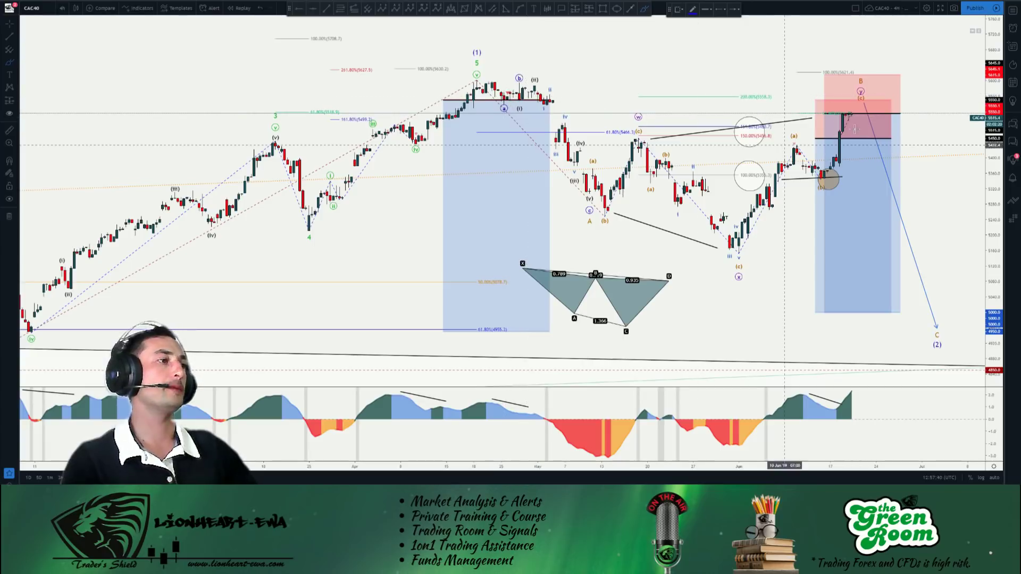
Brush a CAC40 path from the wave A low through waves w and x into the red zone, and delete it.
mouse_move(608, 209)
left_mouse_down()
mouse_move(636, 140)
mouse_move(725, 218)
mouse_move(874, 98)
left_mouse_up()
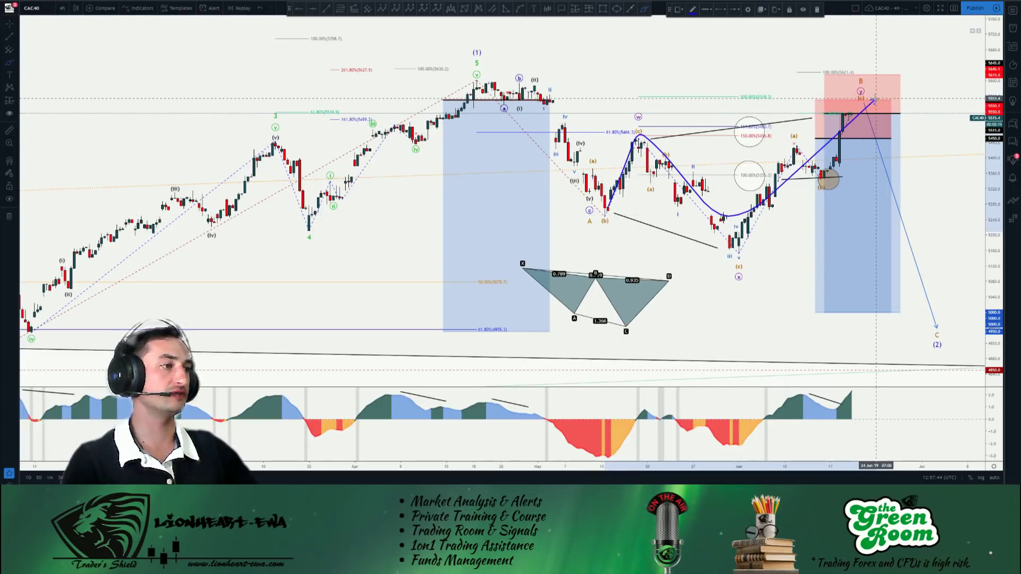
key("Delete")
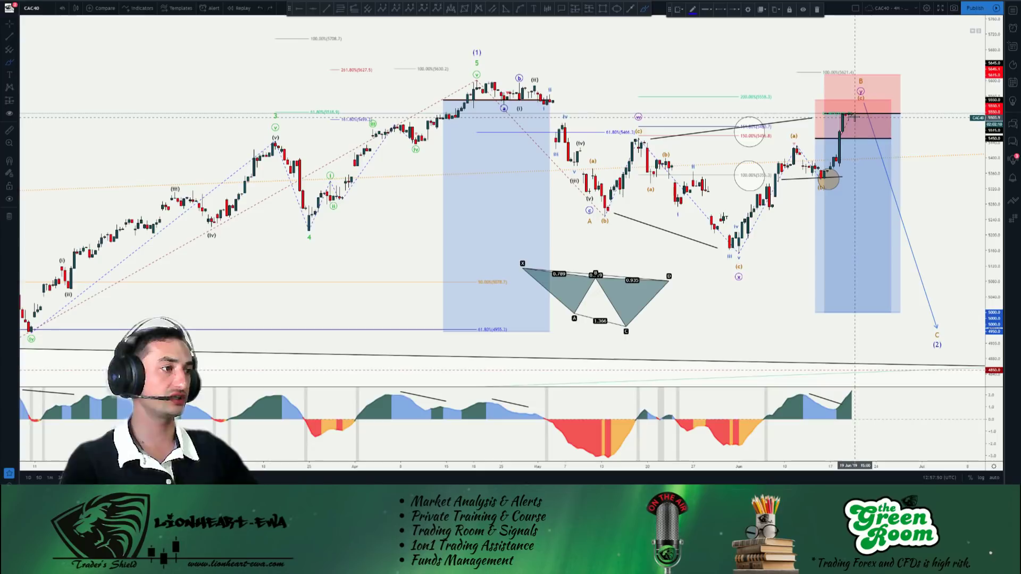
Brush a short CAC40 rise into the red zone, a falling arrow to wave (2) and a wide loop around the correction, and undo everything.
left_click_drag(855, 115, 864, 99)
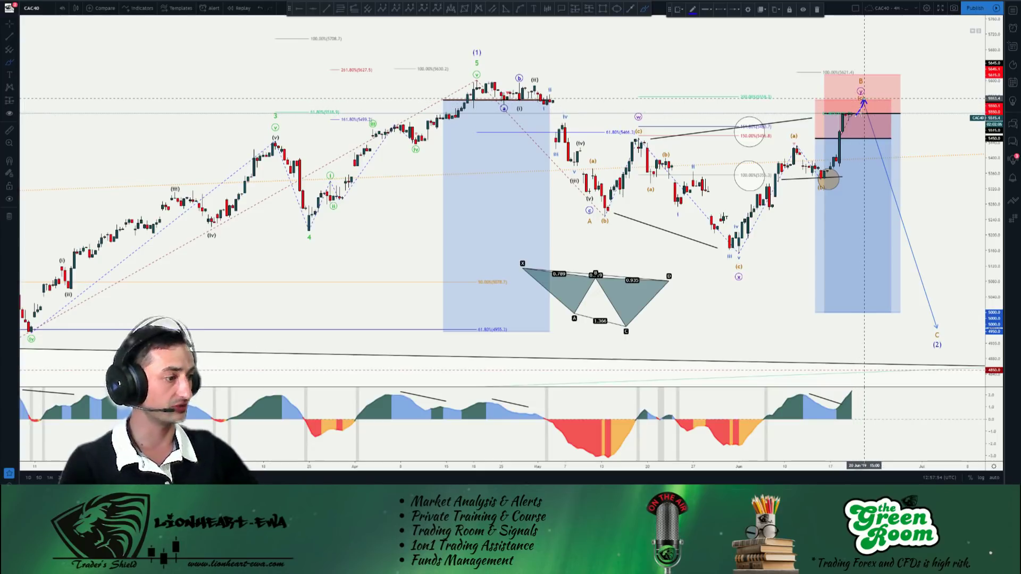
left_click_drag(884, 398, 884, 408)
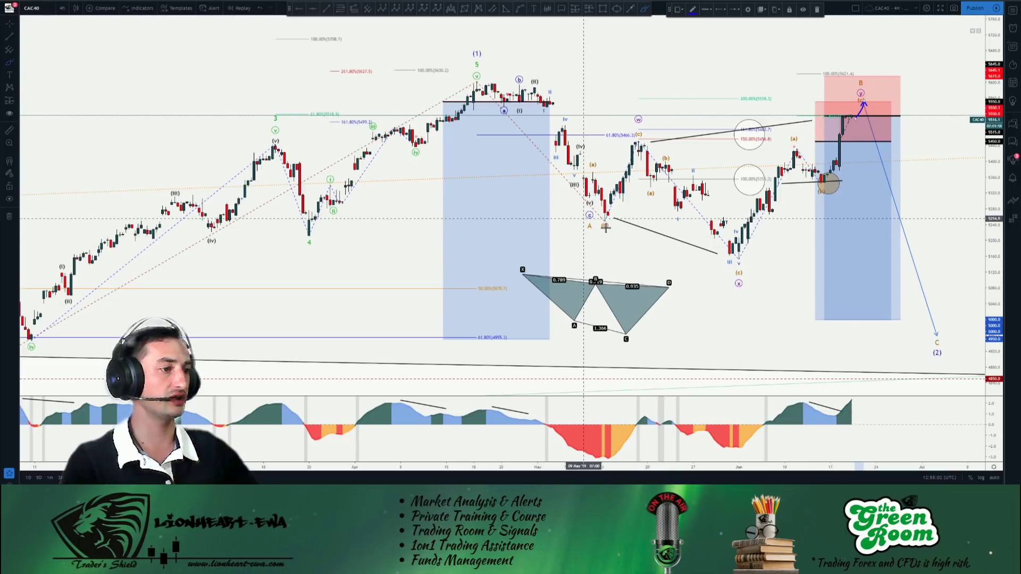
left_click_drag(871, 101, 954, 331)
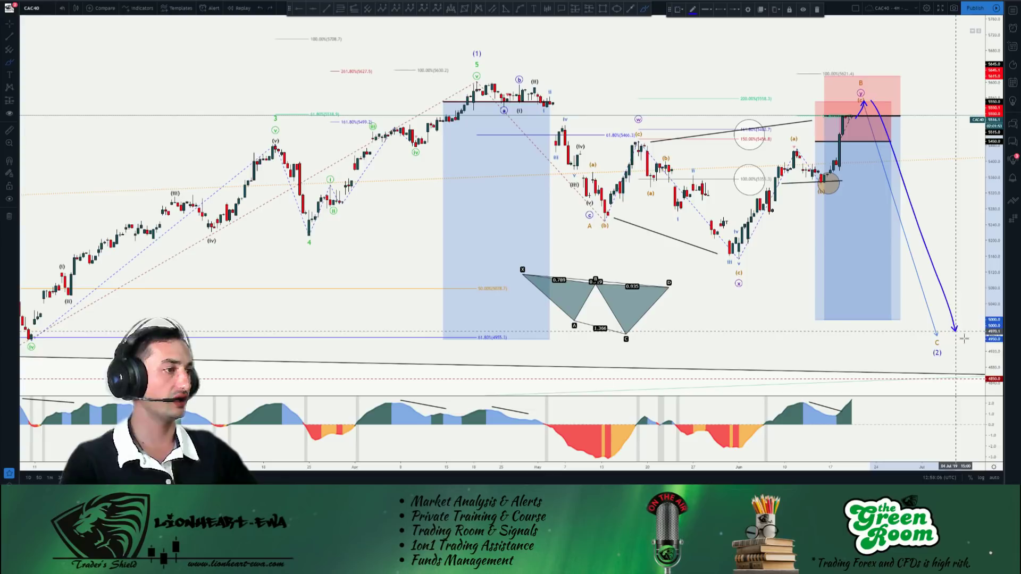
mouse_move(516, 66)
left_mouse_down()
mouse_move(856, 75)
mouse_move(979, 271)
mouse_move(972, 314)
mouse_move(606, 232)
mouse_move(578, 201)
left_mouse_up()
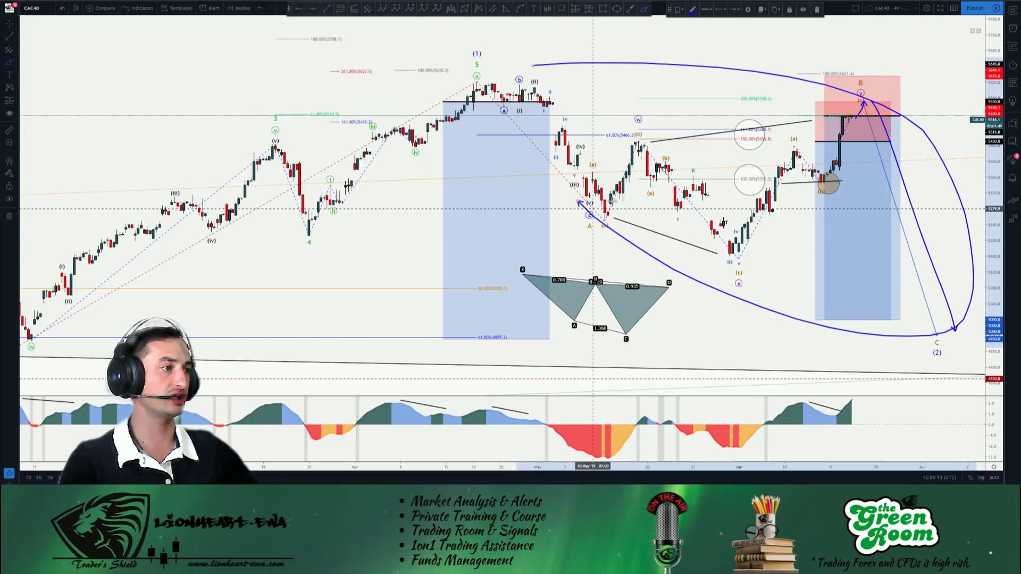
key("ctrl+z")
key("ctrl+z")
key("ctrl+z")
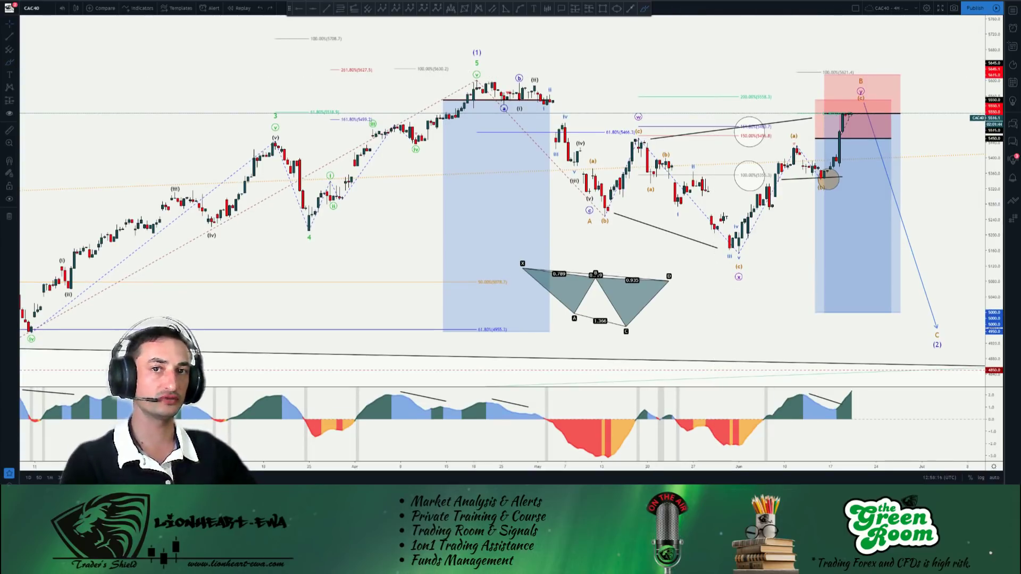
Switch to the GRXEUR chart and brush a path from the wave W low through waves w and x into the red zone.
key("ctrl+w")
left_click(546, 35)
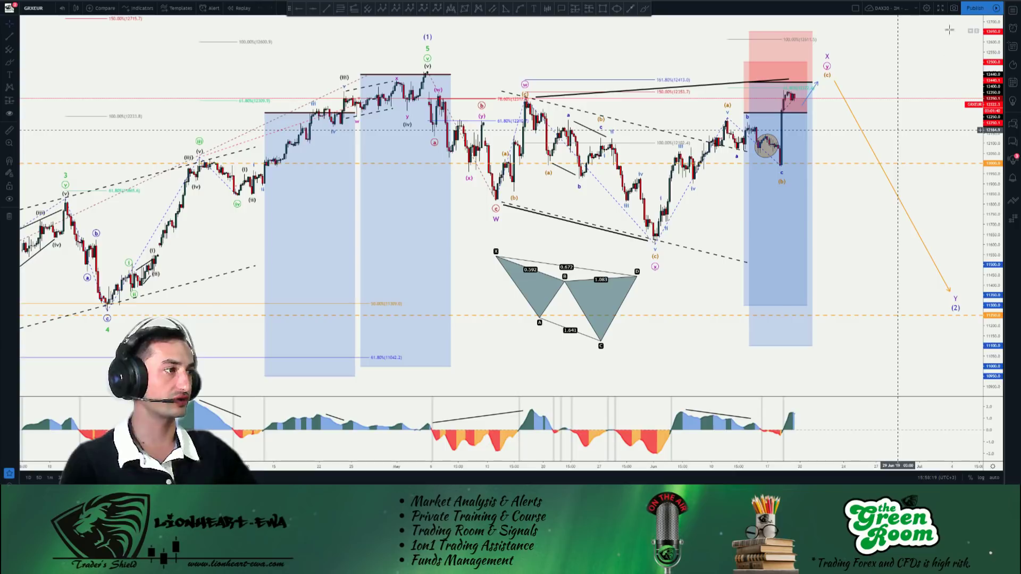
left_click(644, 9)
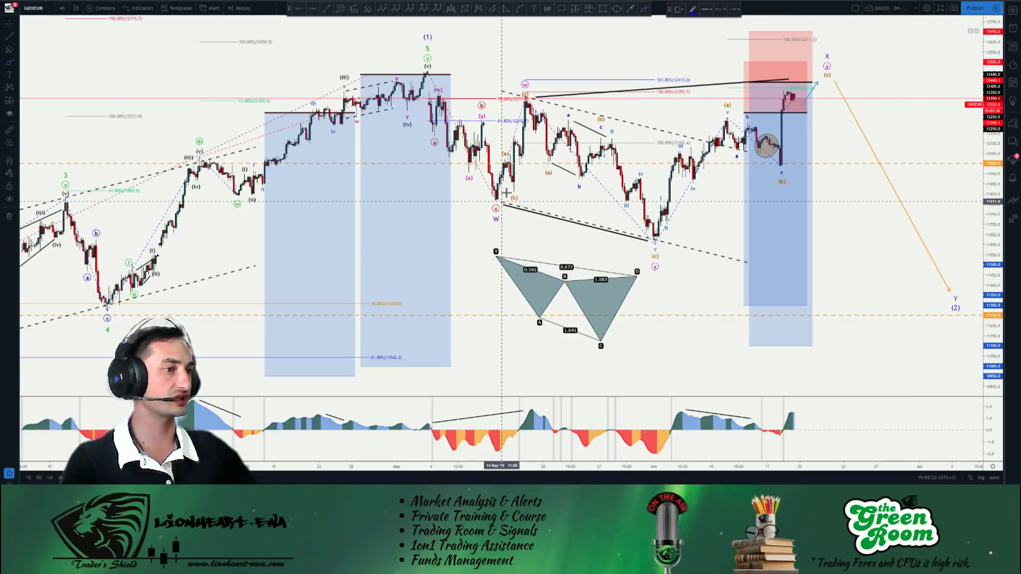
mouse_move(536, 86)
left_mouse_down()
mouse_move(651, 243)
mouse_move(701, 124)
left_mouse_up()
mouse_move(652, 242)
left_mouse_down()
mouse_move(707, 125)
mouse_move(773, 151)
mouse_move(804, 91)
left_mouse_up()
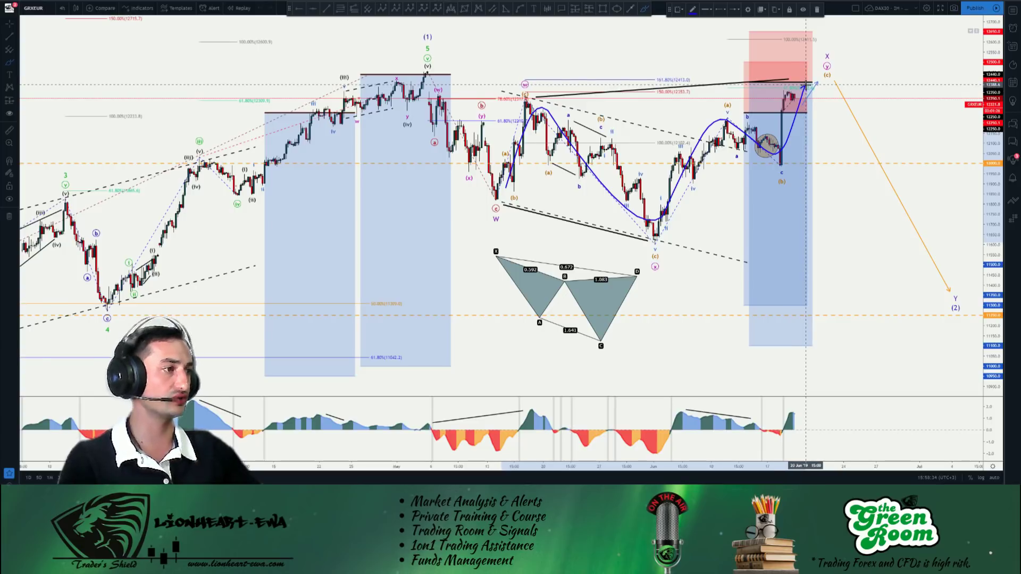
Brush a short falling arrow above wave X and a long falling stroke toward wave (2), and undo them.
left_click_drag(819, 50, 845, 62)
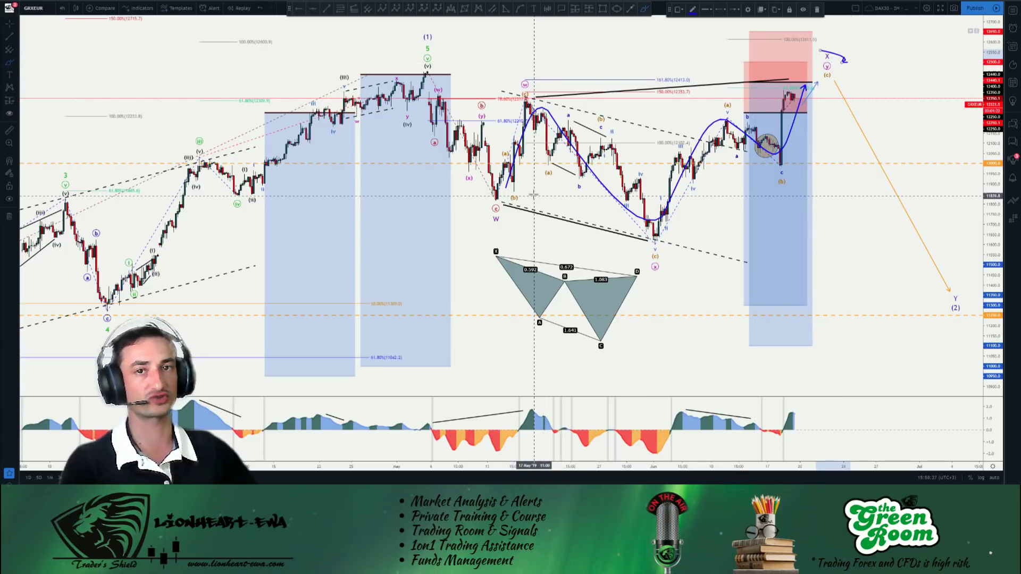
mouse_move(427, 88)
left_mouse_down()
mouse_move(483, 212)
mouse_move(821, 64)
mouse_move(944, 324)
left_mouse_up()
key("ctrl+z")
key("ctrl+z")
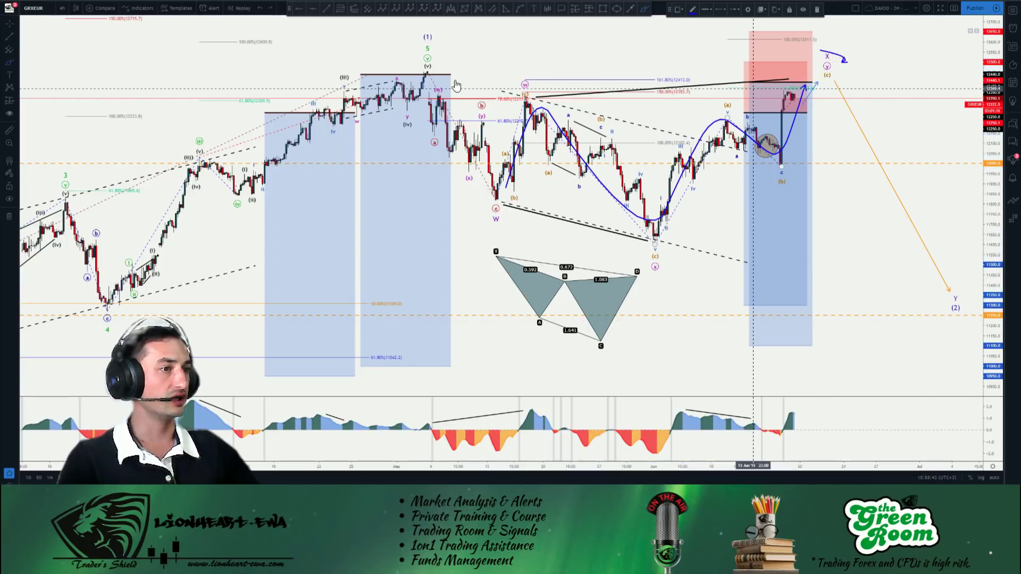
Brush a loop around the wave (1) high and a short falling arrow below wave X, and clear all the brush strokes.
mouse_move(426, 74)
left_mouse_down()
mouse_move(467, 99)
mouse_move(431, 96)
mouse_move(408, 66)
mouse_move(425, 73)
left_mouse_up()
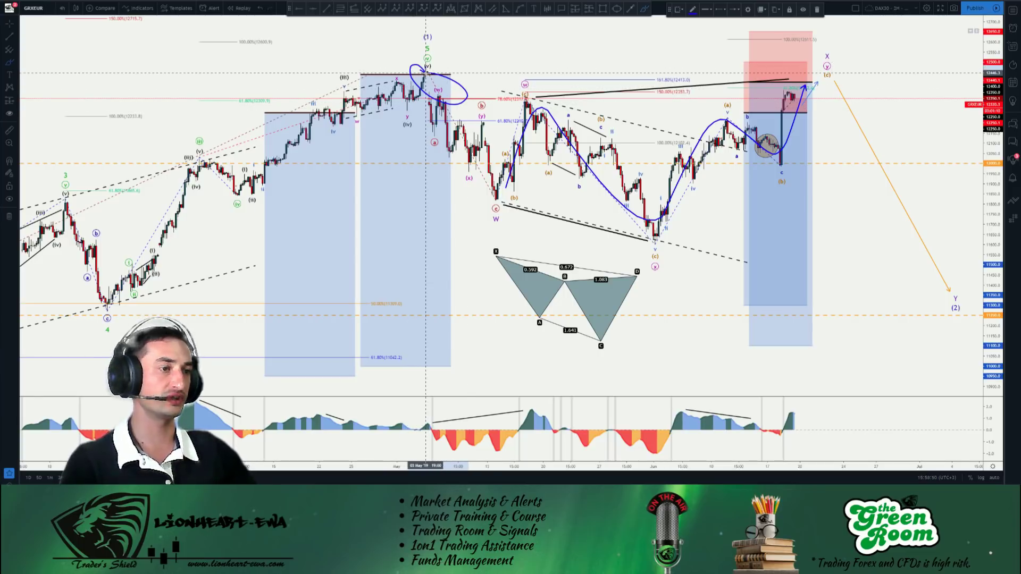
key("ctrl+z")
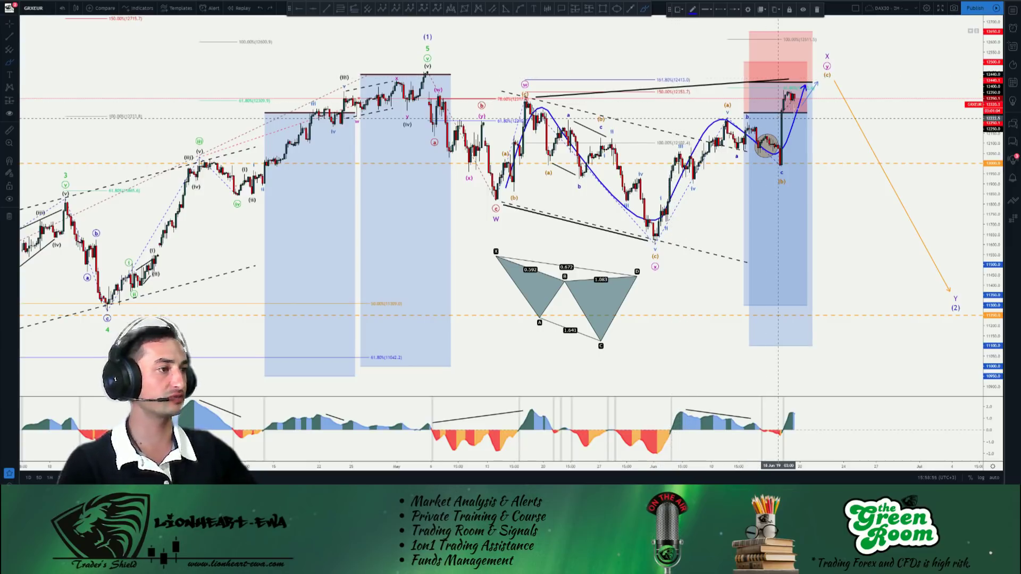
key("ctrl+z")
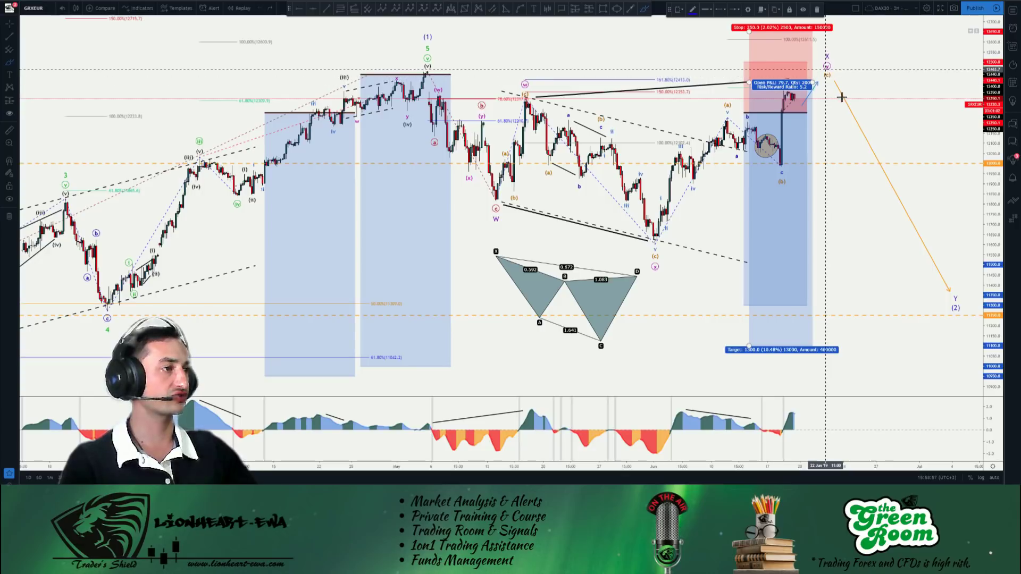
left_click_drag(827, 71, 842, 99)
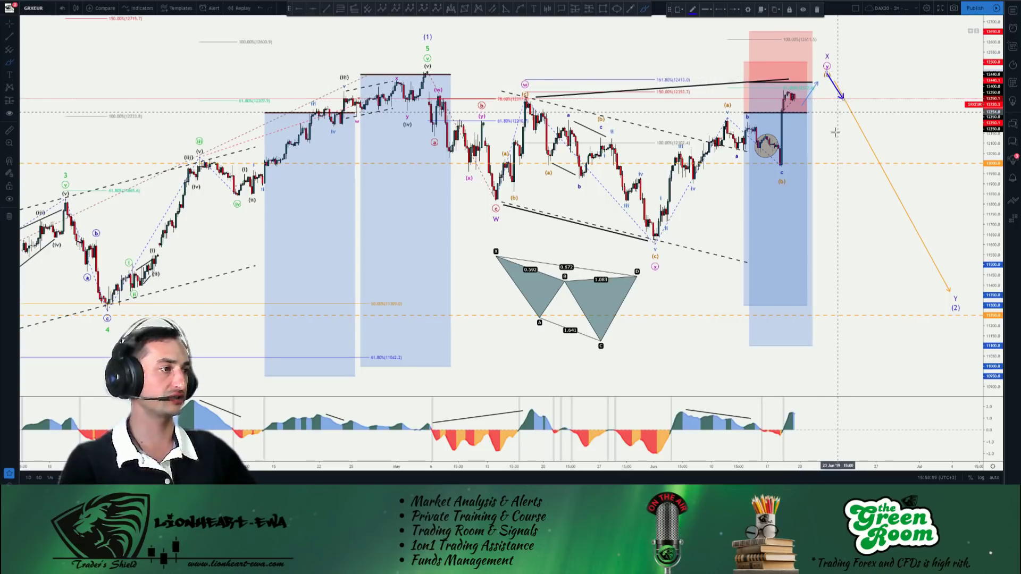
key("Escape")
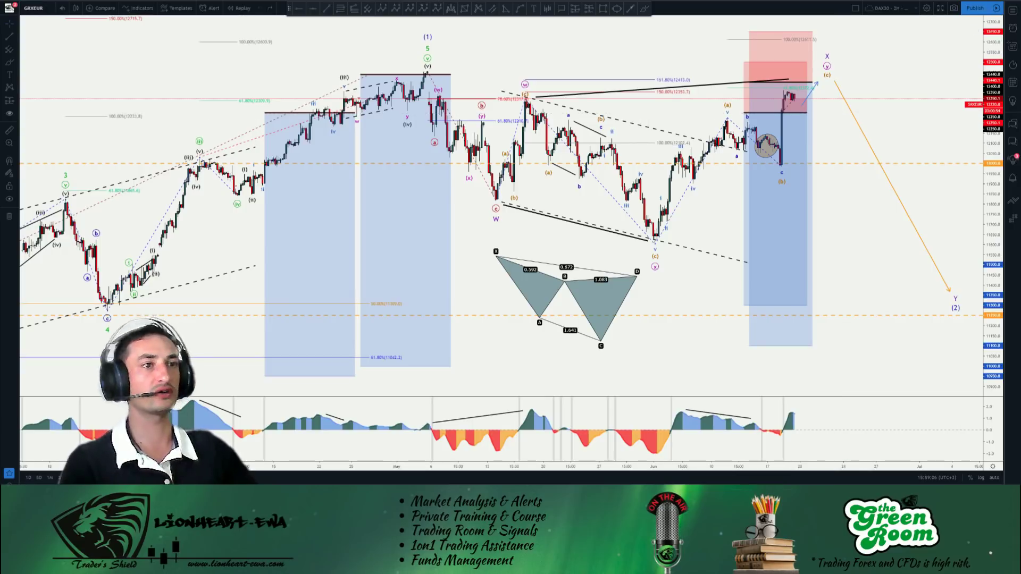
Switch to the US30USD chart and activate the Brush tool.
key("F5")
left_click(563, 38)
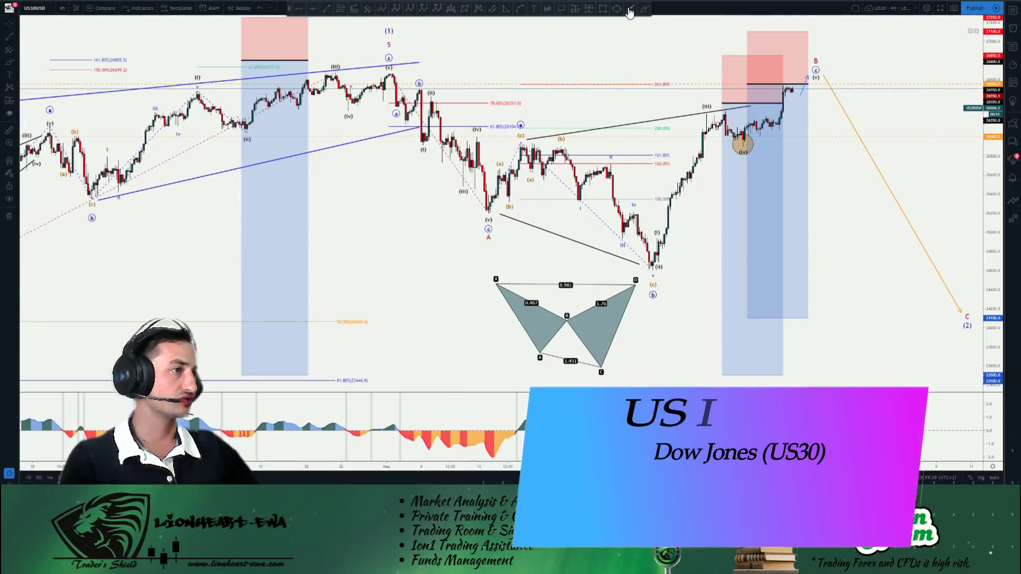
left_click(644, 8)
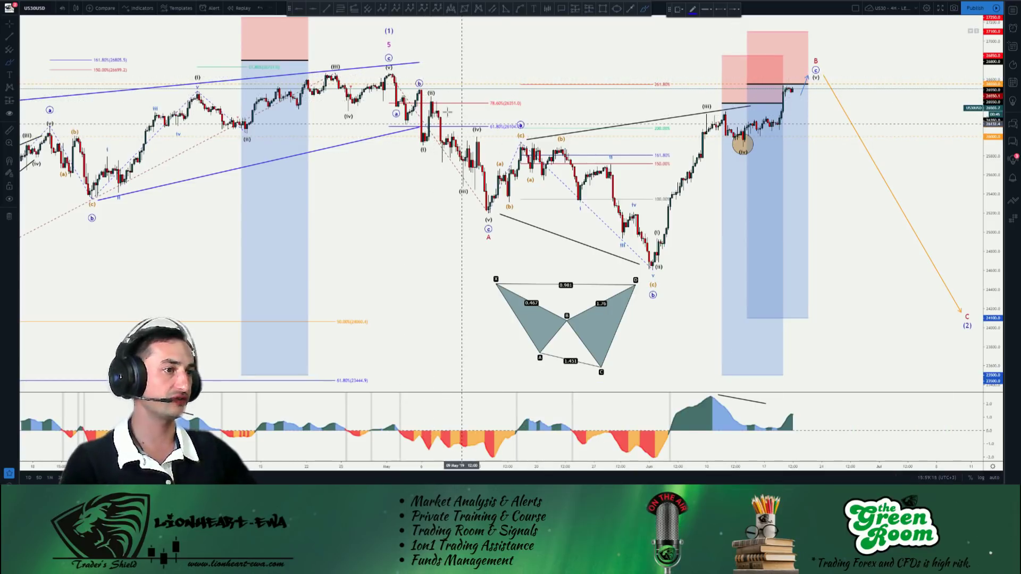
Brush a falling arrow along the top of the US30 correction around wave A and strokes along its underside, and undo them all.
left_click(467, 123)
left_click(626, 155)
left_click(500, 215)
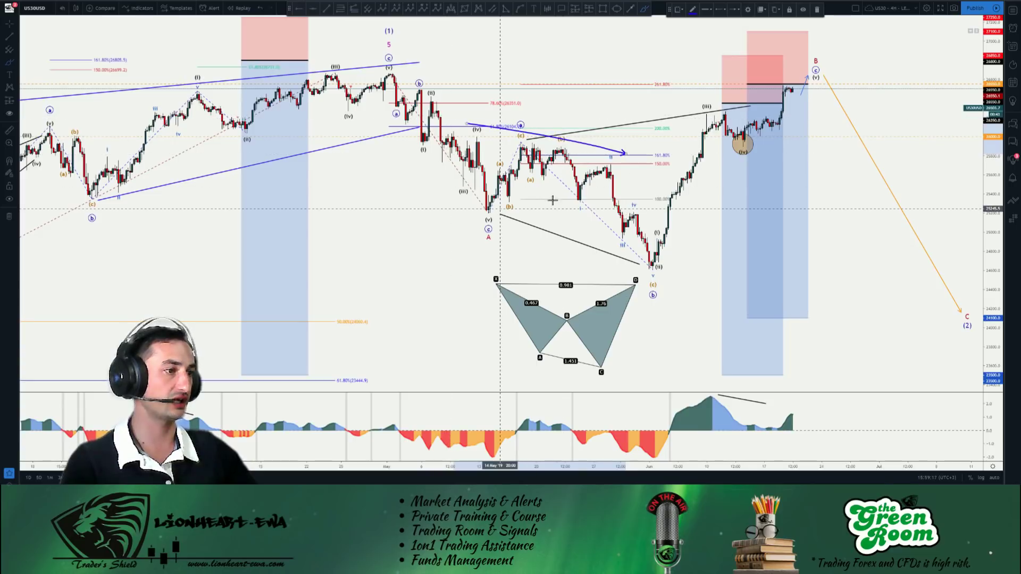
left_click(598, 181)
mouse_move(603, 192)
left_mouse_down()
mouse_move(663, 281)
mouse_move(632, 313)
left_mouse_up()
left_click(687, 311)
key("ctrl+z")
key("ctrl+z")
key("ctrl+z")
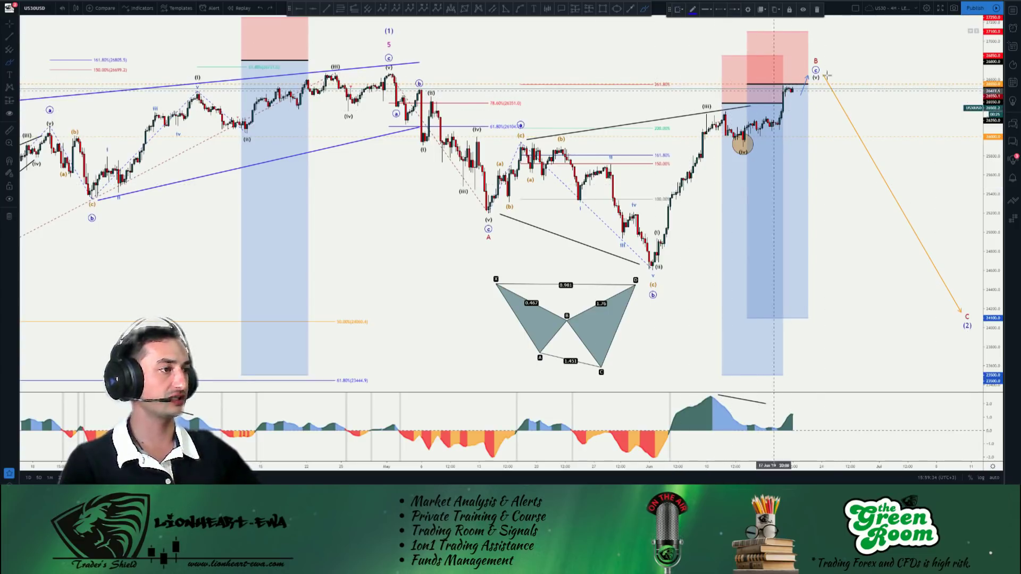
Brush a US30 drop from wave B down to wave C (2), undo it and leave the Brush tool.
left_click_drag(826, 76, 942, 319)
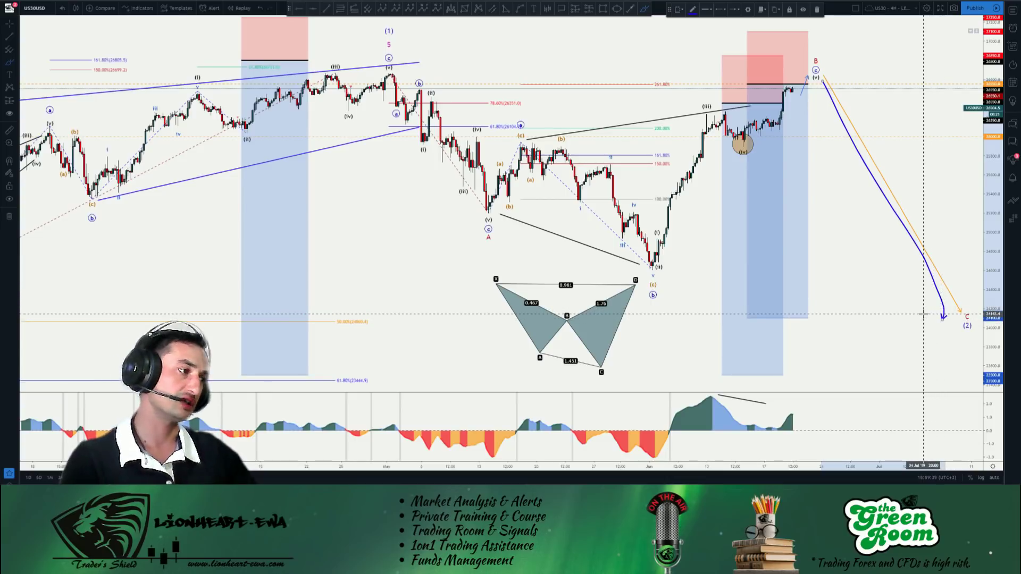
key("ctrl+z")
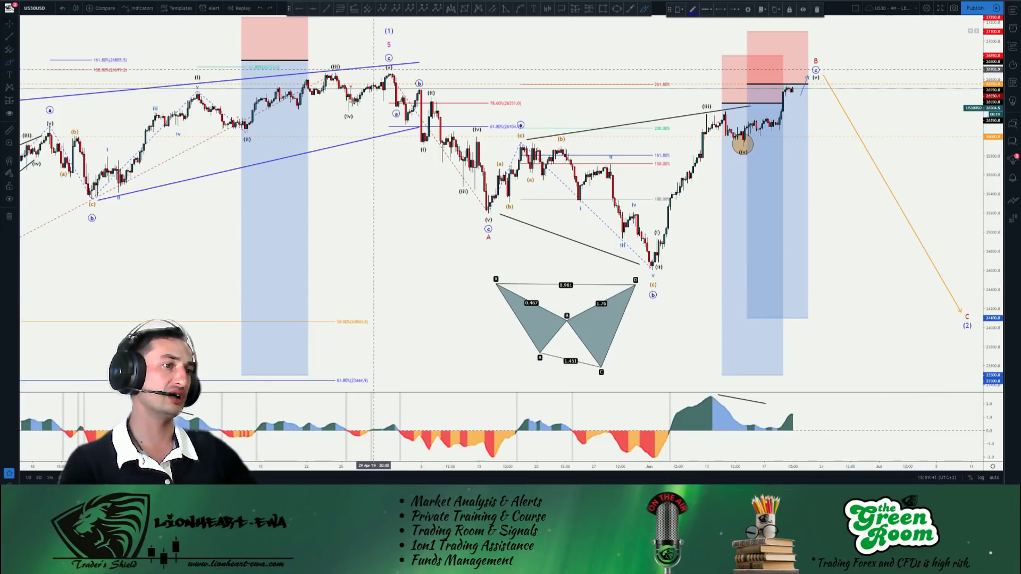
left_click(465, 46)
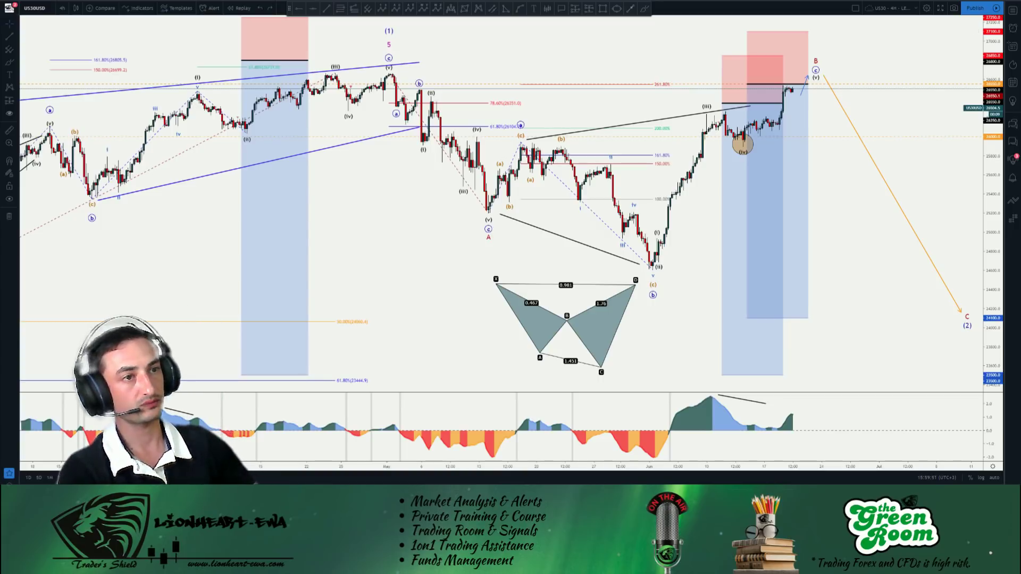
Switch to the SPXUSD chart and activate the Brush tool.
key("F5")
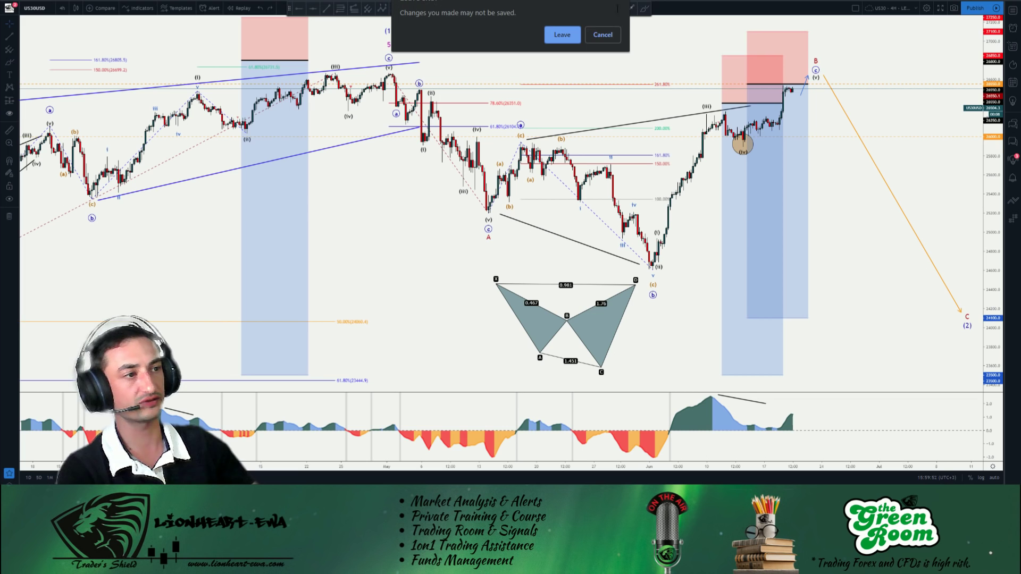
left_click(562, 35)
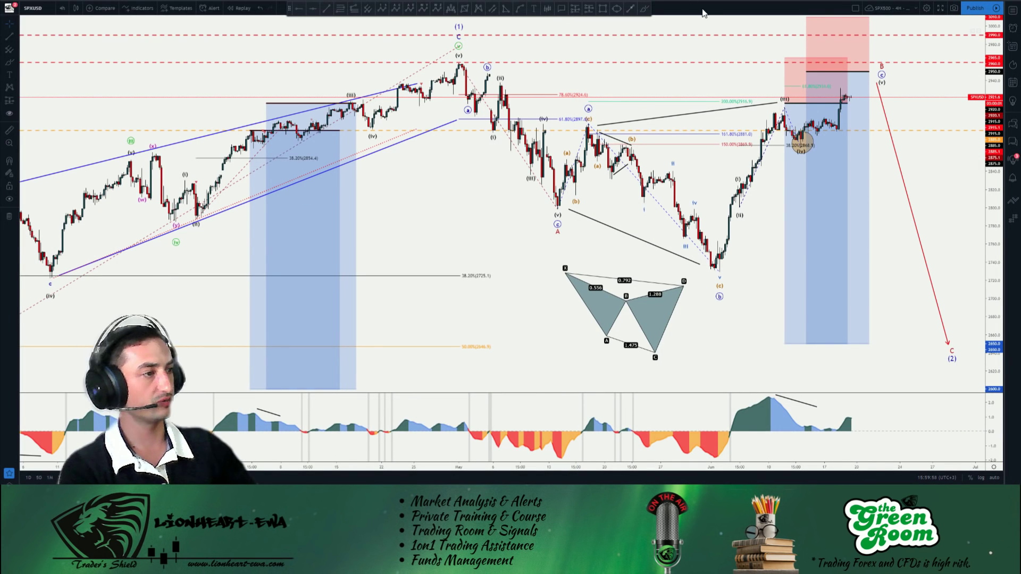
left_click(644, 9)
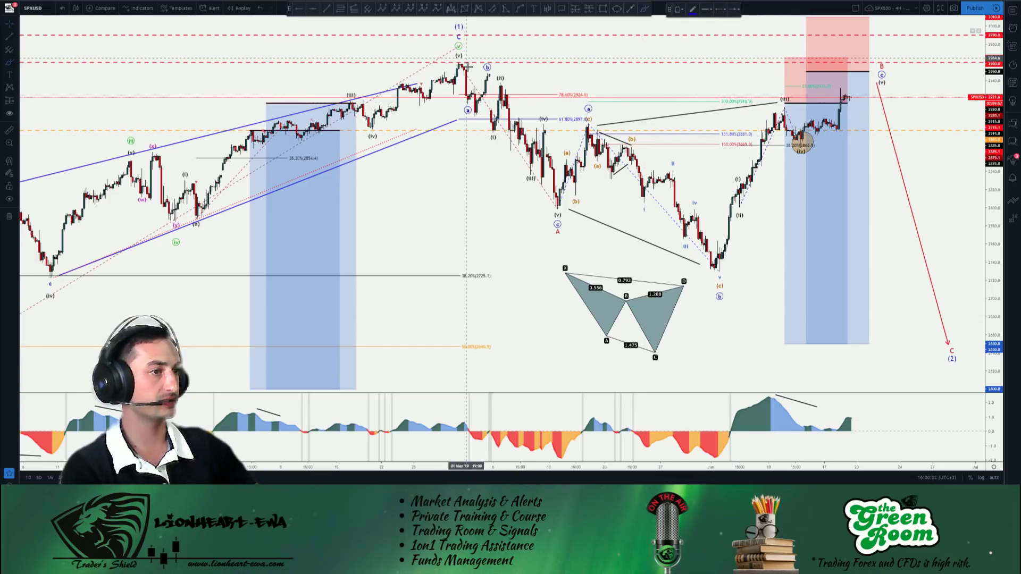
Brush a falling arrow to wave A and a path from its low through waves a, b, (iii) and (iv) to wave B, and delete the path.
left_click(547, 209)
mouse_move(554, 202)
left_mouse_down()
mouse_move(557, 192)
mouse_move(676, 233)
mouse_move(715, 273)
left_mouse_up()
left_click(713, 268)
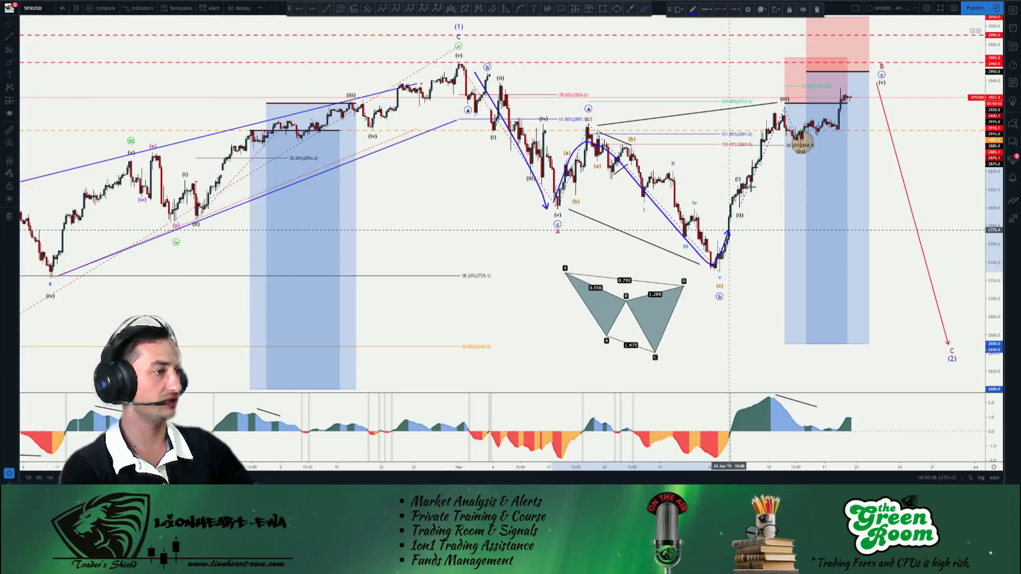
left_click(783, 109)
left_click(799, 134)
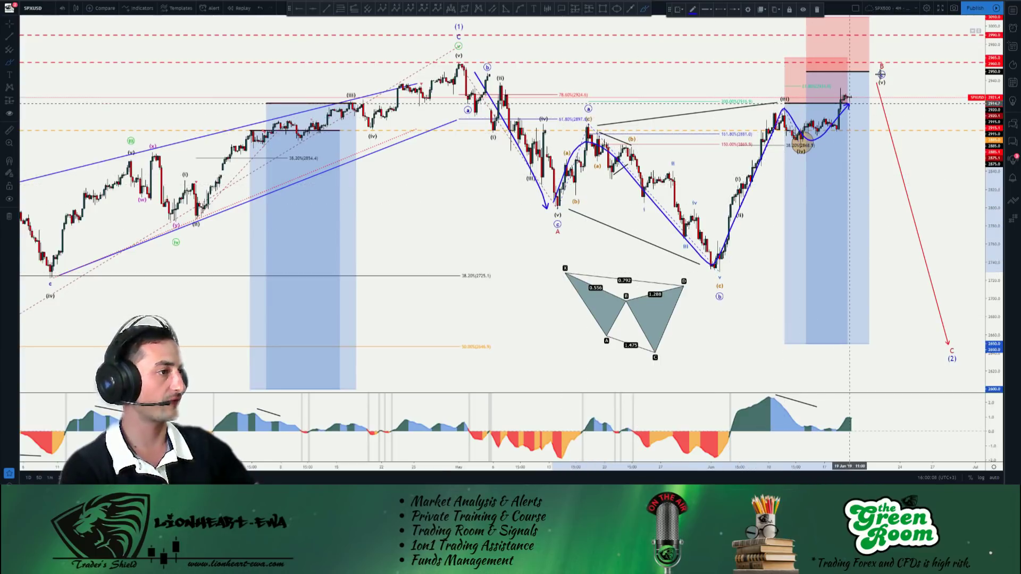
double_click(880, 73)
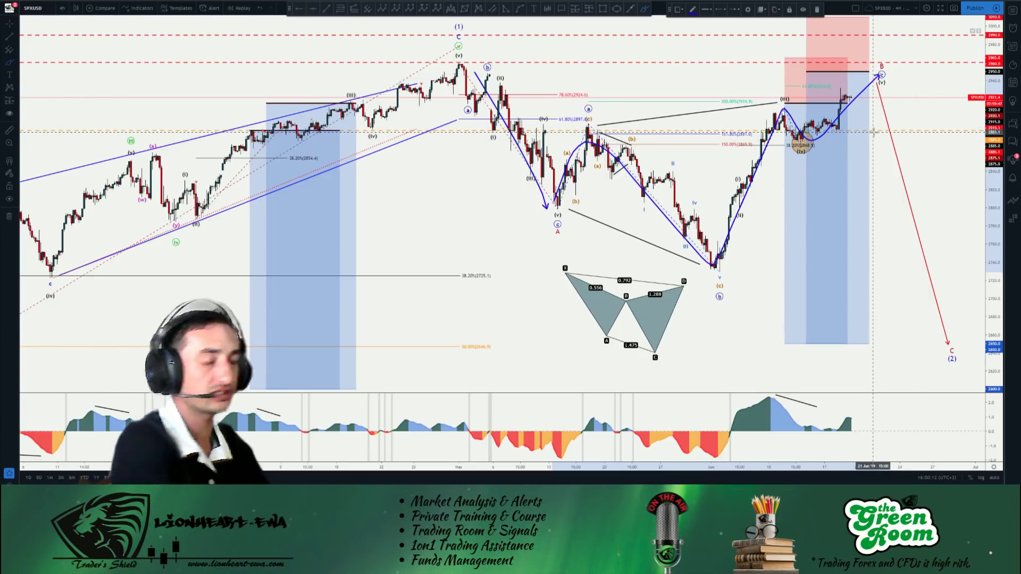
key("Delete")
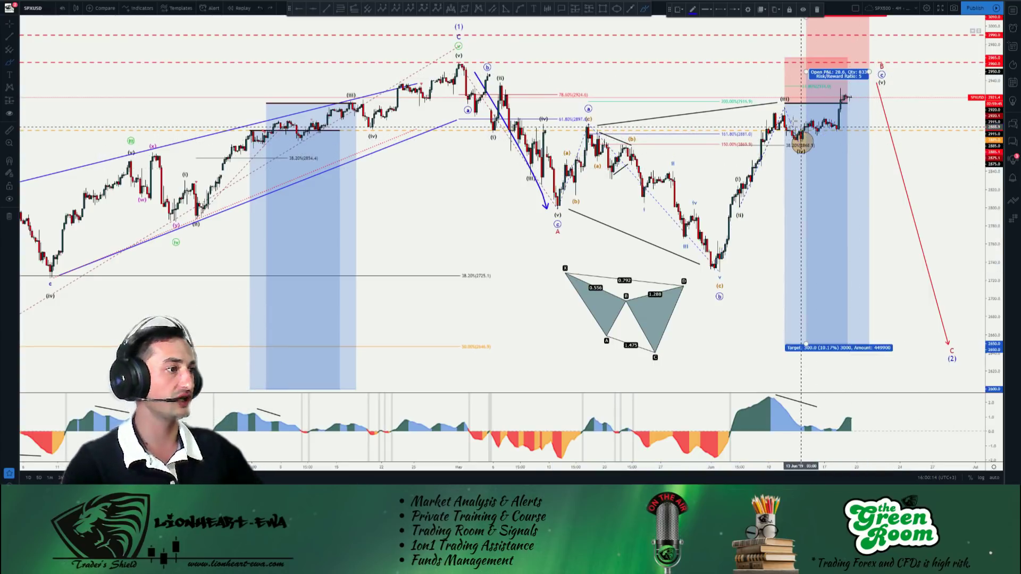
Brush rising channel lines from waves (iii) and (iv) and a wide loop around the rise to wave (1), and undo all three.
left_click_drag(773, 110, 898, 63)
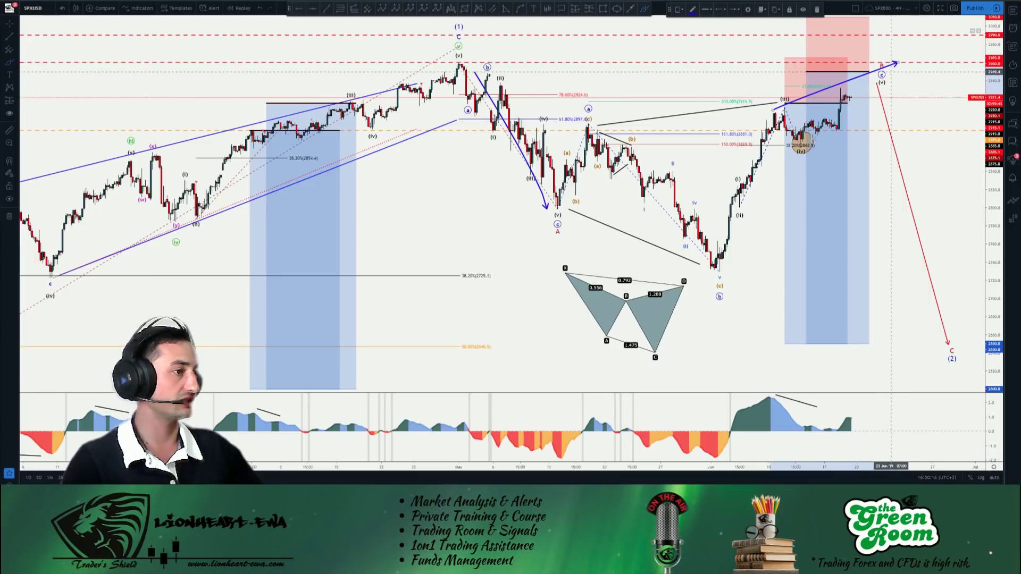
left_click_drag(802, 144, 888, 103)
mouse_move(194, 137)
left_mouse_down()
mouse_move(471, 76)
mouse_move(298, 140)
mouse_move(229, 136)
left_mouse_up()
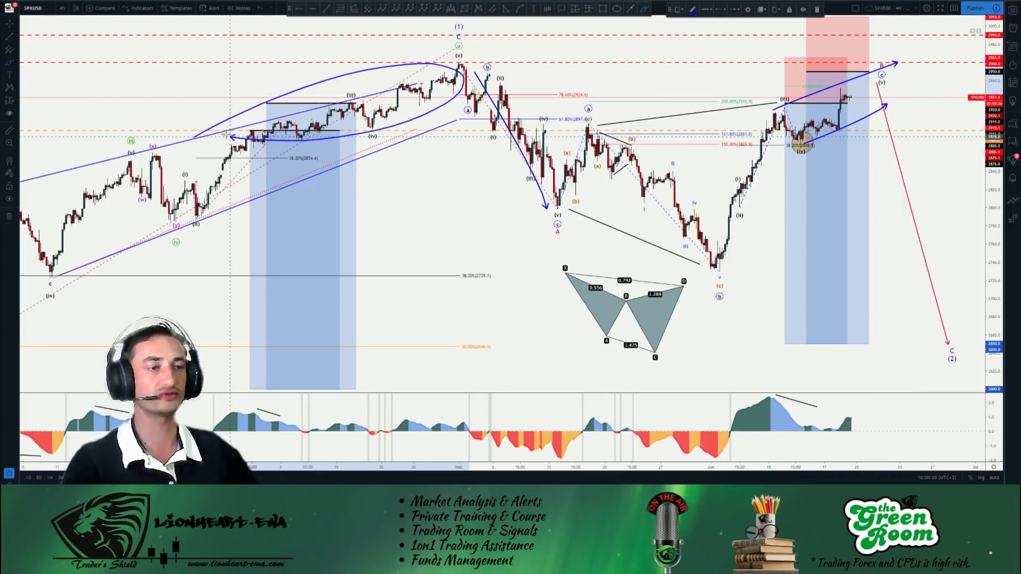
key("ctrl+z")
key("ctrl+z")
key("ctrl+z")
Brush a small pullback, a rise to wave B and a drop toward wave C, plus a small loop in the red zone, and remove the strokes.
left_click_drag(845, 91, 866, 112)
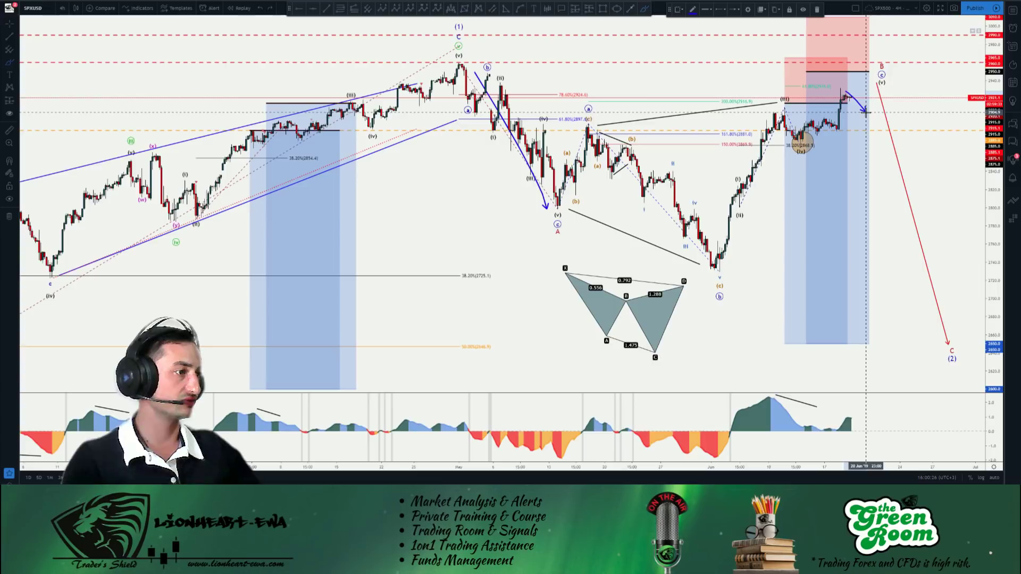
left_click_drag(934, 284, 933, 285)
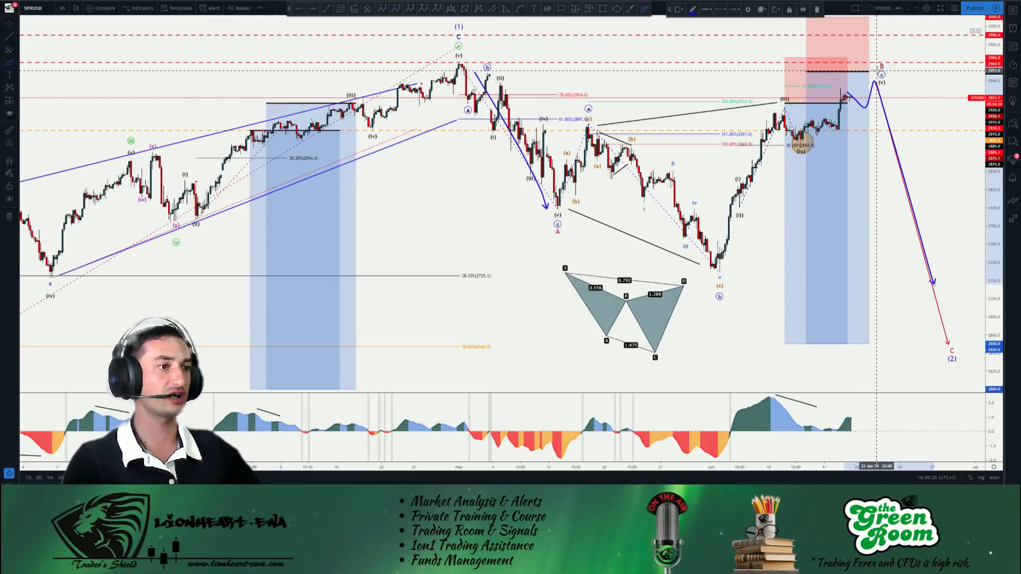
key("ctrl+z")
key("ctrl+z")
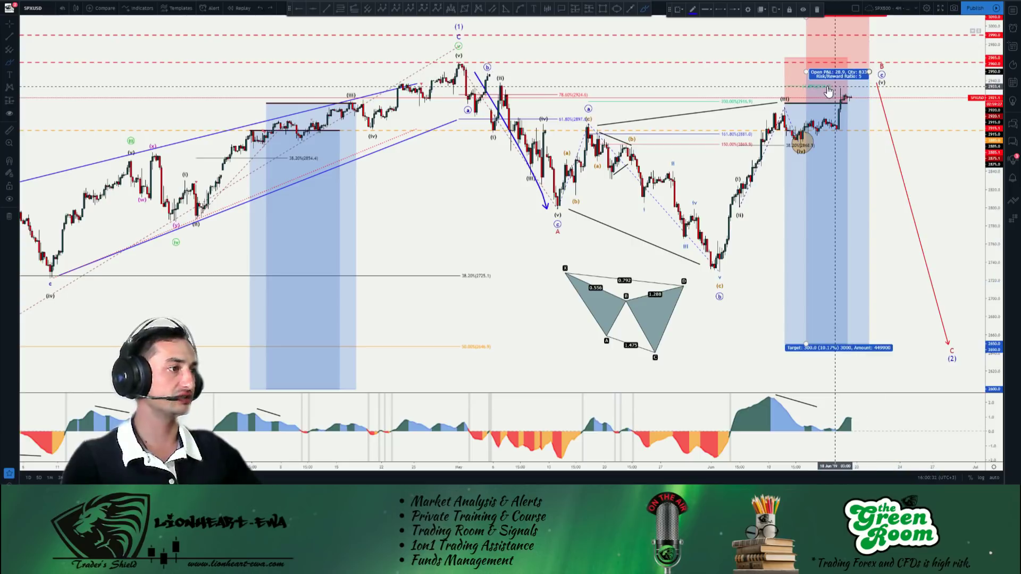
mouse_move(802, 80)
left_mouse_down()
mouse_move(834, 81)
mouse_move(801, 93)
left_mouse_up()
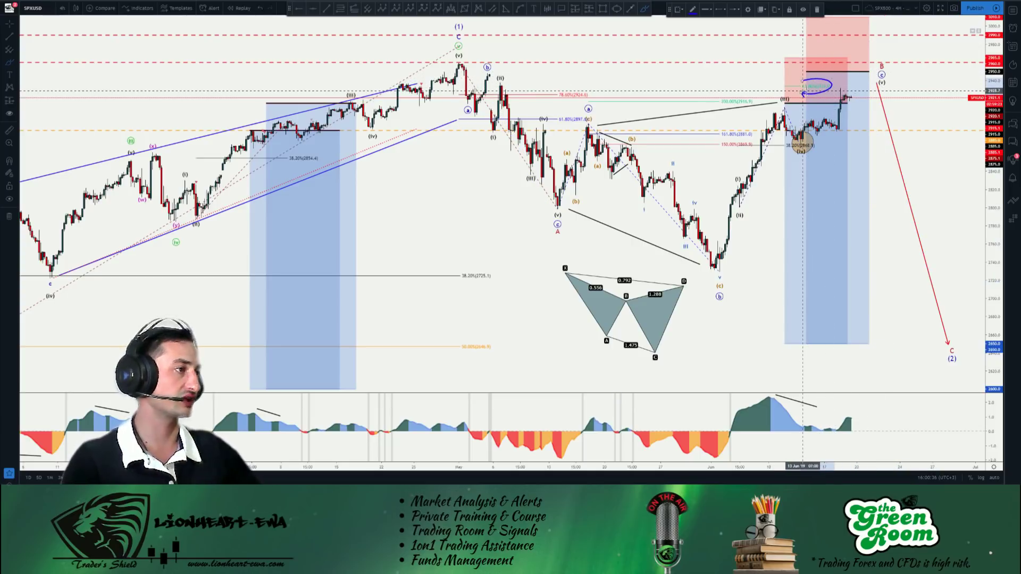
key("Delete")
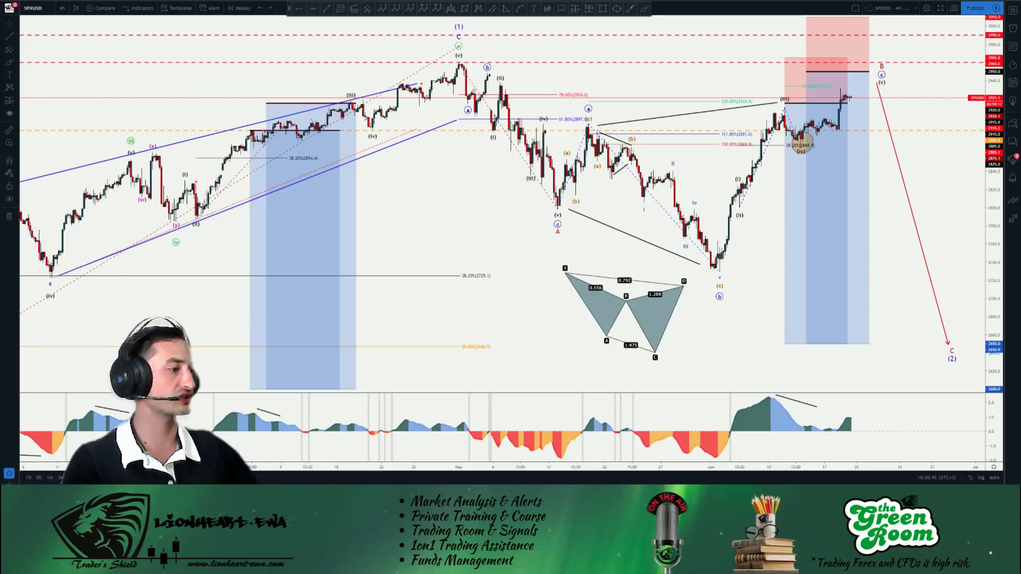
Switch to the NAS100USD chart.
key("F5")
left_click(559, 38)
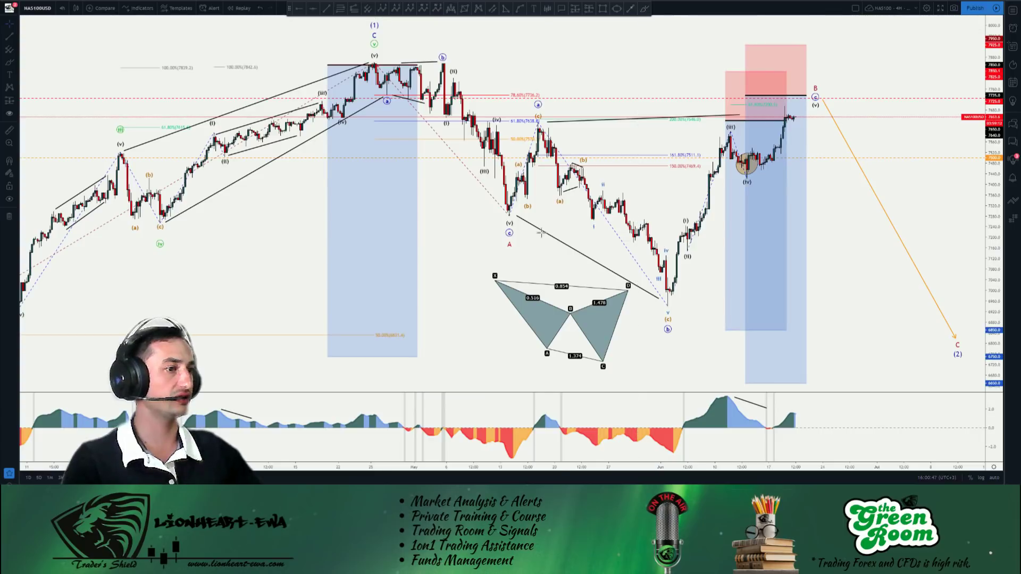
Brush a NAS100 path from the wave A low through waves a, b, (iii) and (iv) into the red zone, and undo it.
mouse_move(525, 206)
left_mouse_down()
mouse_move(547, 113)
mouse_move(658, 297)
left_mouse_up()
left_click(657, 297)
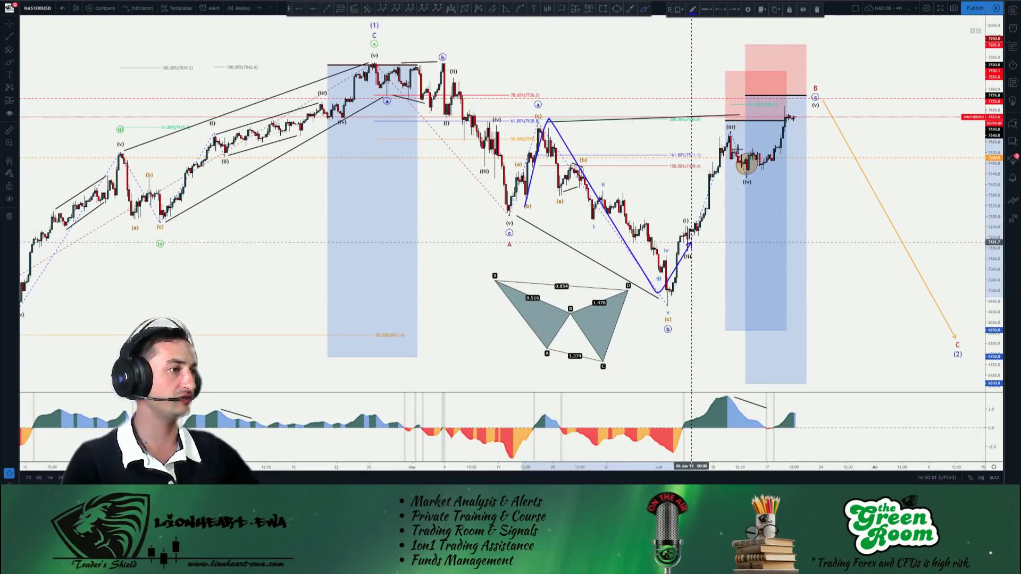
left_click(739, 140)
left_click_drag(755, 165, 802, 106)
key("ctrl+z")
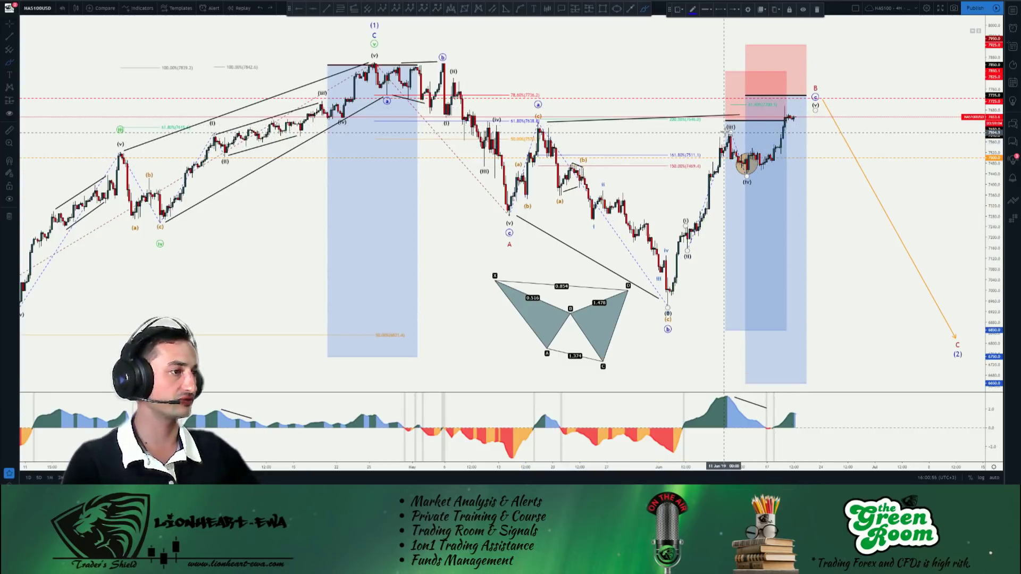
Brush rising channel lines from waves (iii) and (iv) and a dip, peak at wave B and drop toward wave C, and undo them.
left_click_drag(735, 128, 843, 75)
mouse_move(754, 177)
left_mouse_down()
mouse_move(853, 110)
mouse_move(814, 130)
mouse_move(829, 87)
mouse_move(905, 311)
left_mouse_up()
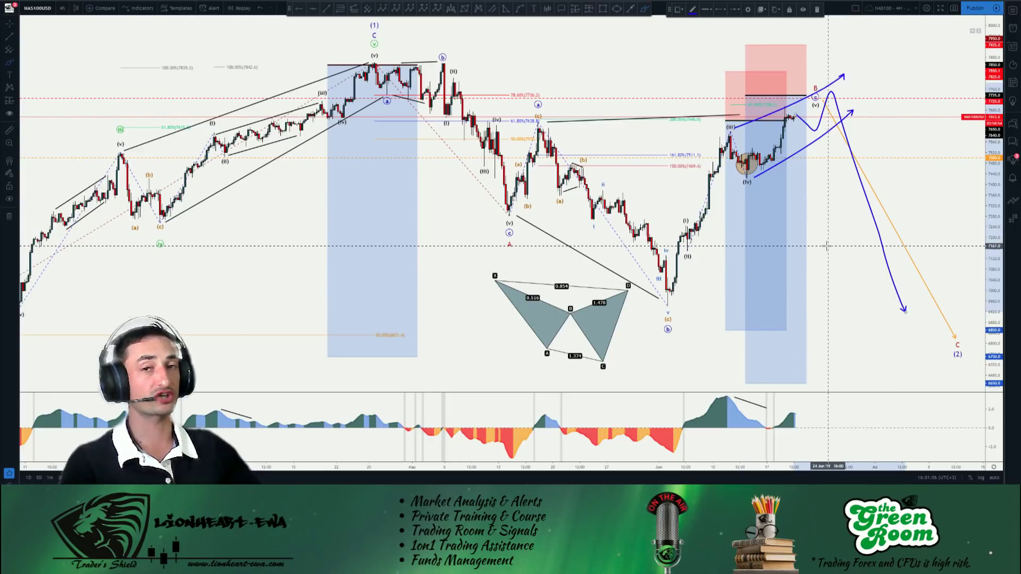
key("ctrl+z")
key("ctrl+z")
key("ctrl+z")
Brush an arc arrow from the red zone back to the wave (ii) high and a loop around the wave (1) top, and undo the loop.
mouse_move(771, 112)
left_mouse_down()
mouse_move(632, 22)
mouse_move(455, 80)
left_mouse_up()
mouse_move(372, 62)
left_mouse_down()
mouse_move(478, 99)
mouse_move(404, 106)
mouse_move(387, 83)
left_mouse_up()
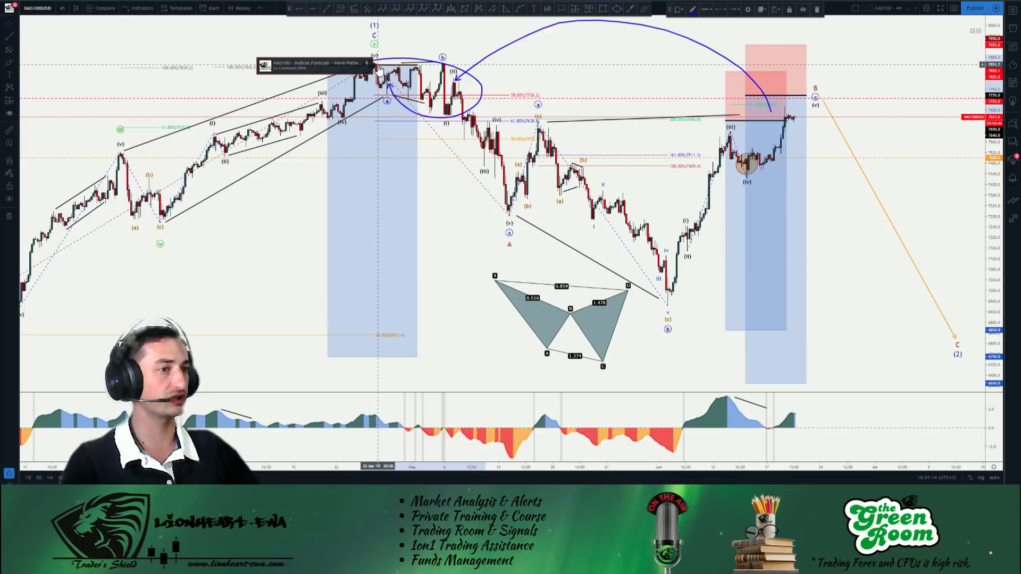
key("ctrl+z")
Switch to the VIX chart, discarding the unsaved NAS100 changes.
key("F5")
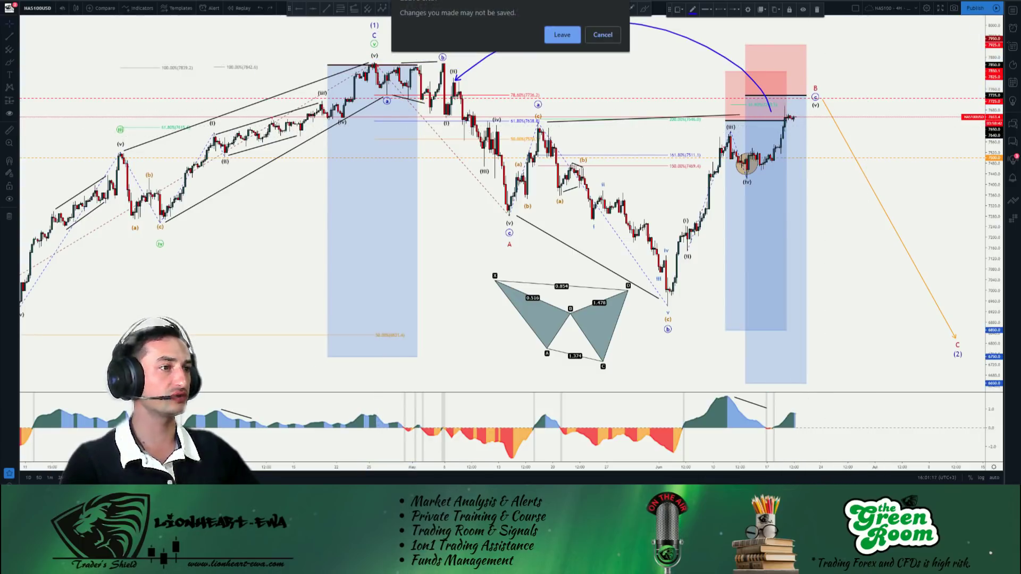
left_click(566, 41)
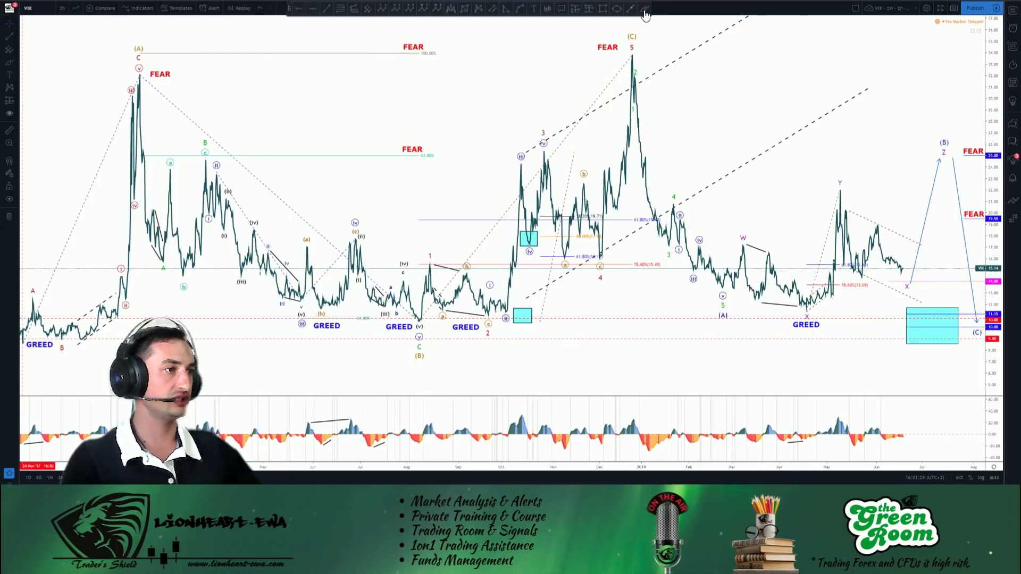
Brush a large loop on the VIX chart from wave W around the wave Y peak and recent price action, and undo it.
left_click(644, 10)
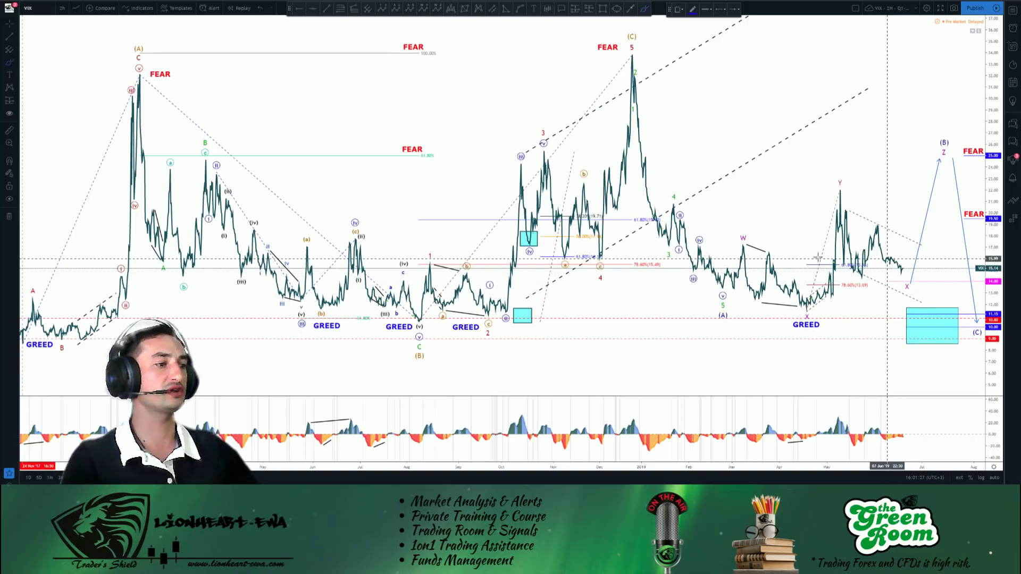
mouse_move(744, 246)
left_mouse_down()
mouse_move(938, 169)
mouse_move(963, 183)
mouse_move(882, 277)
mouse_move(767, 300)
left_mouse_up()
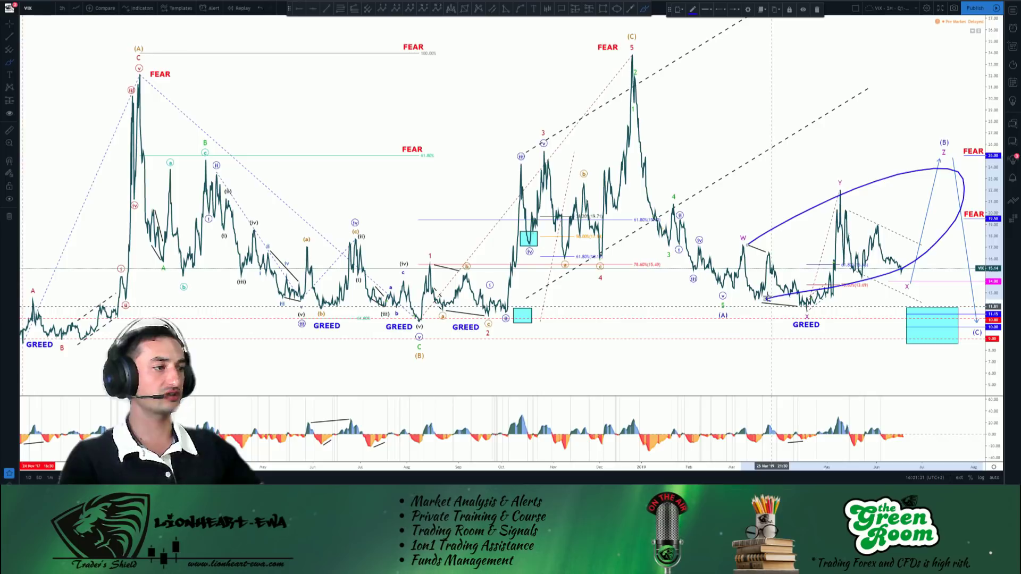
key("ctrl+z")
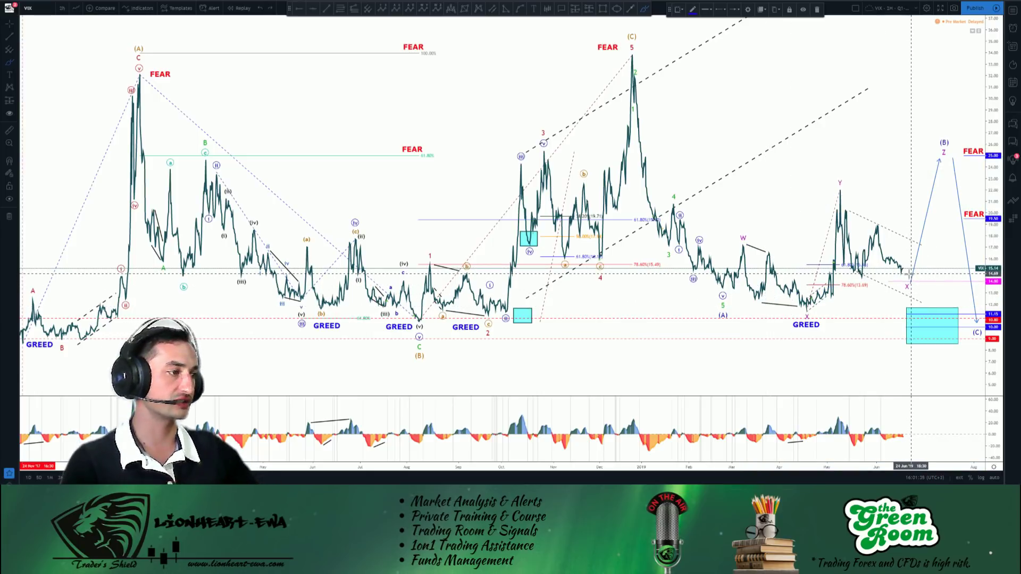
Brush an upward arrow from the latest VIX price near wave X toward the wave Z target, and undo it.
left_click_drag(909, 272, 937, 162)
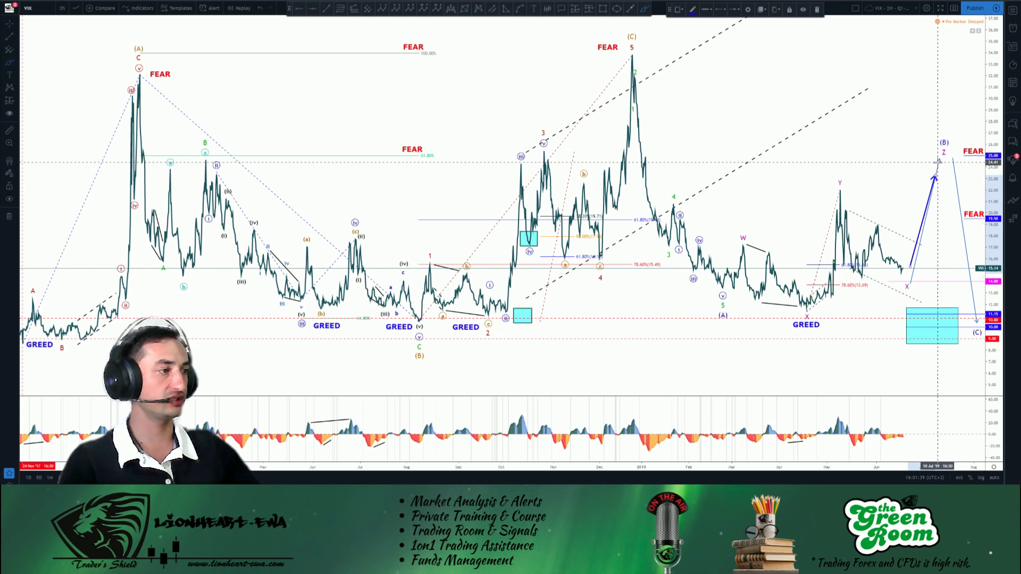
key("ctrl+z")
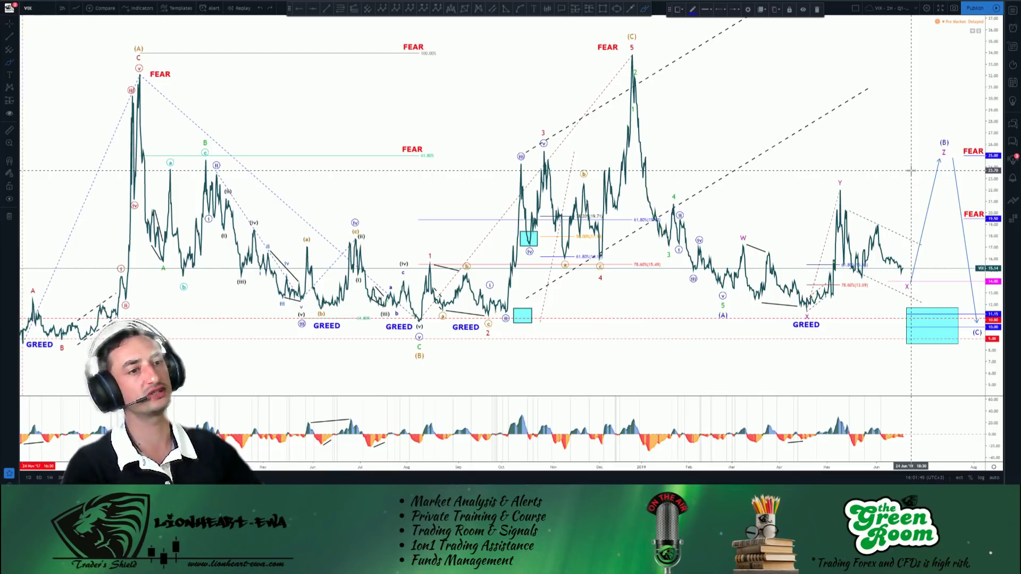
key("Escape")
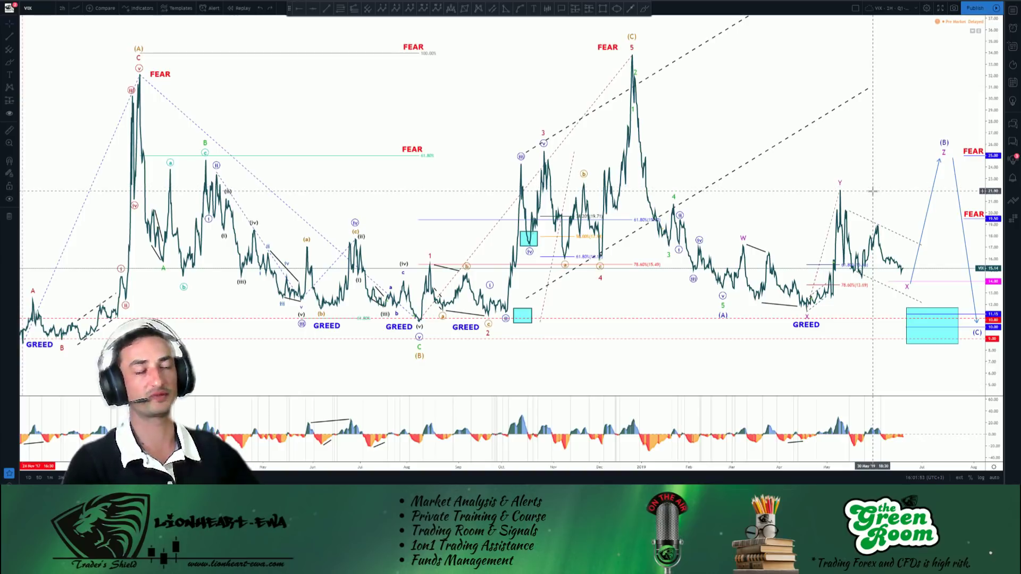
right_click(867, 169)
left_click(865, 172)
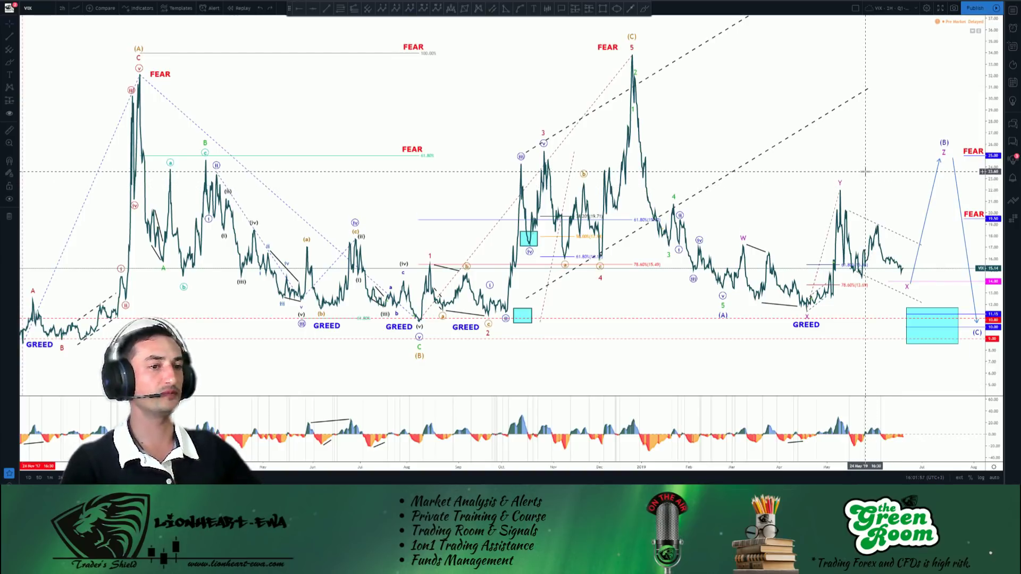